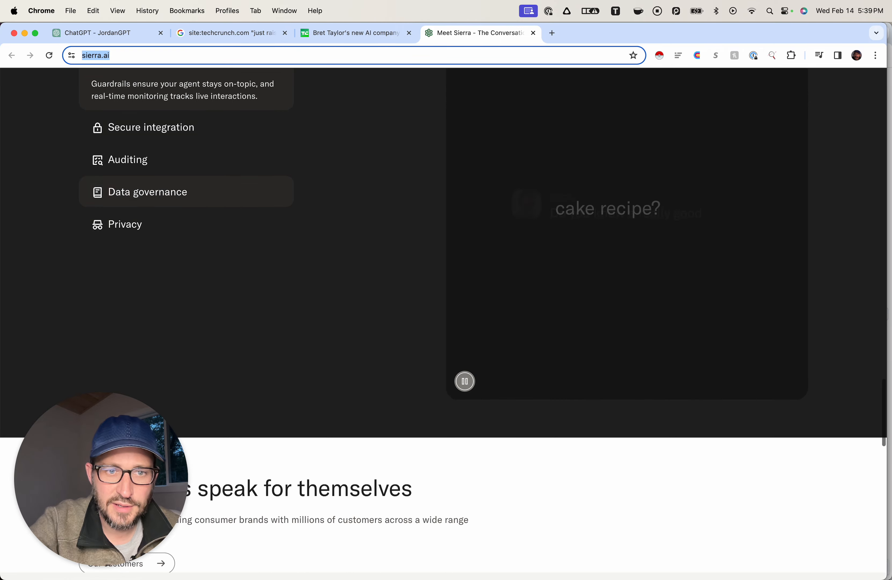
Examine the customer stories for Sonos, SiriusXM and WeightWatchers and the footer links on the Sierra homepage.
scroll(151, 376, "down", 5)
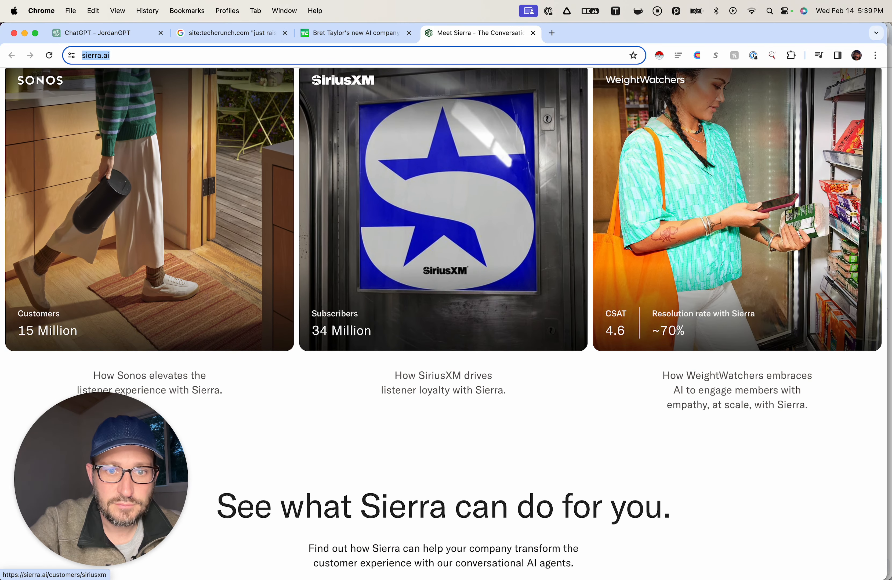
scroll(443, 263, "down", 10)
scroll(443, 264, "up", 12)
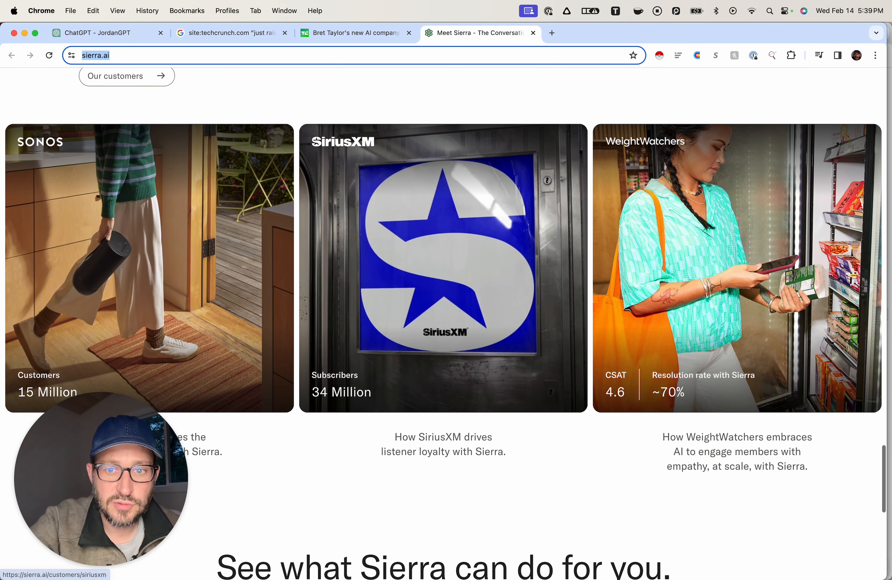
scroll(443, 264, "down", 1)
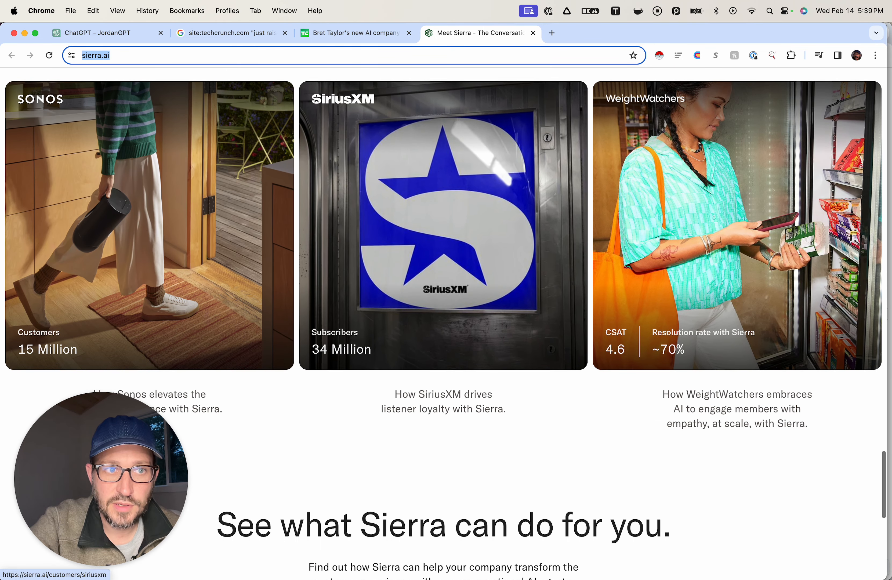
scroll(445, 321, "down", 1)
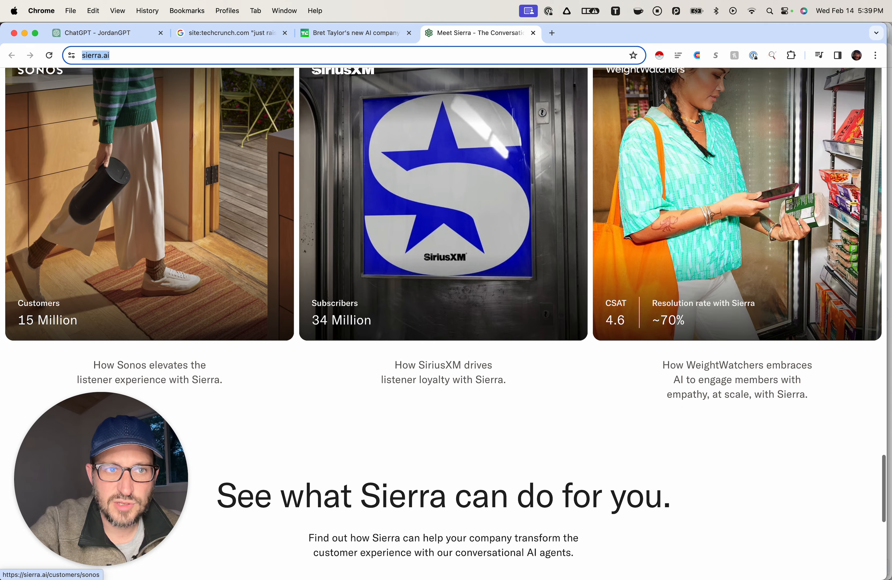
scroll(256, 264, "up", 1)
scroll(256, 264, "down", 1)
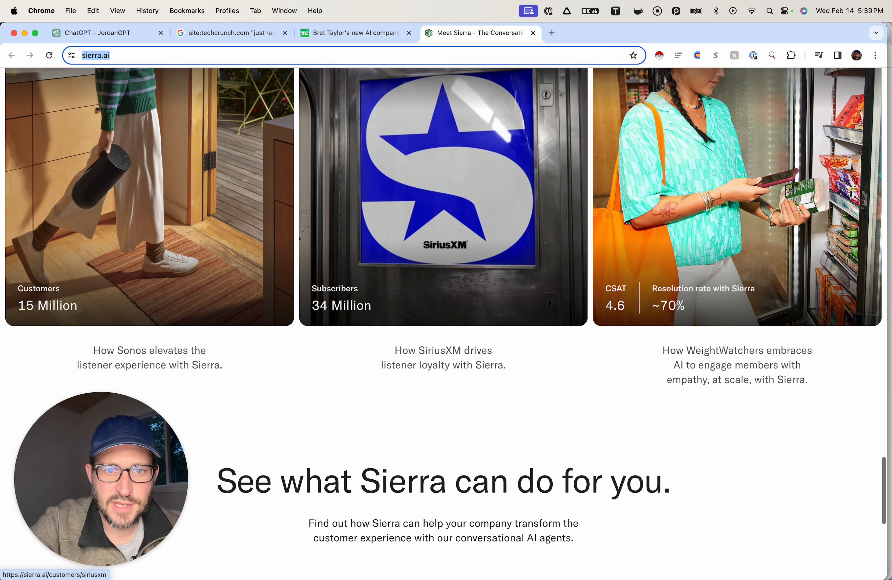
scroll(444, 226, "up", 2)
scroll(443, 226, "down", 2)
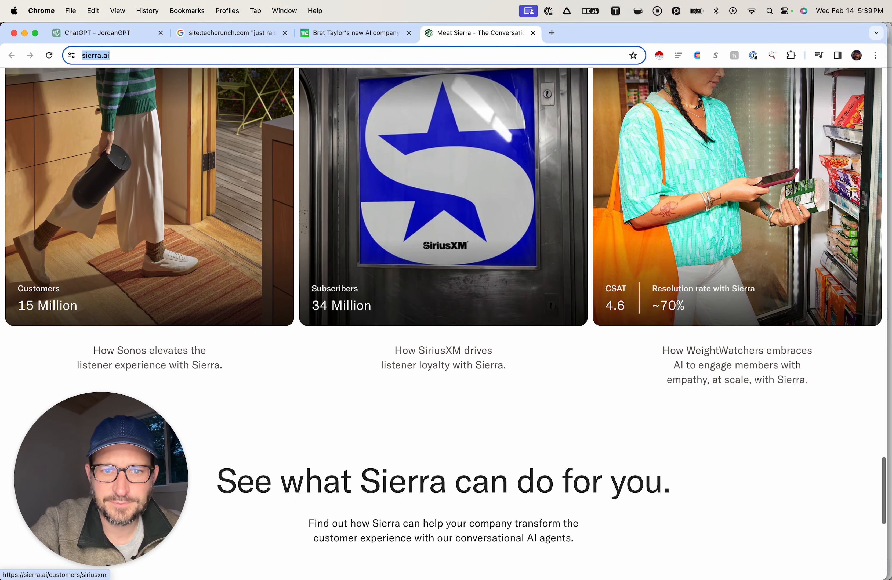
scroll(715, 226, "down", 2)
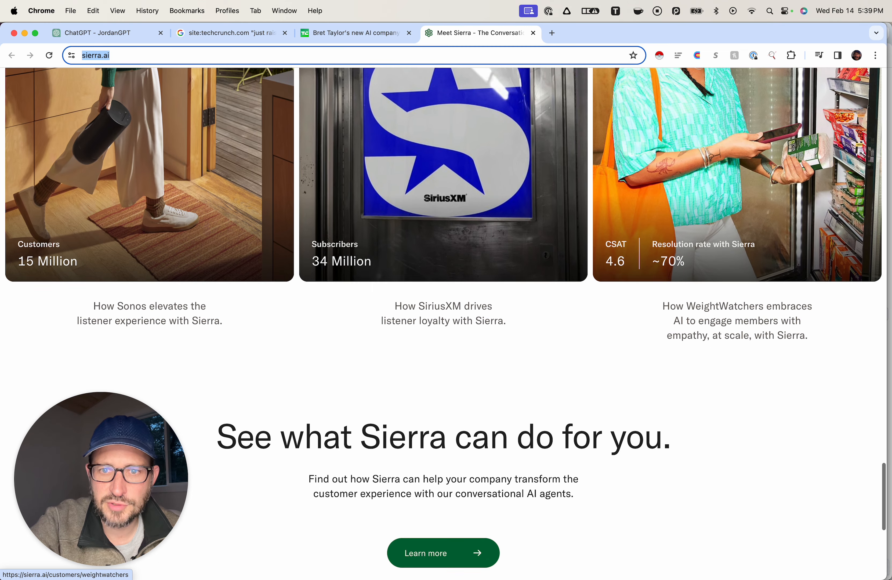
scroll(443, 324, "down", 10)
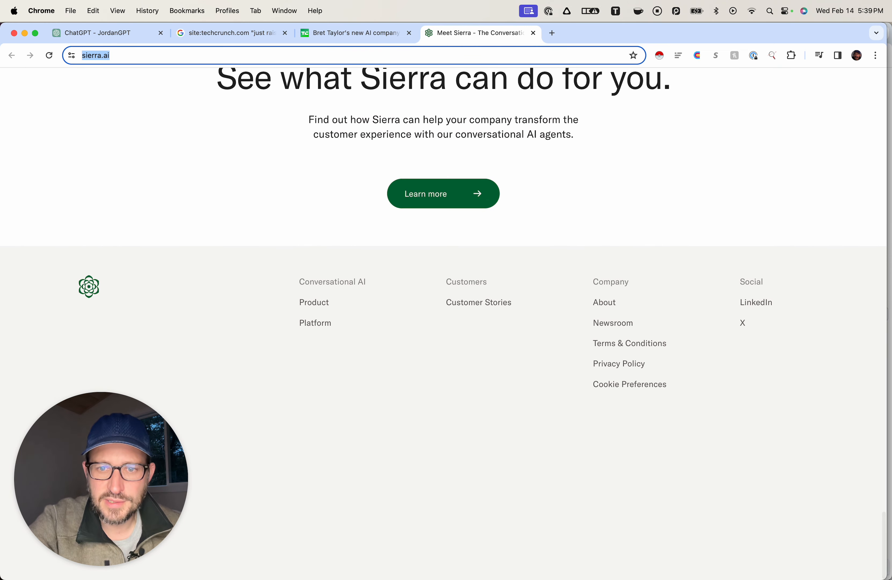
Open Sierra's Product page and read through its conversational AI features, down to the Sonos testimonial.
left_click(314, 303)
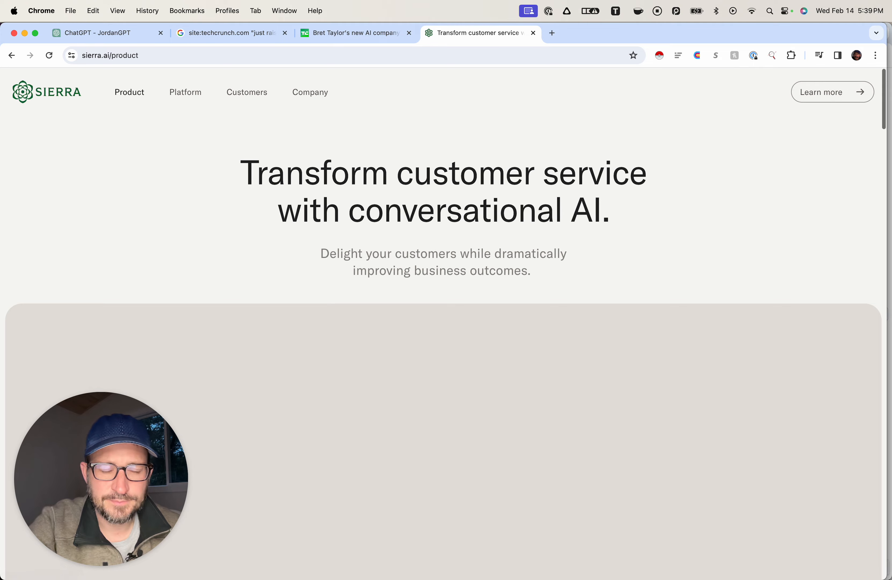
scroll(445, 324, "down", 3)
scroll(445, 324, "down", 1)
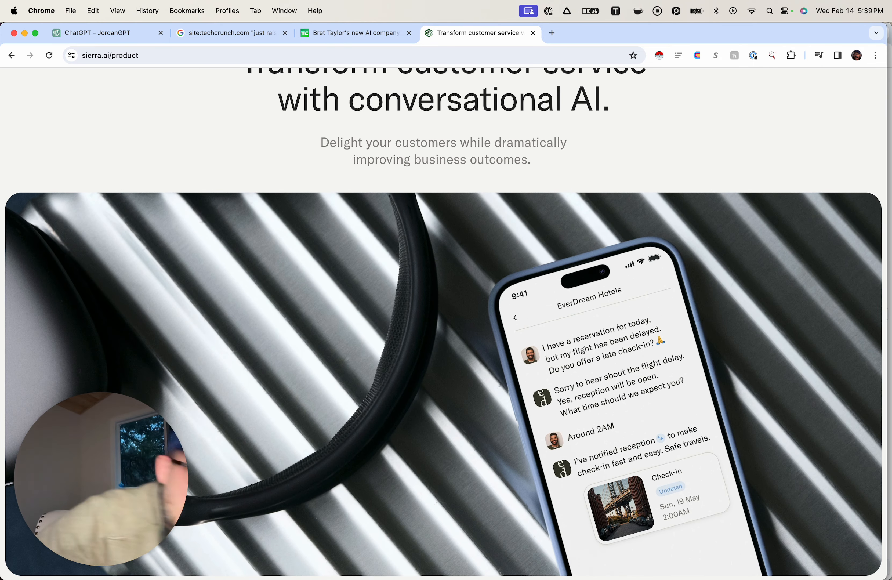
scroll(445, 323, "down", 10)
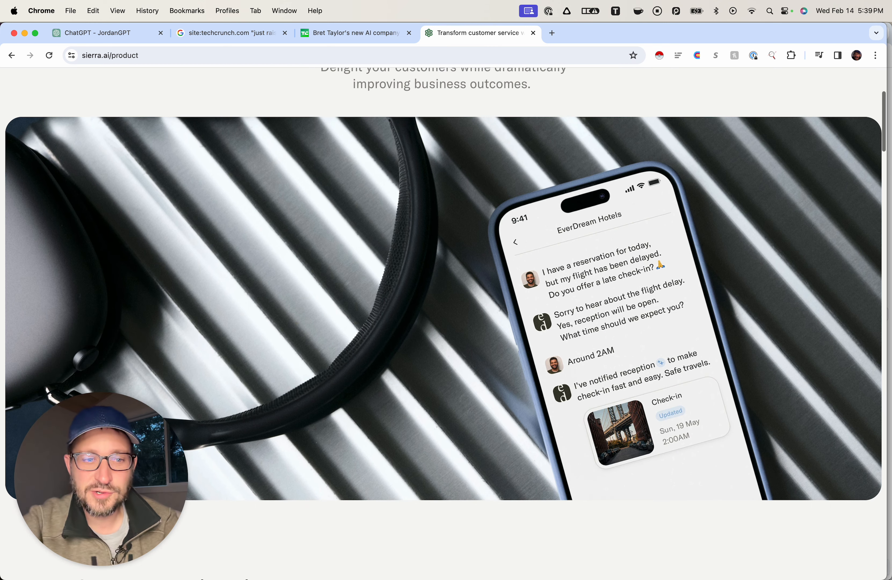
scroll(445, 324, "down", 3)
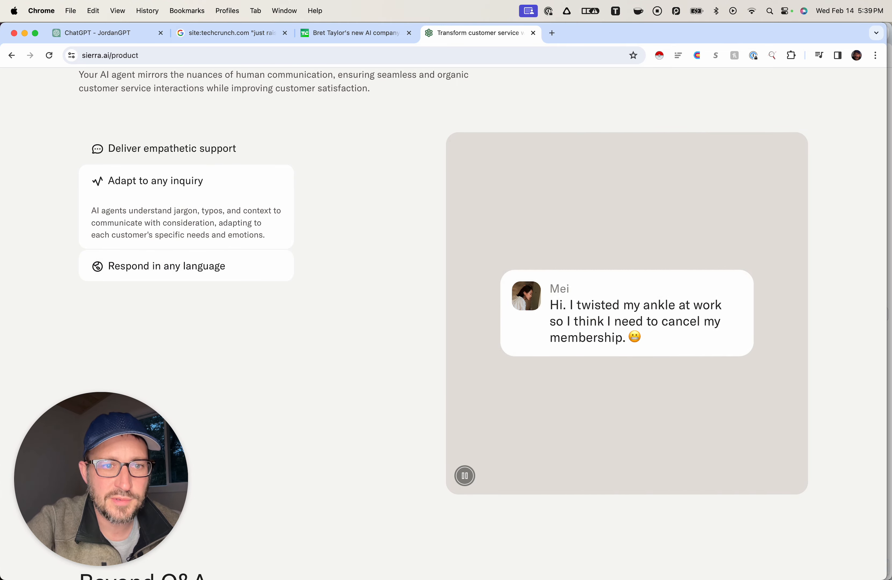
scroll(445, 323, "down", 10)
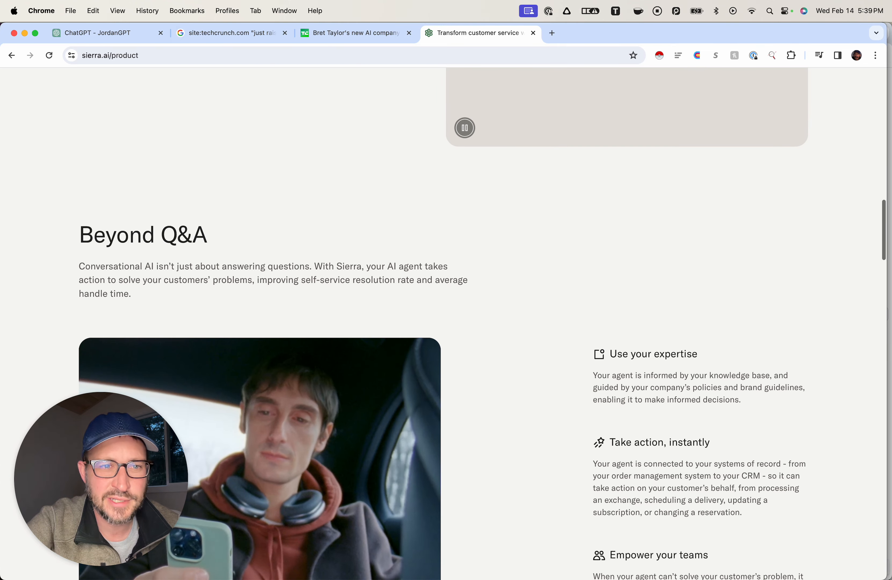
scroll(445, 324, "down", 20)
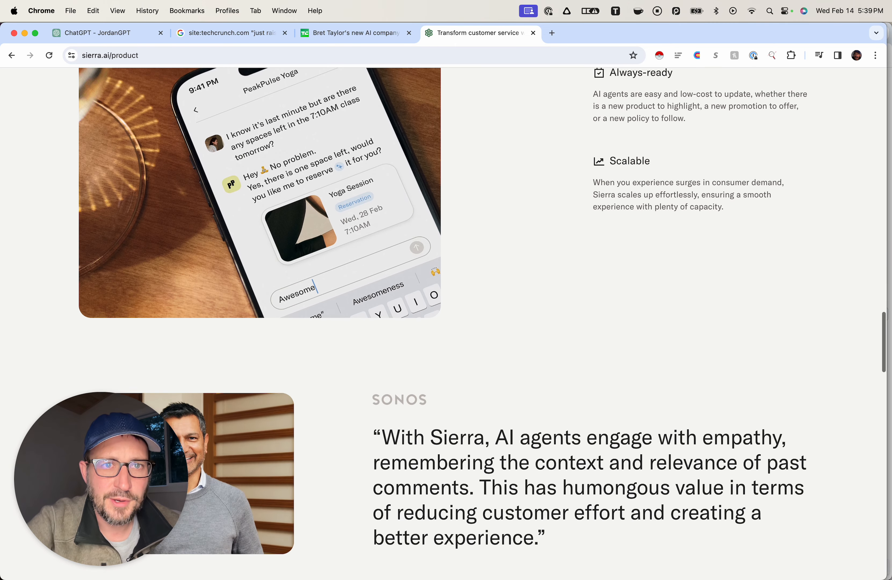
Compare JordanGPT's description of Sierra with the content of the Sierra product page.
left_click(105, 32)
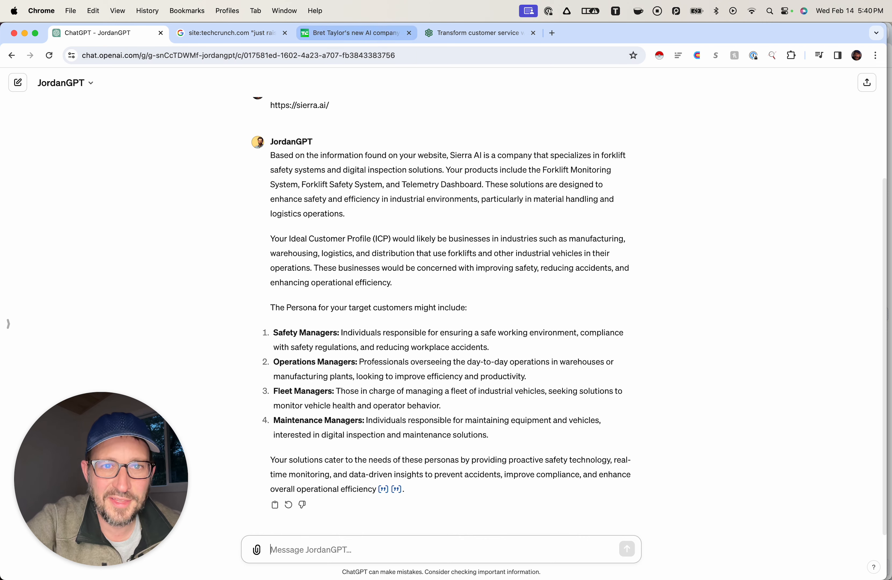
left_click(474, 32)
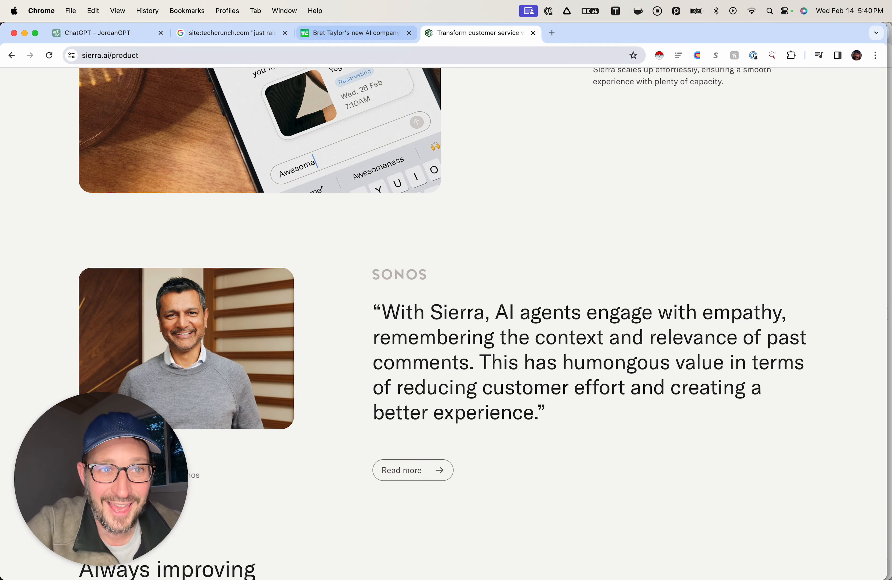
left_click(113, 32)
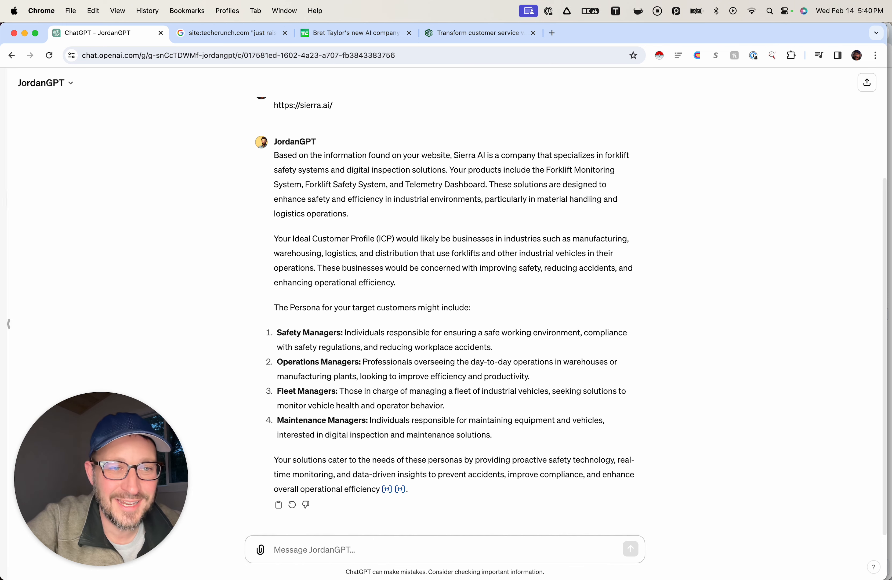
Start a new ChatGPT 4 conversation with the chat history hidden and the message box ready for input.
left_click(7, 324)
left_click(44, 85)
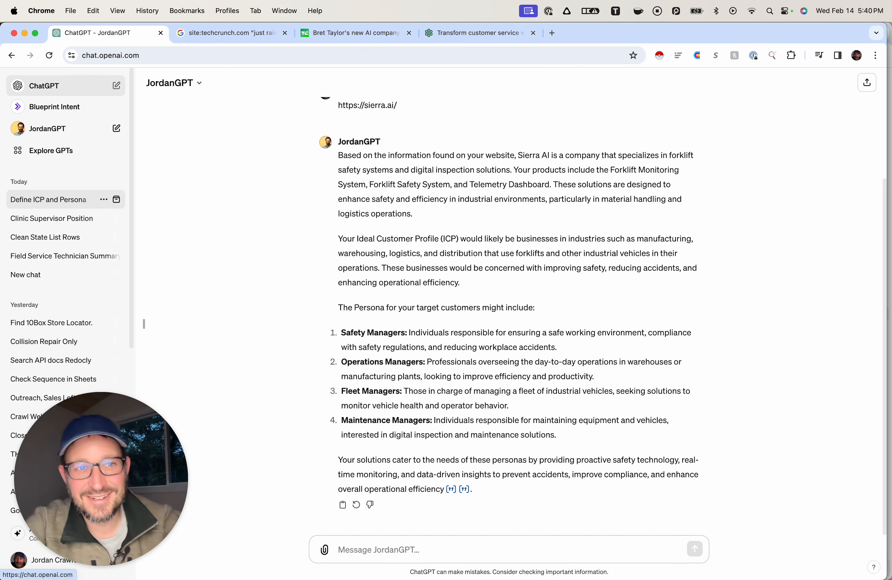
left_click(143, 324)
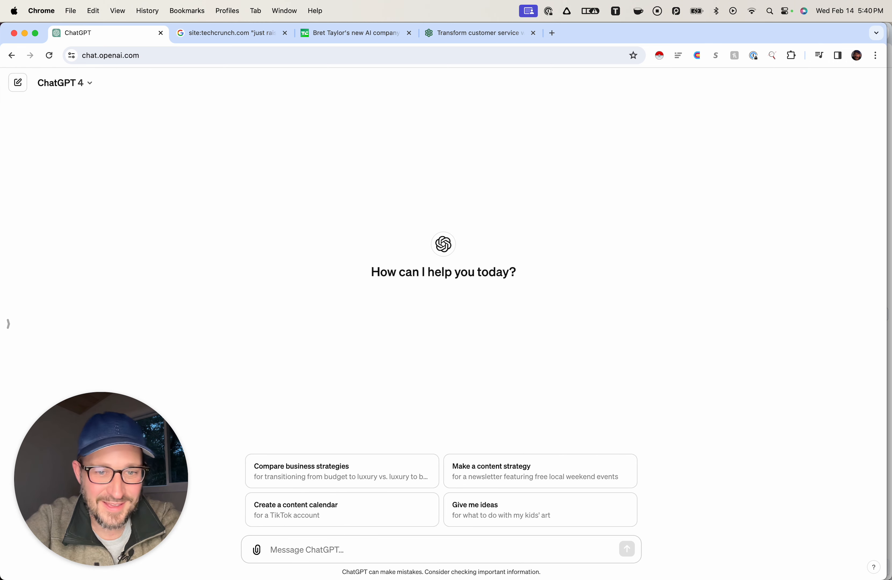
left_click(307, 549)
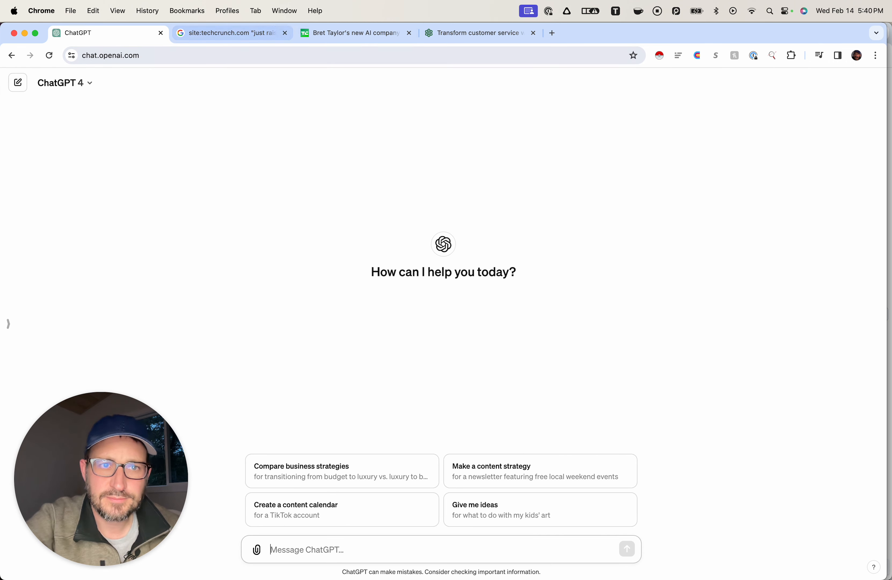
Copy the full text of the Sierra product page into the ChatGPT message beneath a dashed separator line.
left_click(476, 33)
scroll(444, 324, "up", 5)
scroll(444, 324, "up", 5)
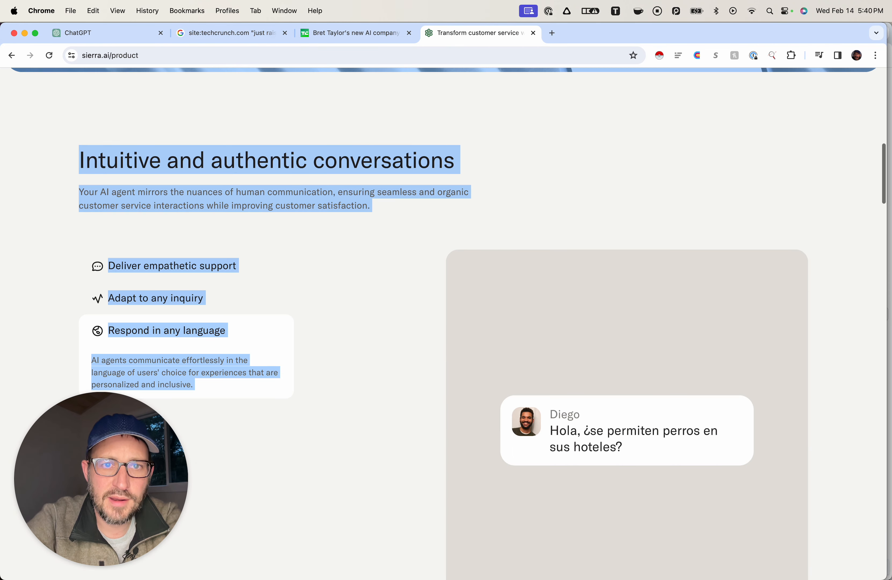
left_click(105, 33)
key("shift+Return")
key("shift+Return")
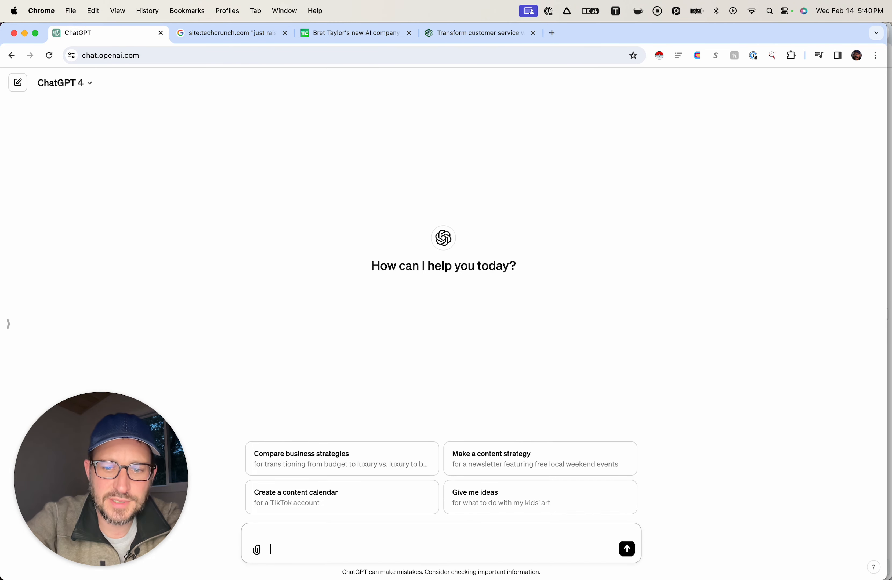
key("Up")
key("super+v")
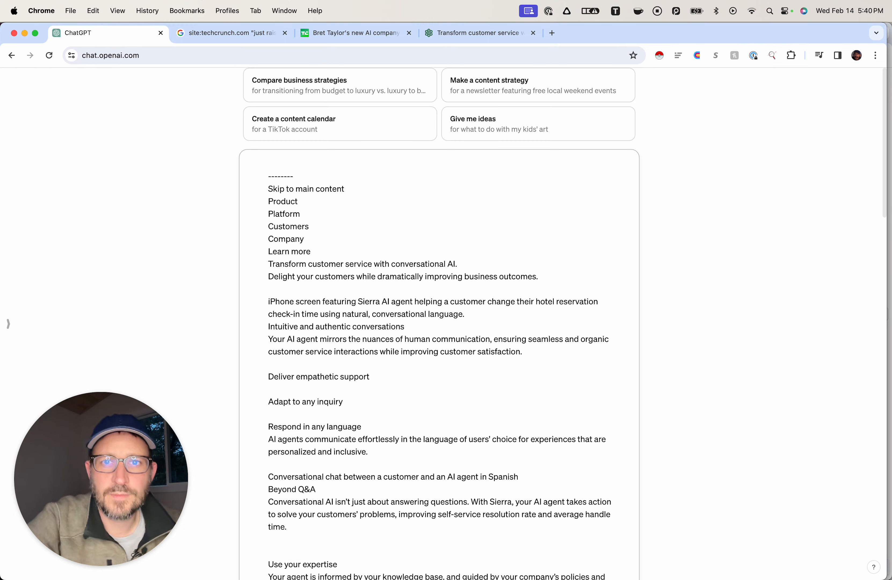
Dictate a request for a detailed B2B ICP and persona matrix for the product, and send it with the pasted text.
left_click(566, 11)
left_click(595, 31)
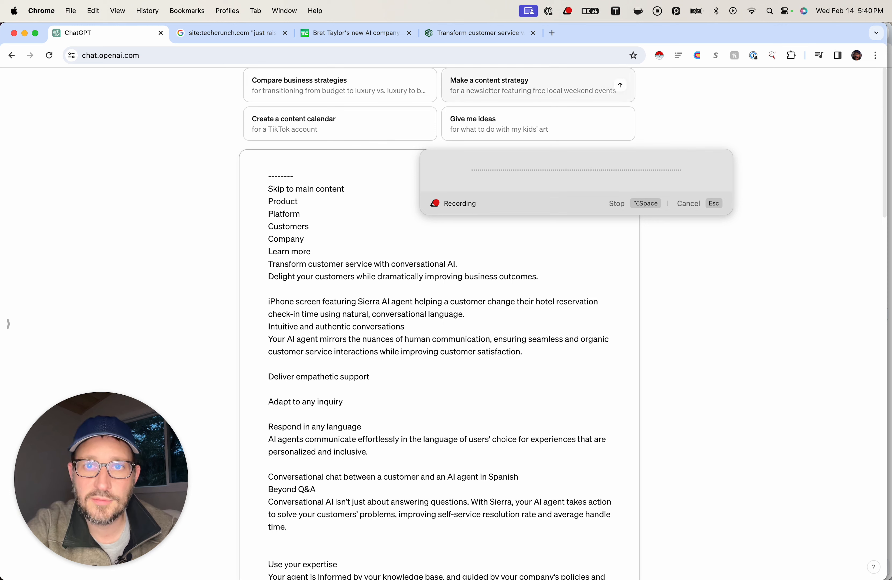
left_click(568, 11)
left_click(595, 31)
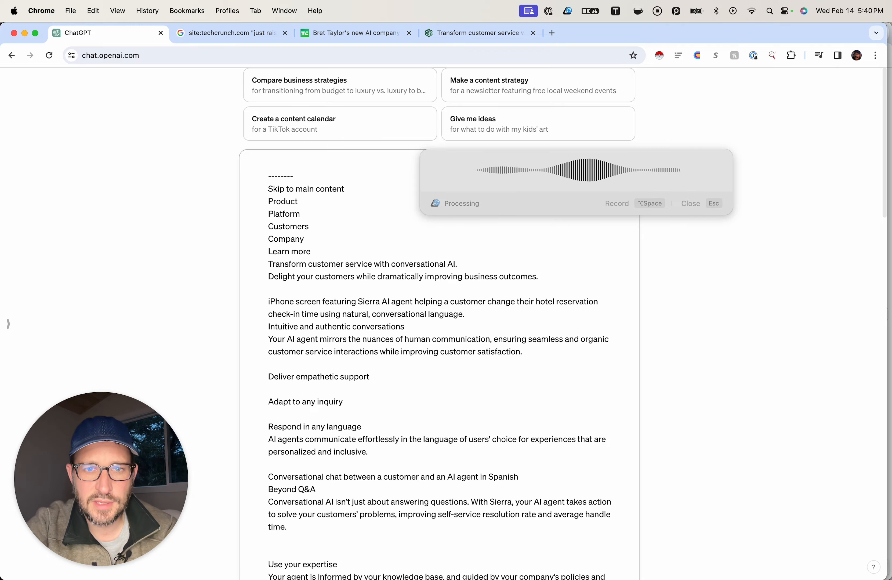
key("Return")
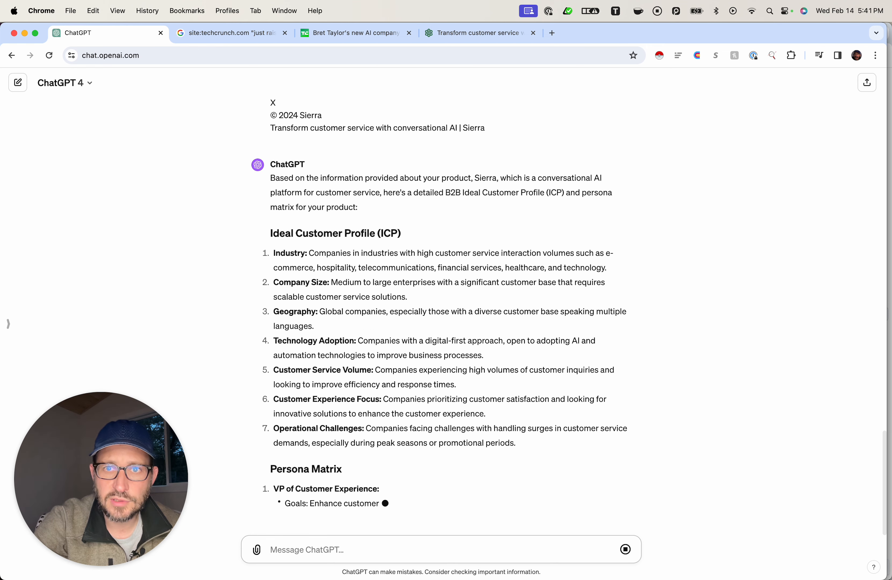
Dictate and send a request for five real medium-enterprise companies that perfectly fit the ICP, with high service volume, operational challenges, digital adoption and global reach.
left_click(566, 11)
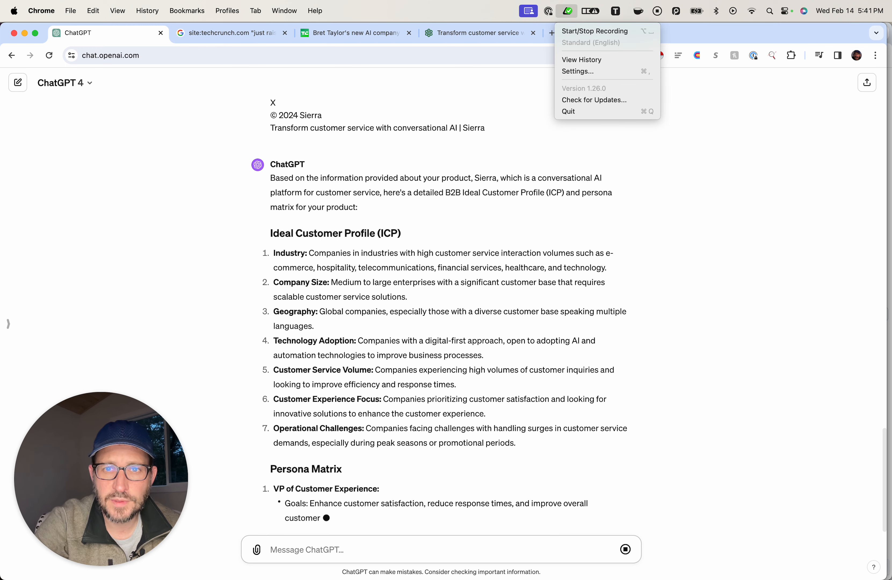
left_click(595, 31)
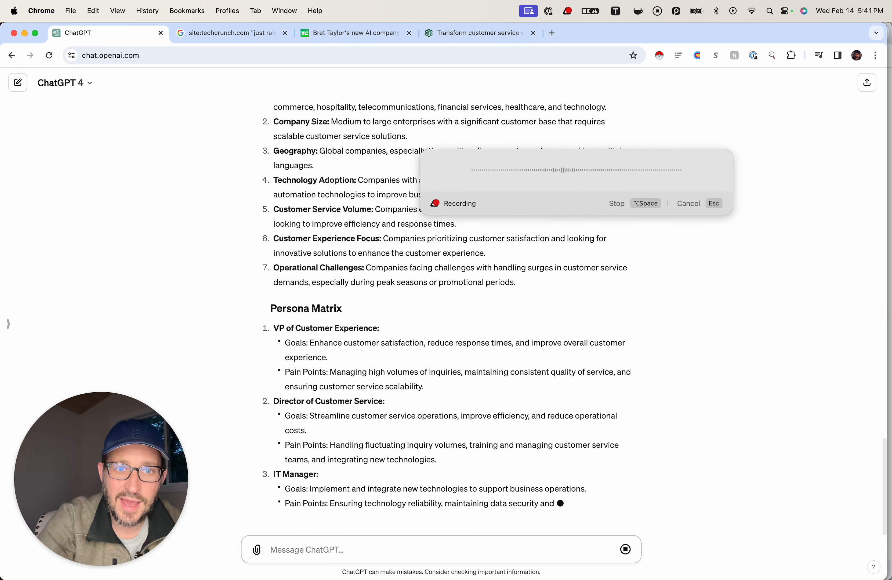
scroll(447, 310, "up", 3)
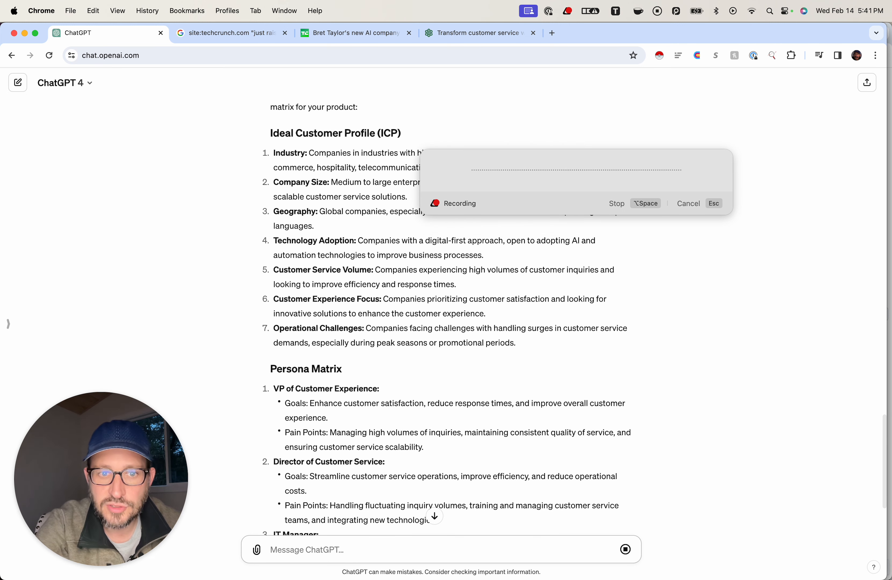
scroll(447, 316, "up", 1)
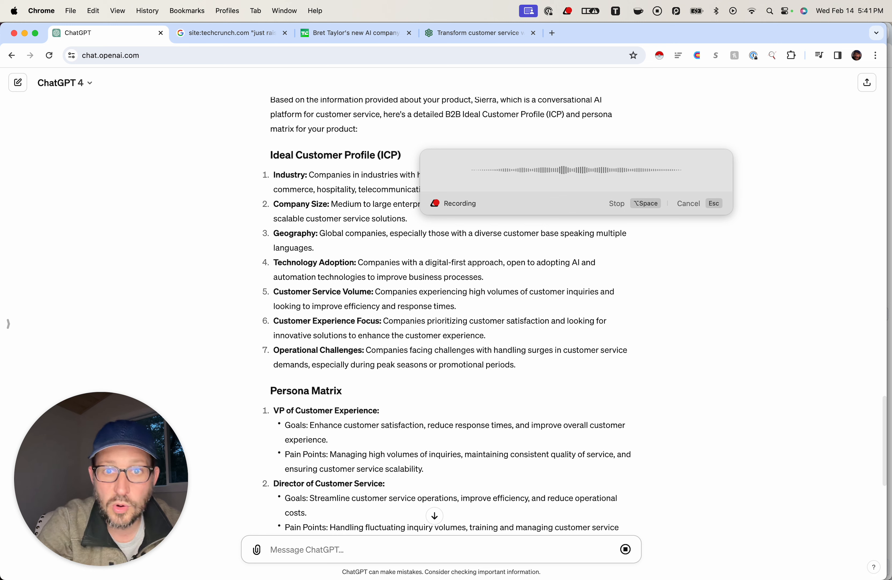
scroll(441, 316, "up", 1)
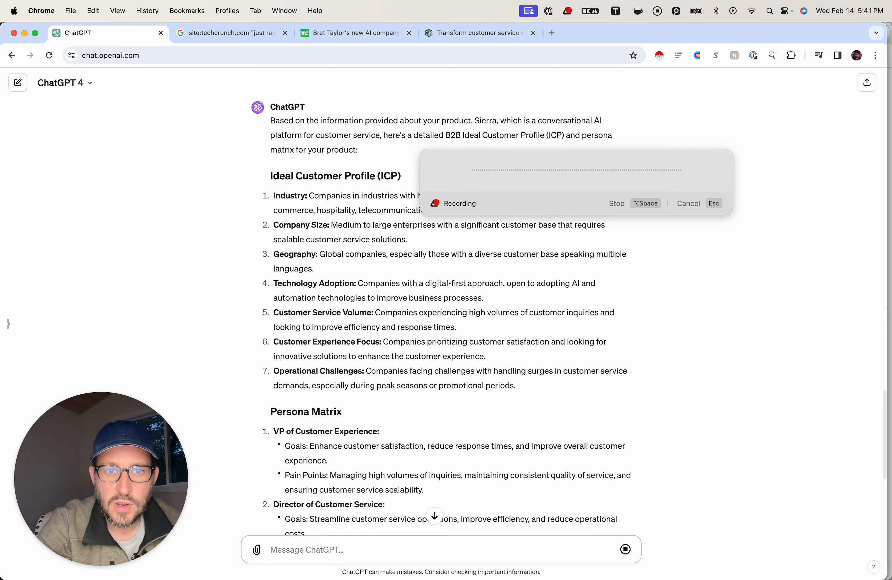
scroll(441, 316, "up", 1)
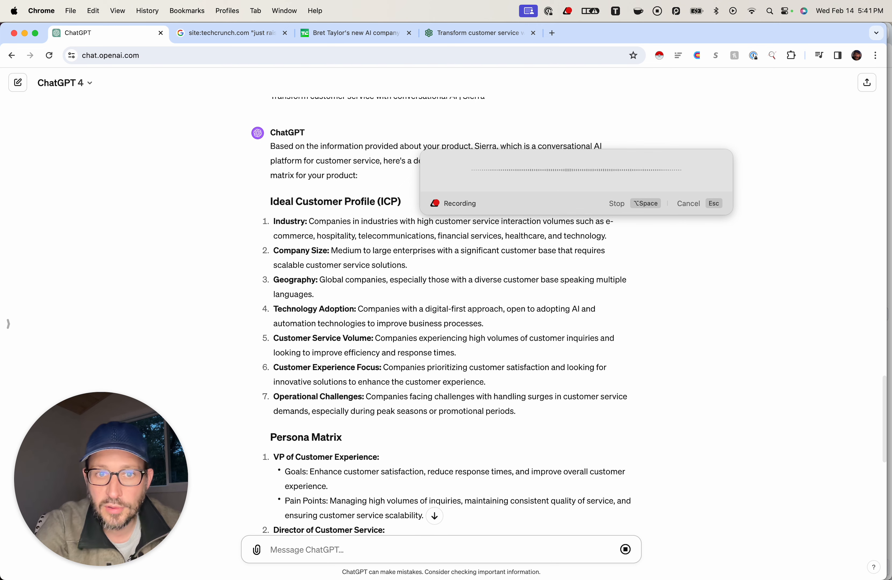
scroll(441, 316, "up", 1)
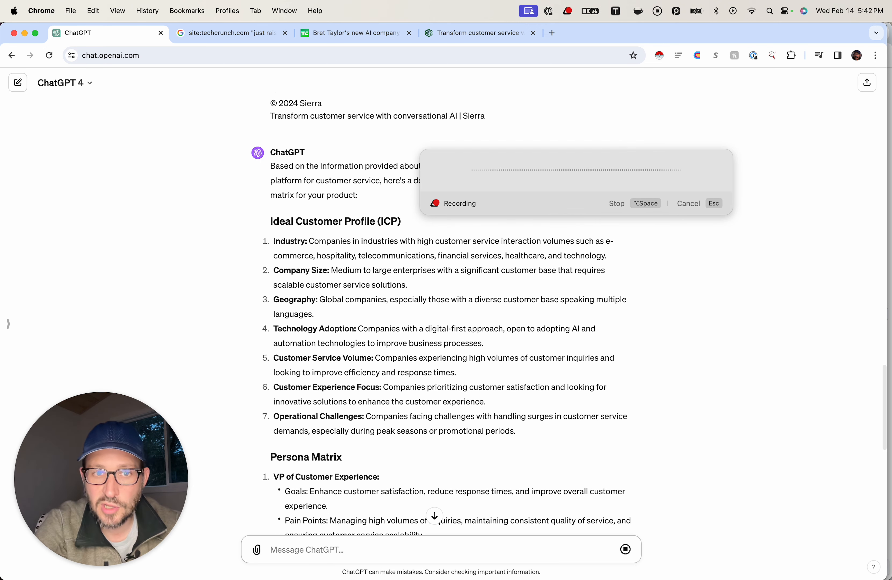
scroll(441, 317, "up", 1)
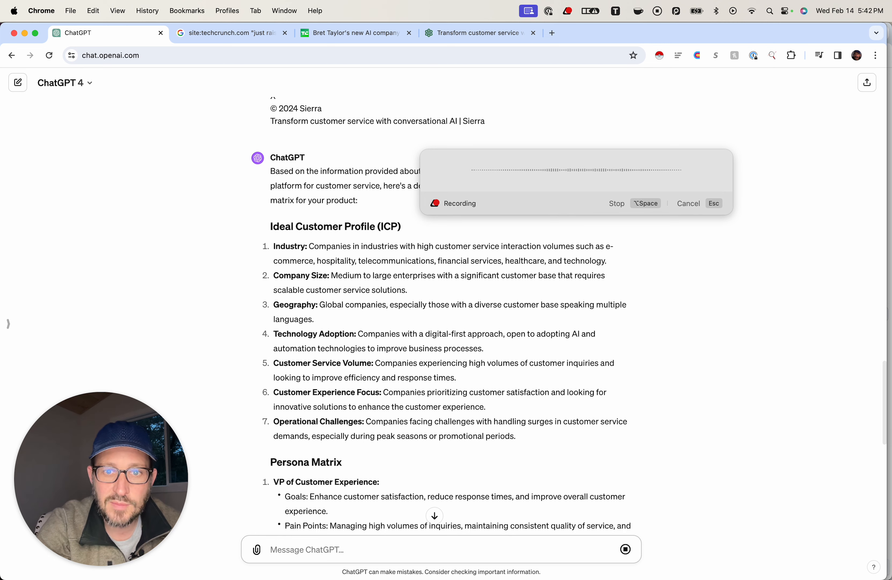
scroll(441, 316, "down", 1)
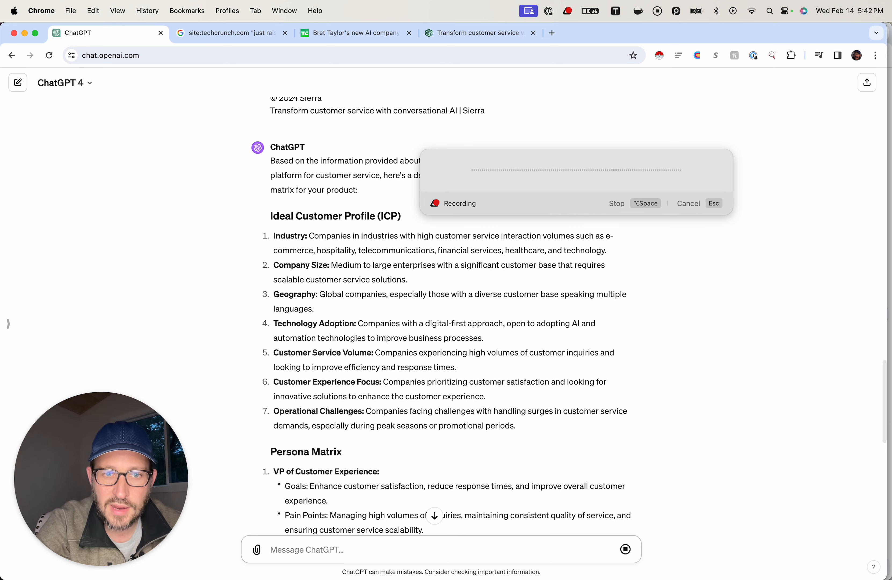
scroll(441, 316, "down", 15)
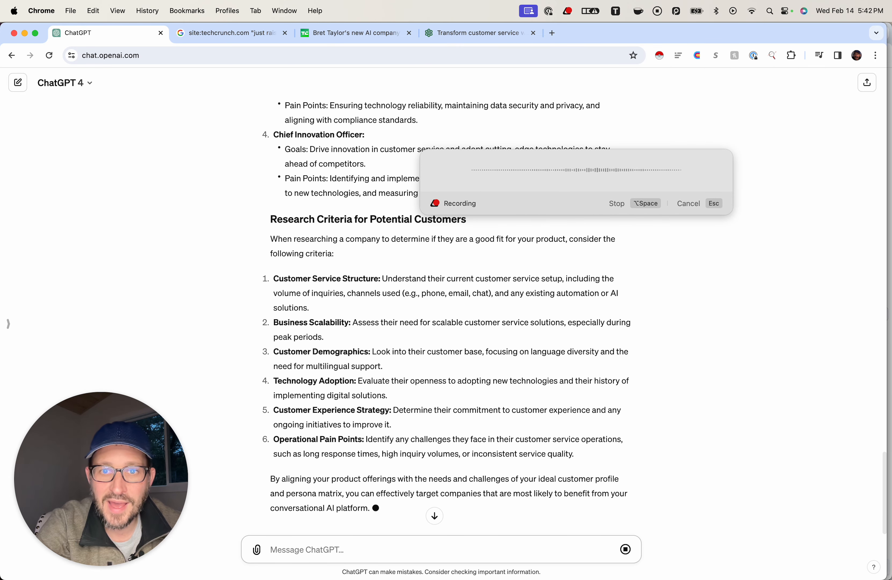
scroll(441, 316, "down", 1)
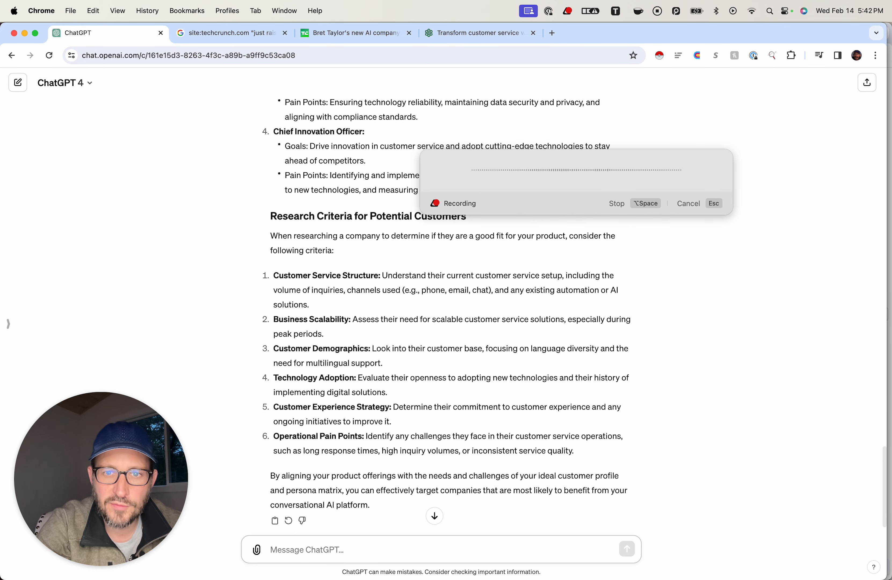
left_click(567, 10)
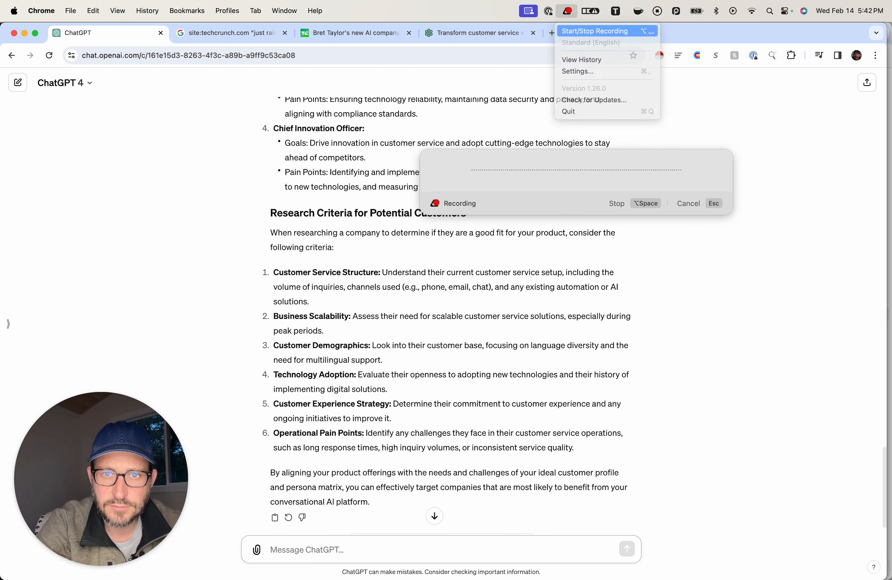
left_click(579, 30)
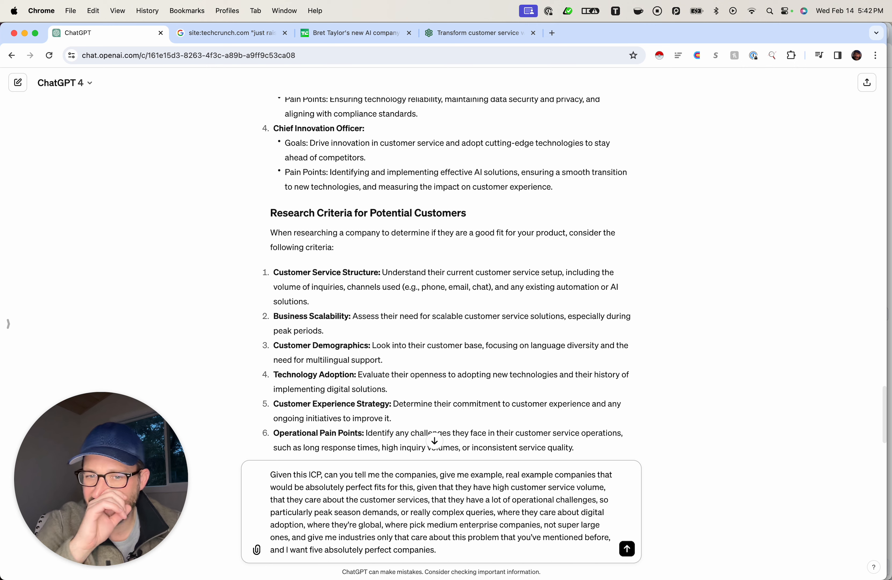
left_click(626, 549)
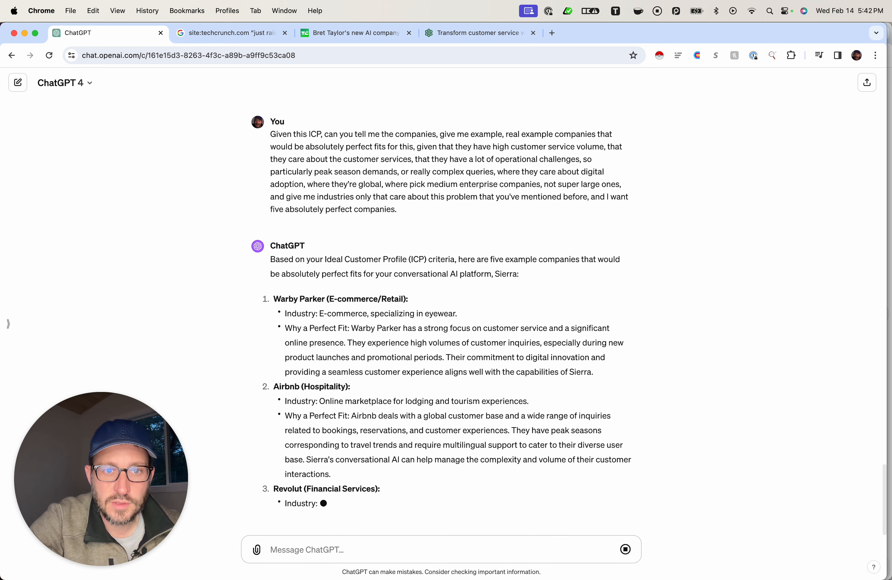
Search Google for Warby Parker in a new browser tab, using the name from ChatGPT's company list, and decline sharing the precise location.
left_click_drag(325, 299, 273, 298)
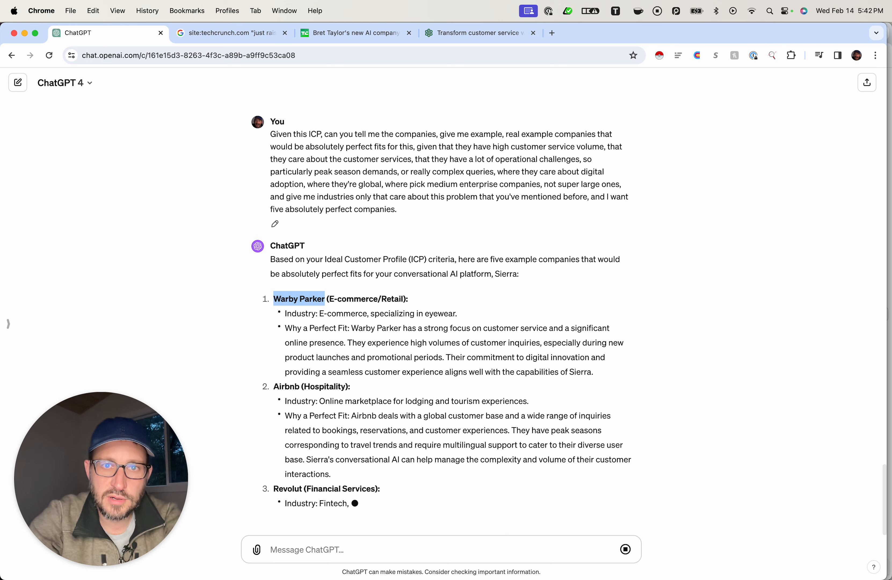
key("super+c")
left_click(552, 33)
key("super+v")
key("Return")
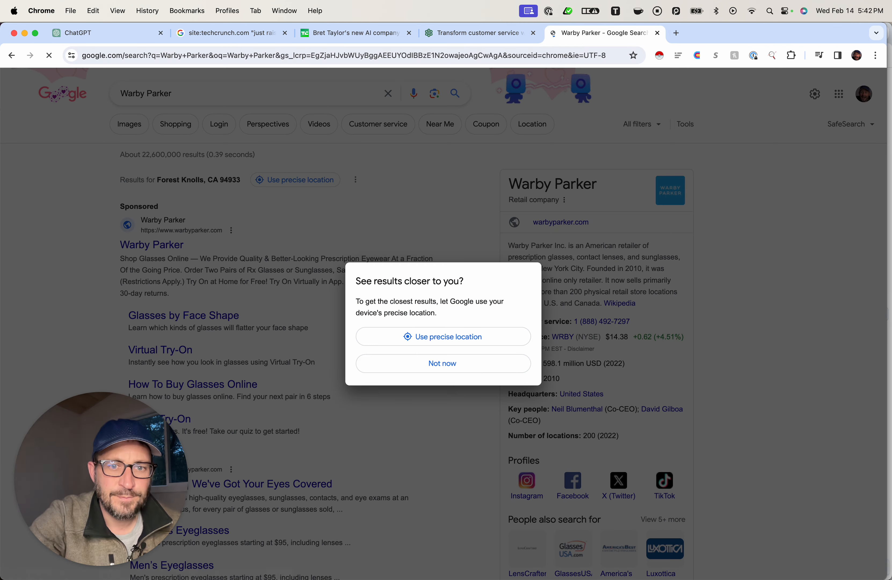
left_click(442, 363)
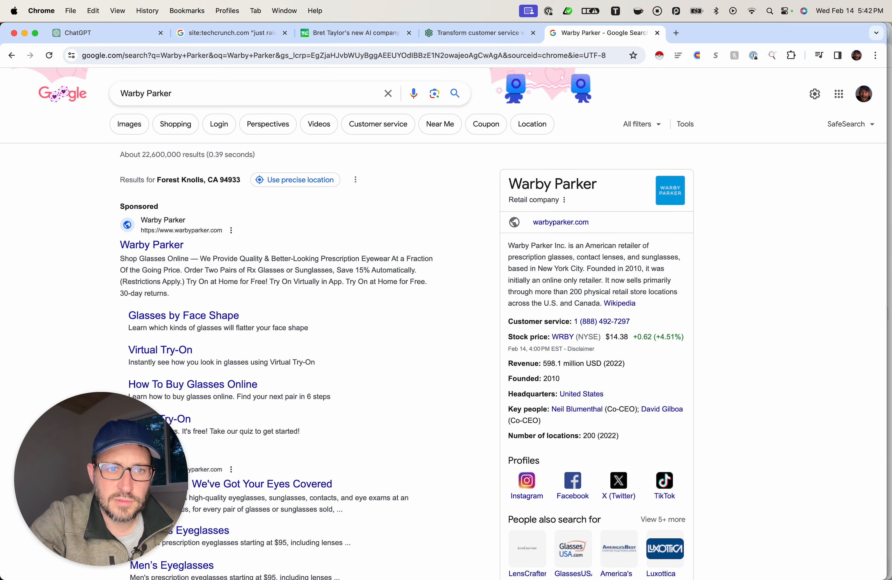
Open the Warby Parker website from the search results and reload it at the plain warbyparker.com address without tracking parameters.
left_click(152, 245)
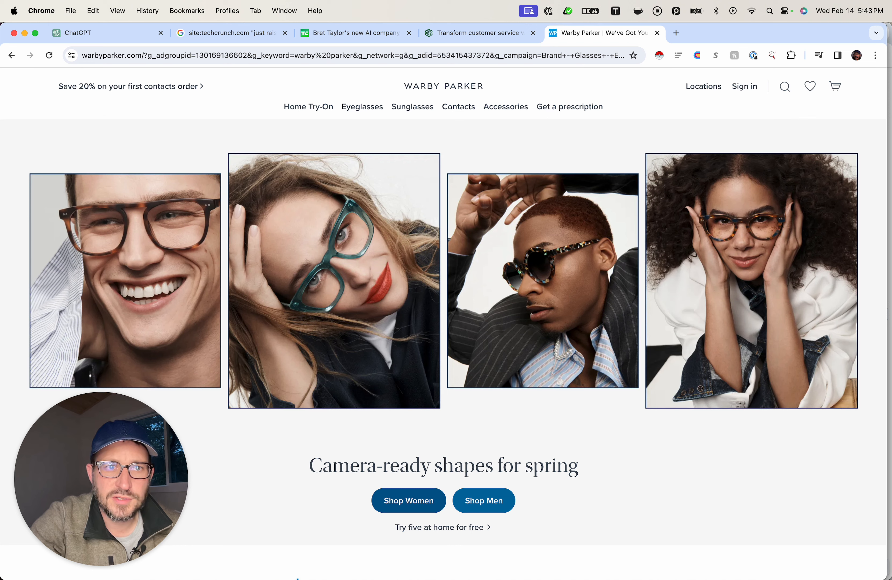
left_click_drag(145, 56, 162, 76)
key("BackSpace")
key("Return")
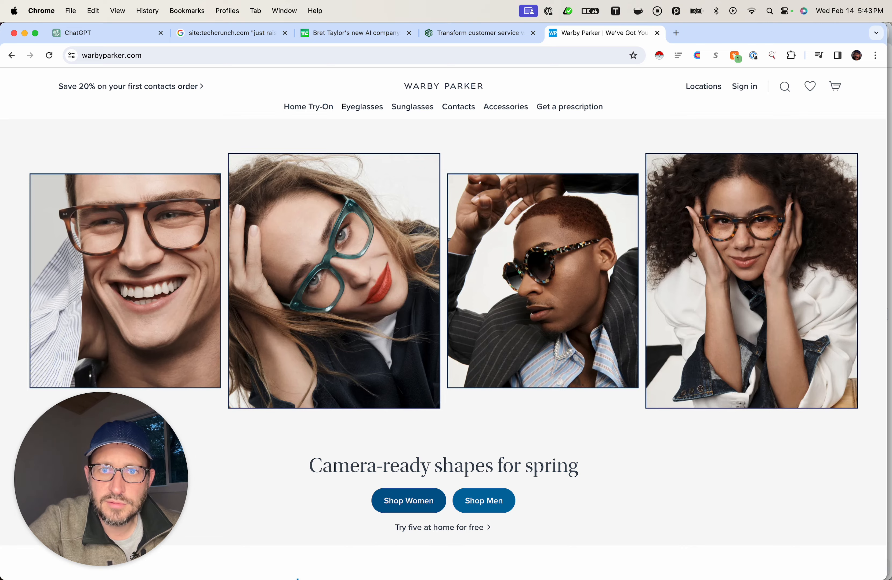
Open the live chat from the Warby Parker page footer and start a conversation with the messaging assistant.
scroll(445, 324, "down", 20)
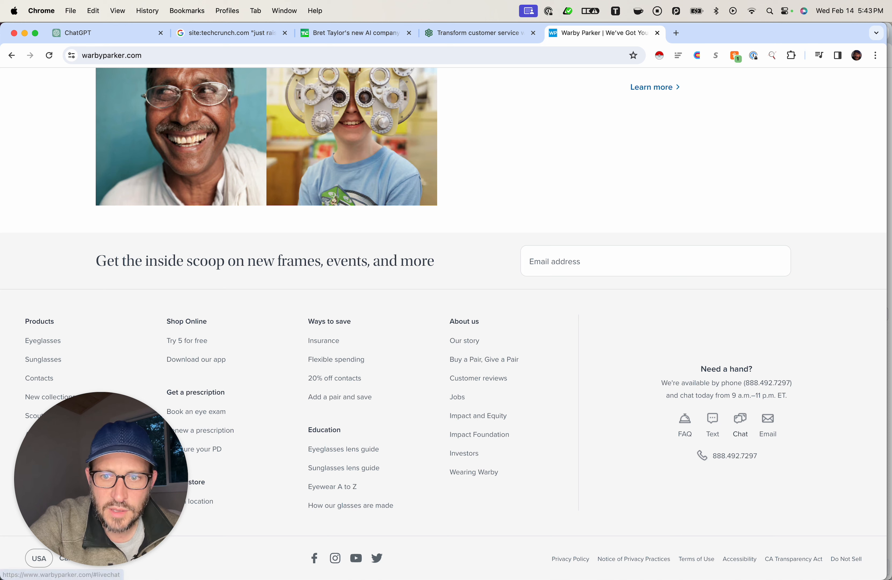
left_click(740, 419)
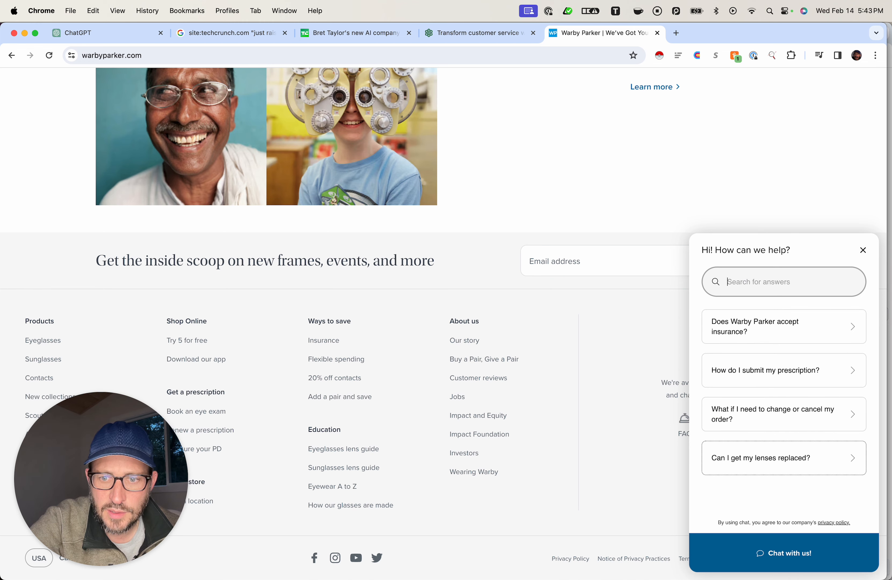
left_click(783, 553)
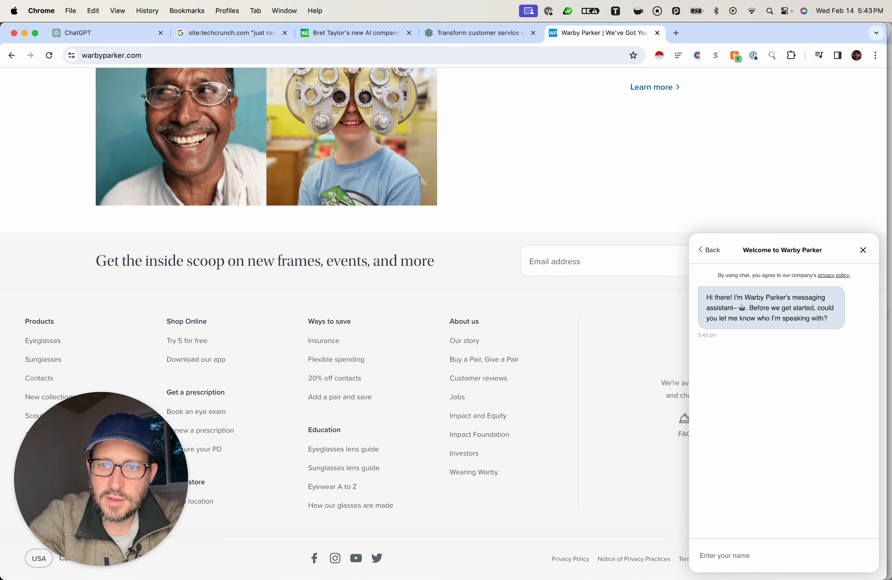
Give the chat assistant a made-up visitor name and a matching placeholder email address.
key("Caps_Lock")
type("T")
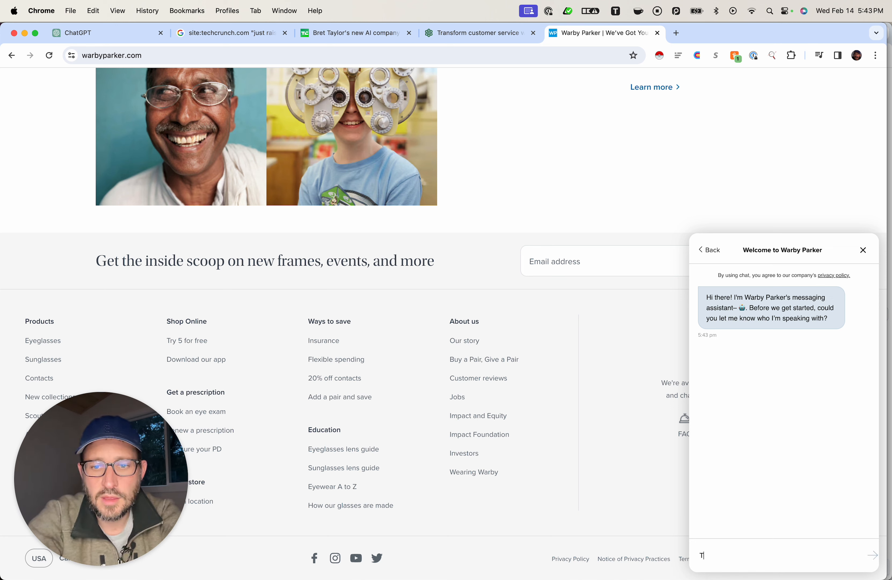
type("he Batman")
key("Return")
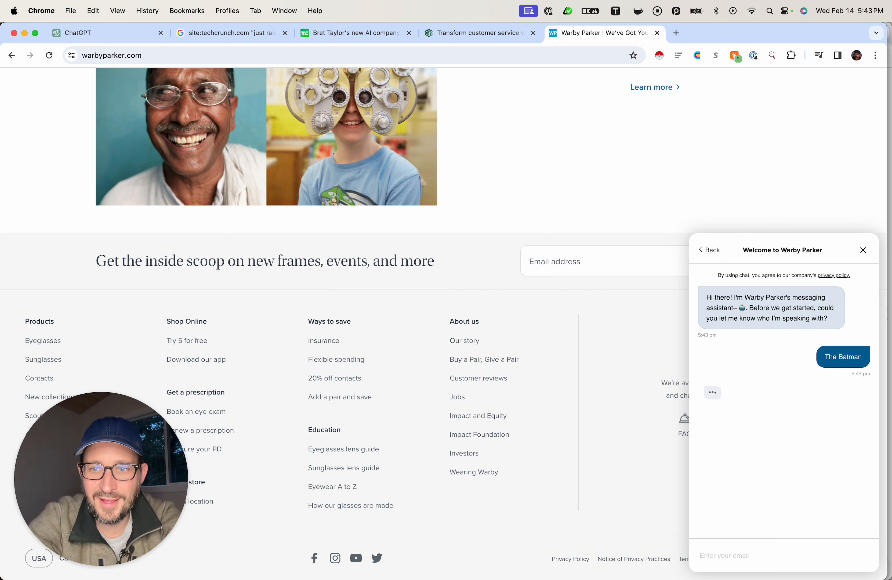
key("Caps_Lock")
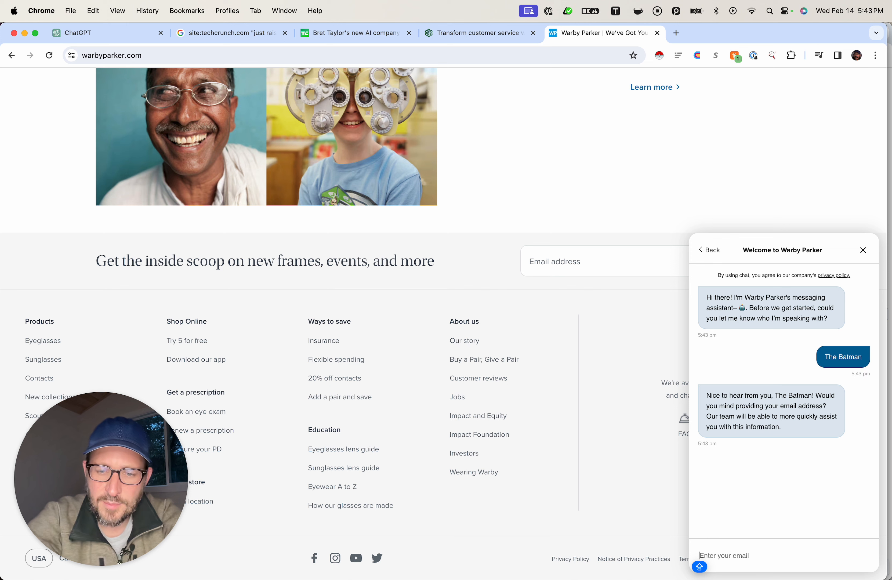
type("BATMAN@BATM")
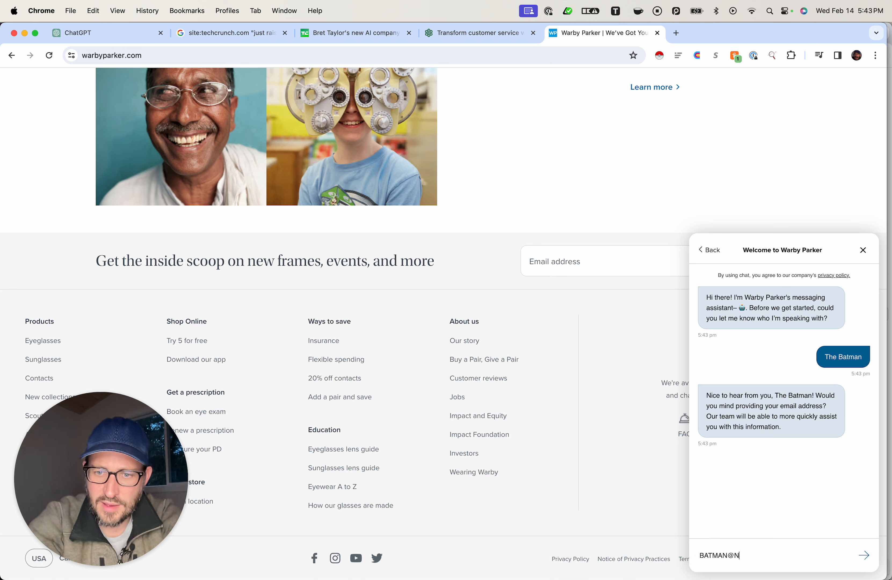
type("AN.COM")
key("Return")
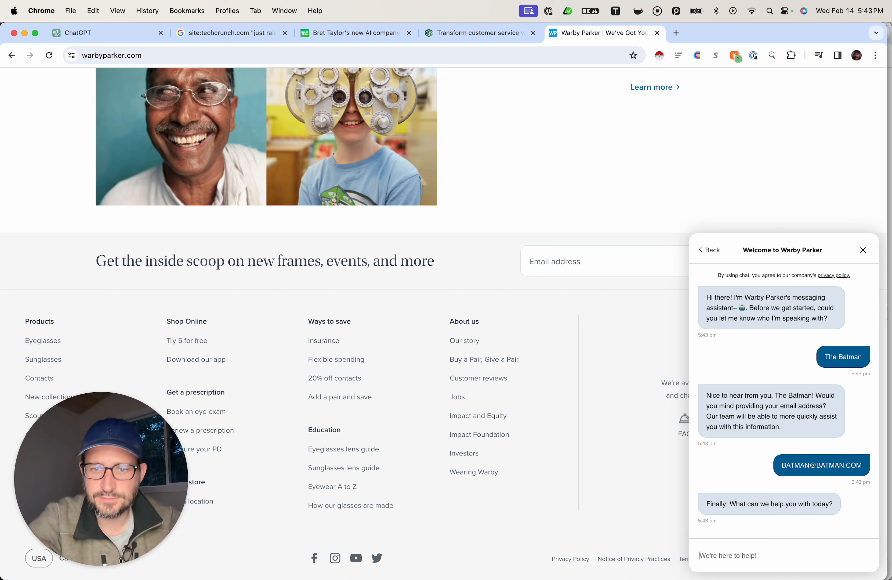
Ask the support chat "What happens if my glasses have a problem with the eye band".
type("What ha")
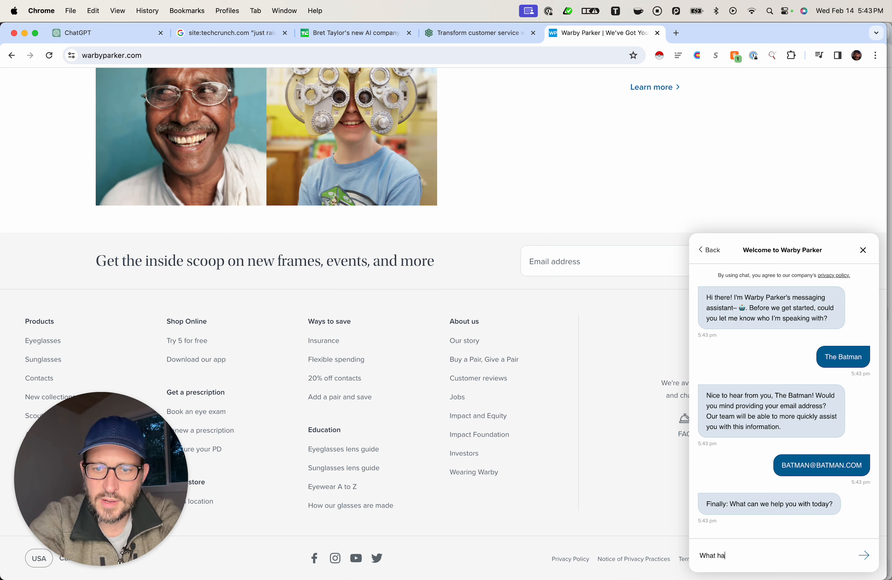
type("ppens if my glasses")
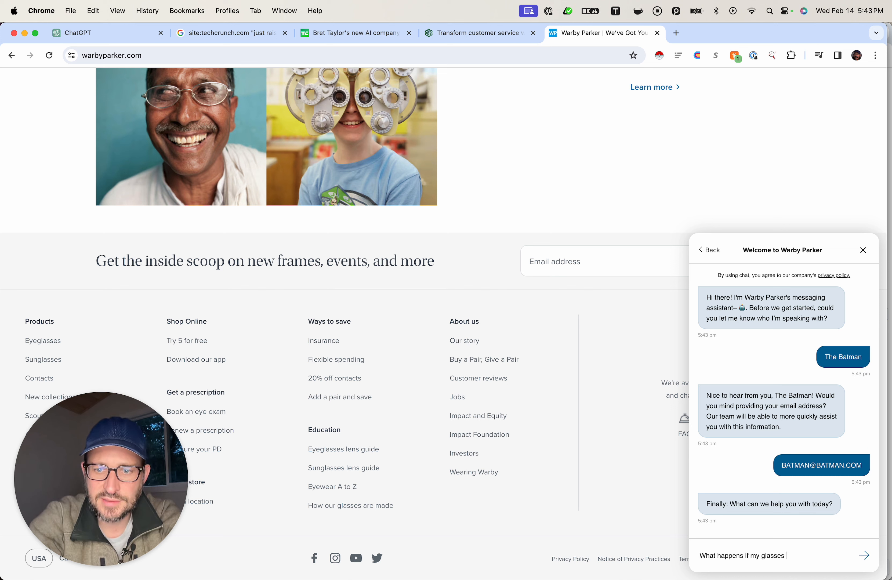
type(" have a prob")
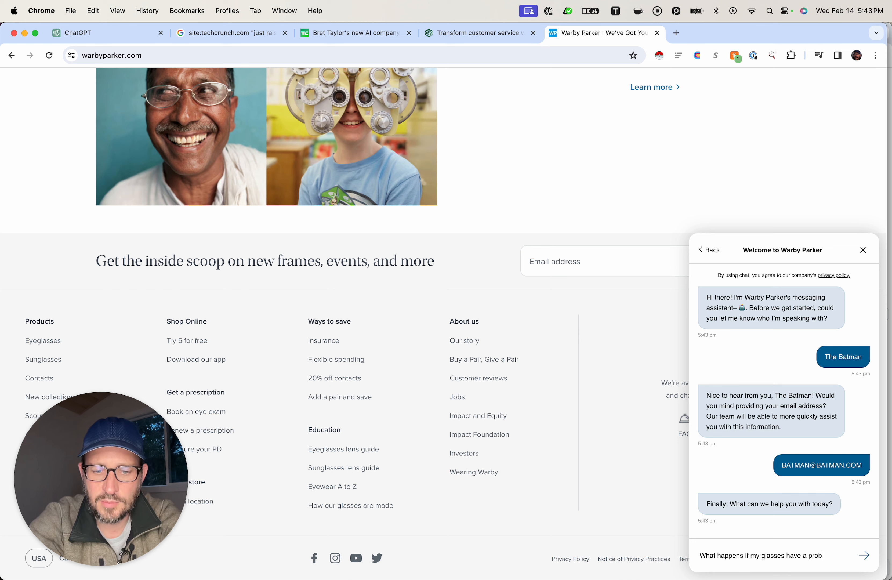
type("lem with the eye ban")
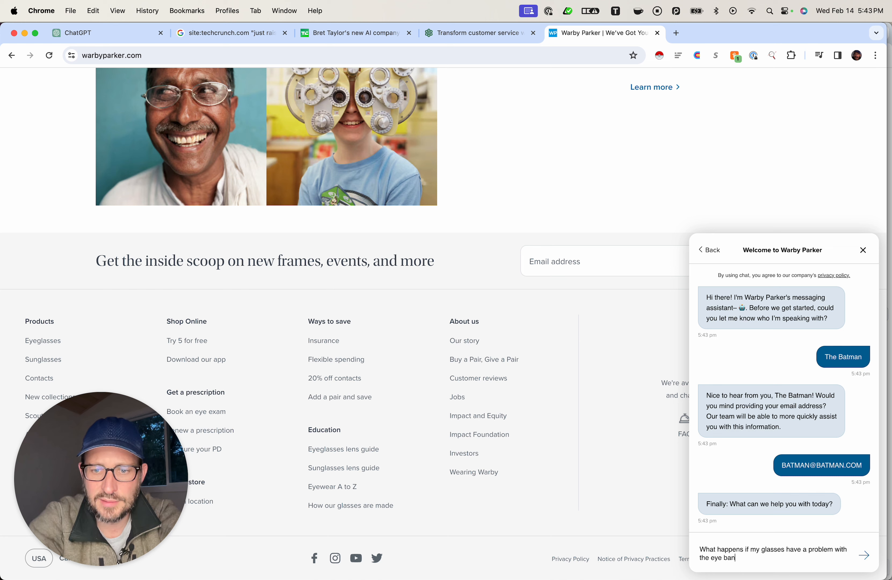
type("d")
key("Return")
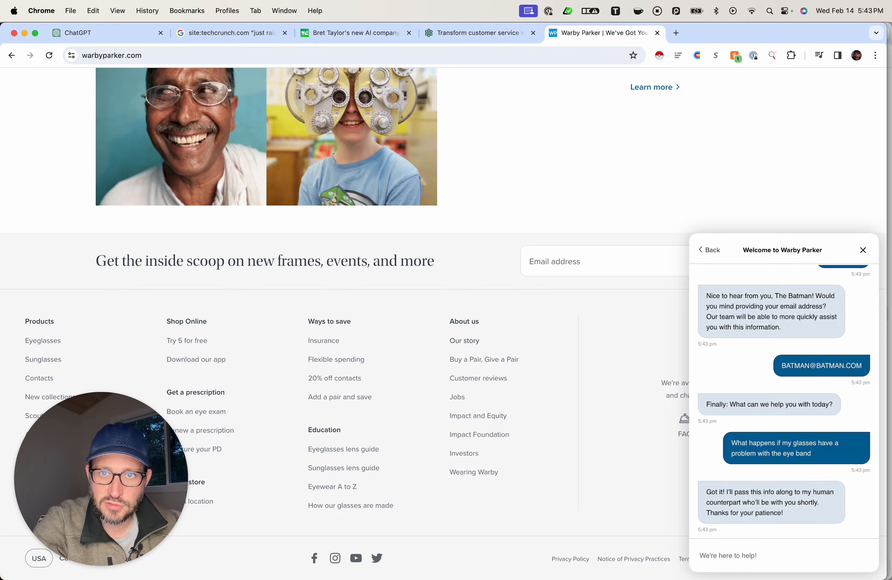
scroll(344, 324, "up", 20)
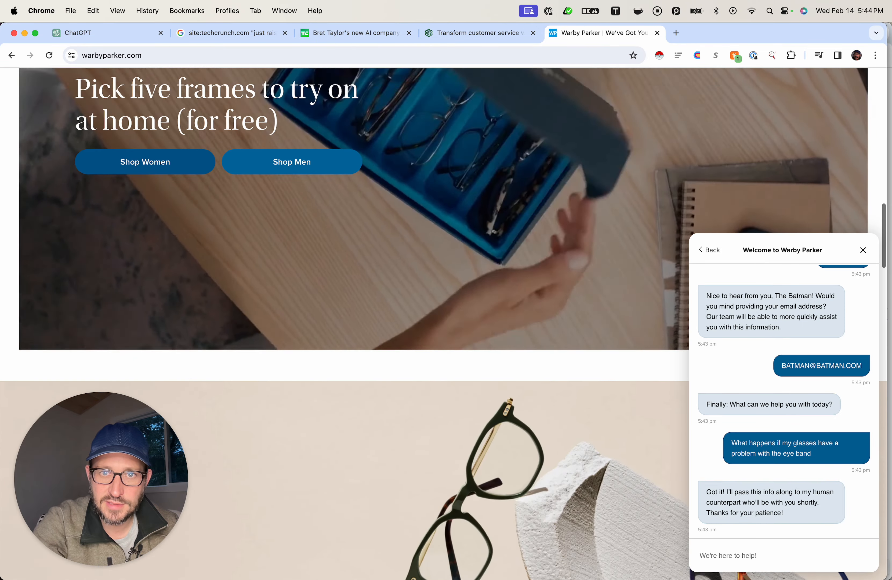
scroll(345, 324, "up", 10)
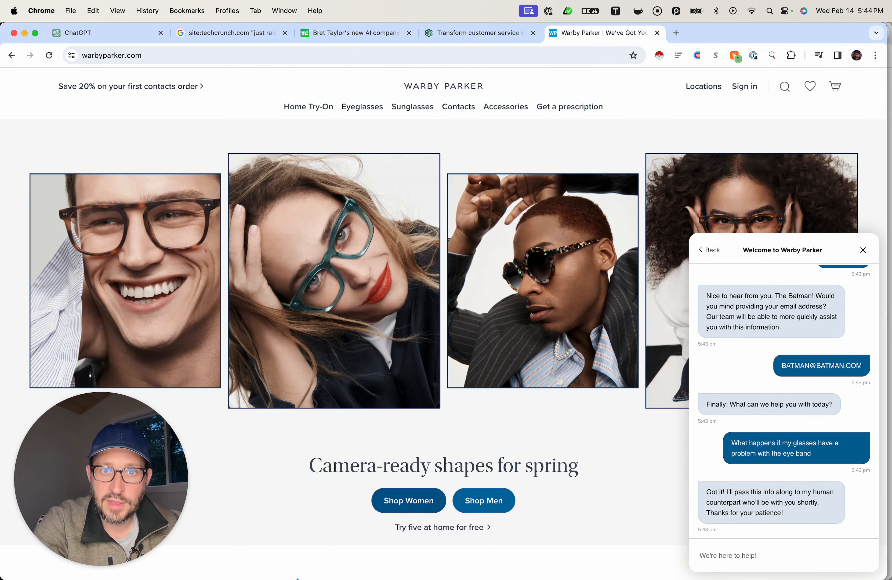
scroll(344, 324, "down", 20)
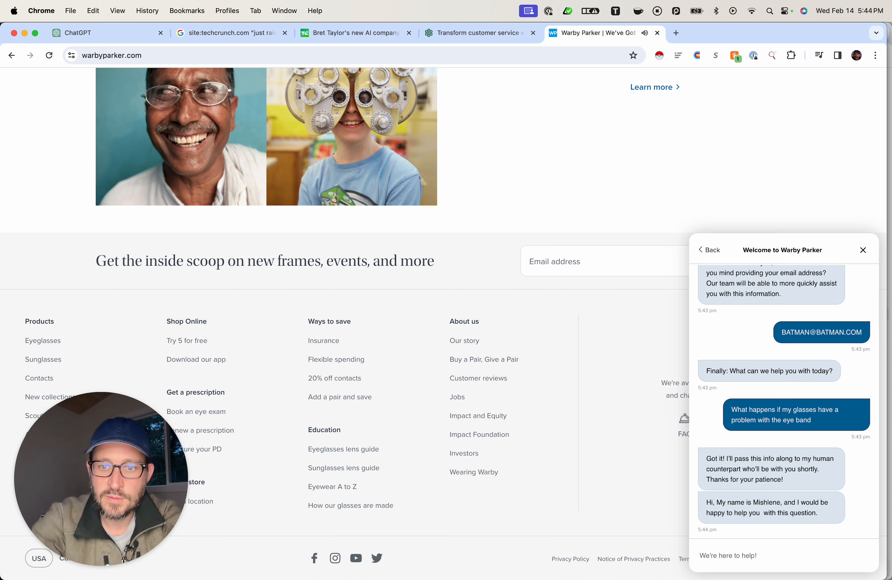
Ask the Warby Parker support agent in the live chat "What's up? Are you a person?".
type("What's up? ")
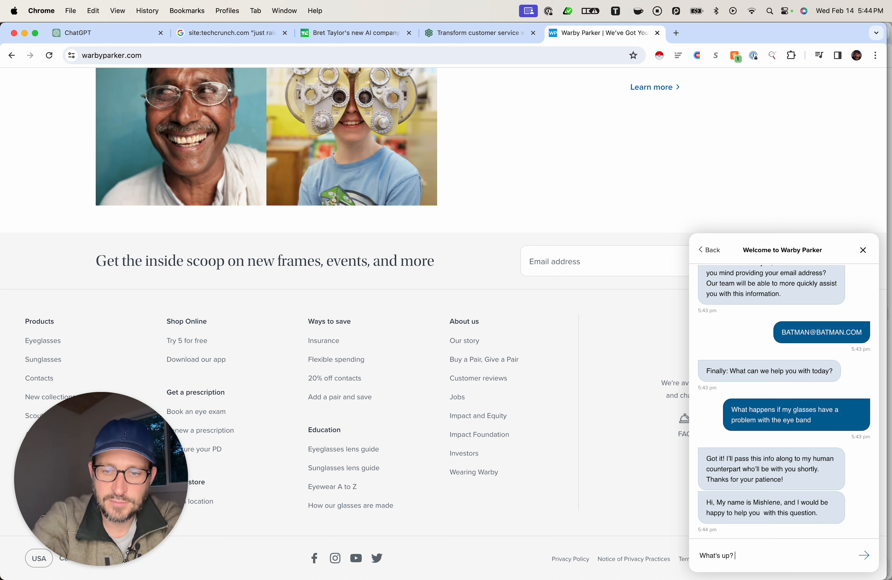
type("Are uou a pe")
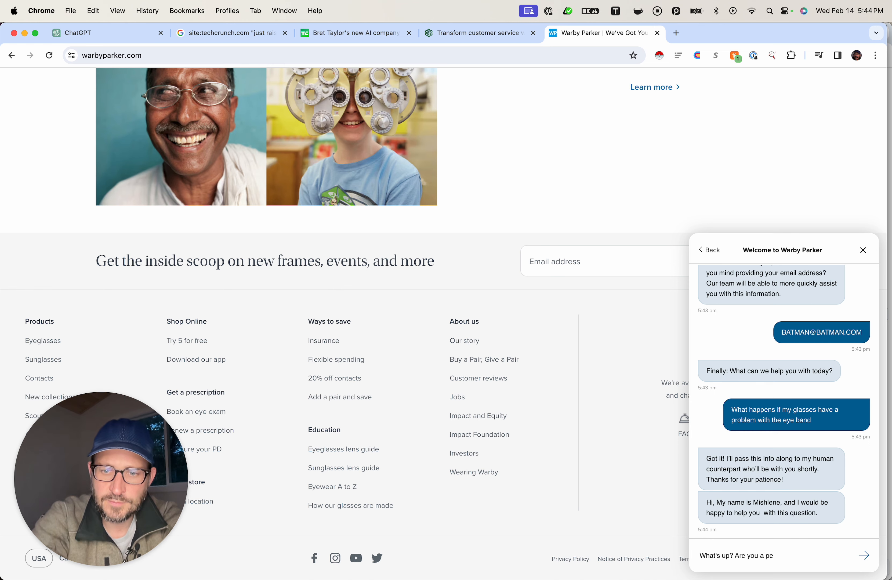
type("rson?")
key("Return")
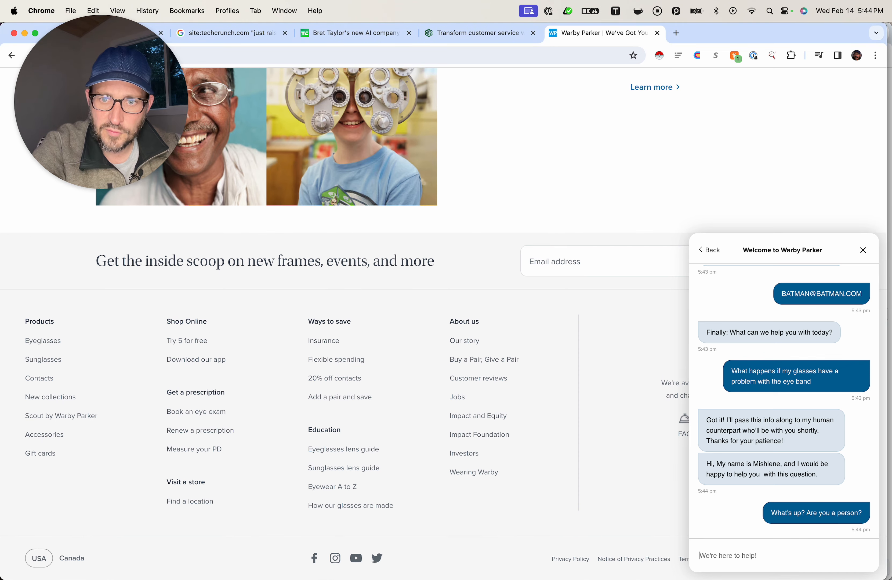
Open Warby Parker's FAQ page and look through the range of customer support questions it covers.
left_click(682, 429)
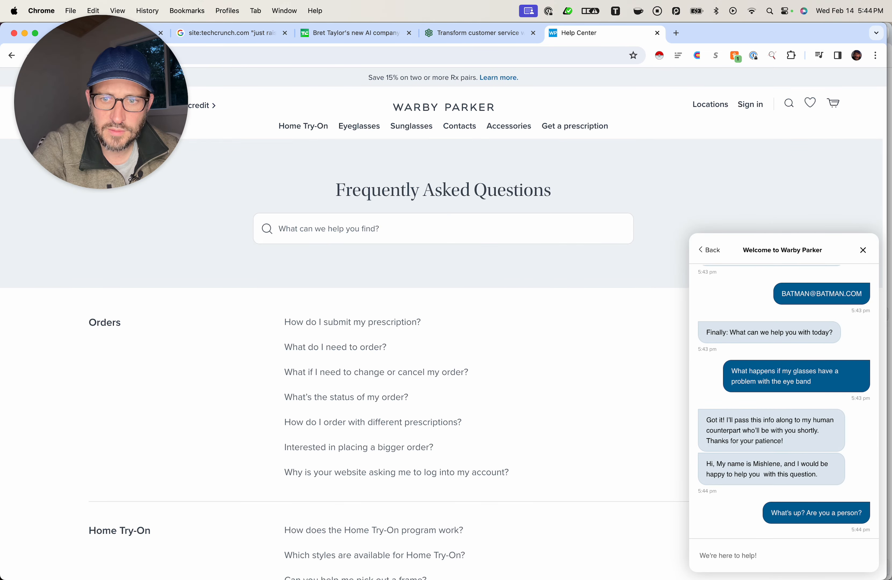
scroll(413, 301, "down", 9)
scroll(414, 301, "down", 3)
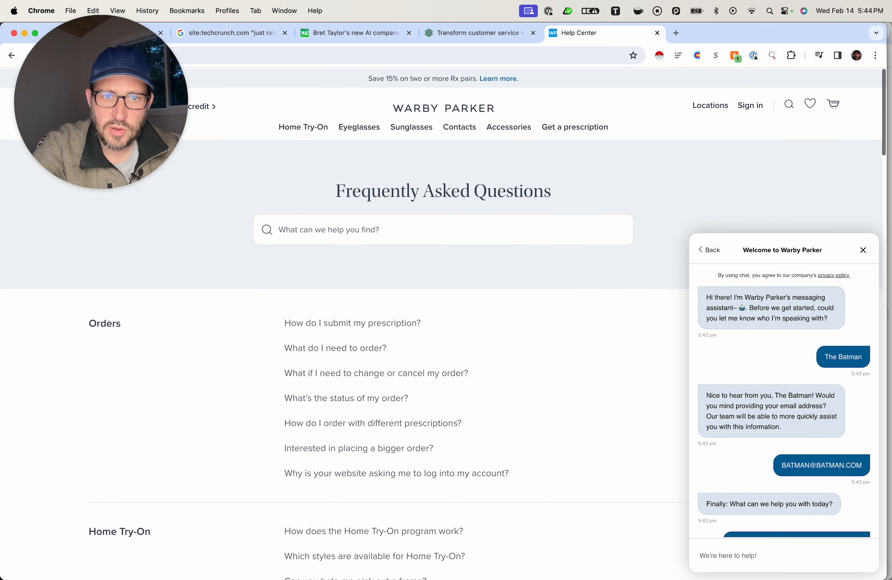
scroll(413, 301, "down", 20)
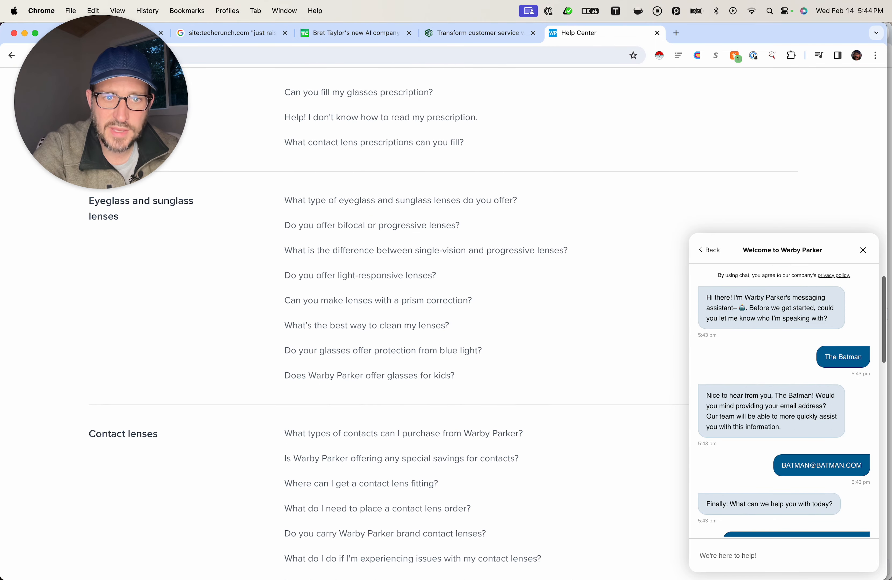
scroll(414, 301, "down", 20)
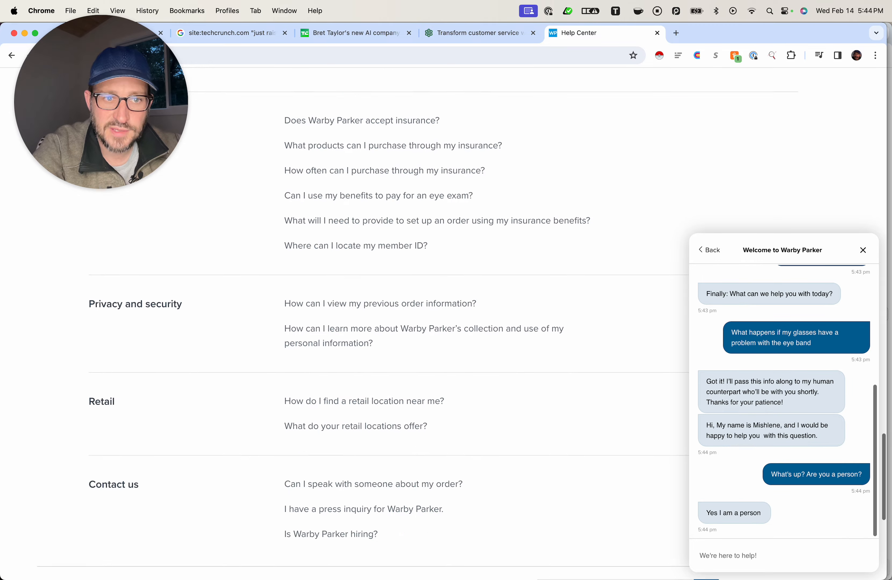
scroll(414, 301, "up", 20)
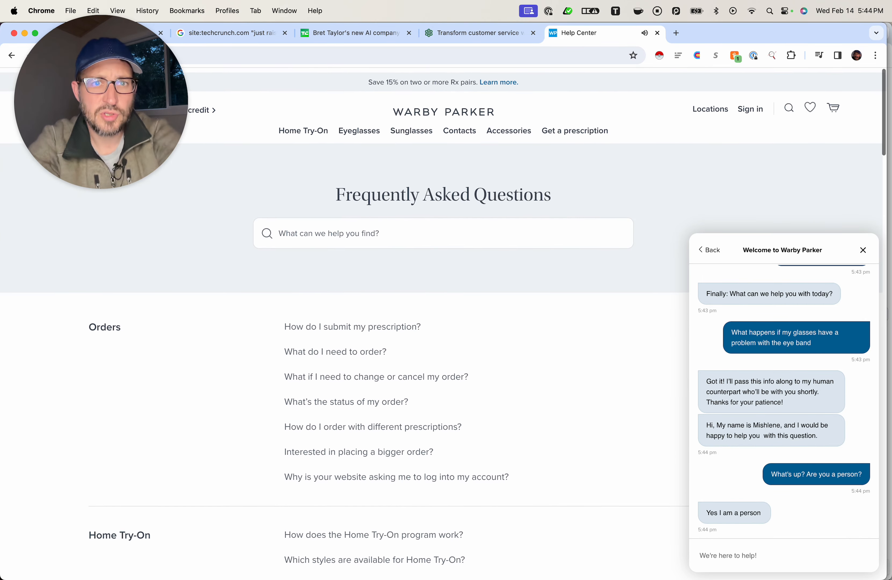
Copy the Warby Parker help page's address and return to the ChatGPT conversation.
left_click(204, 55)
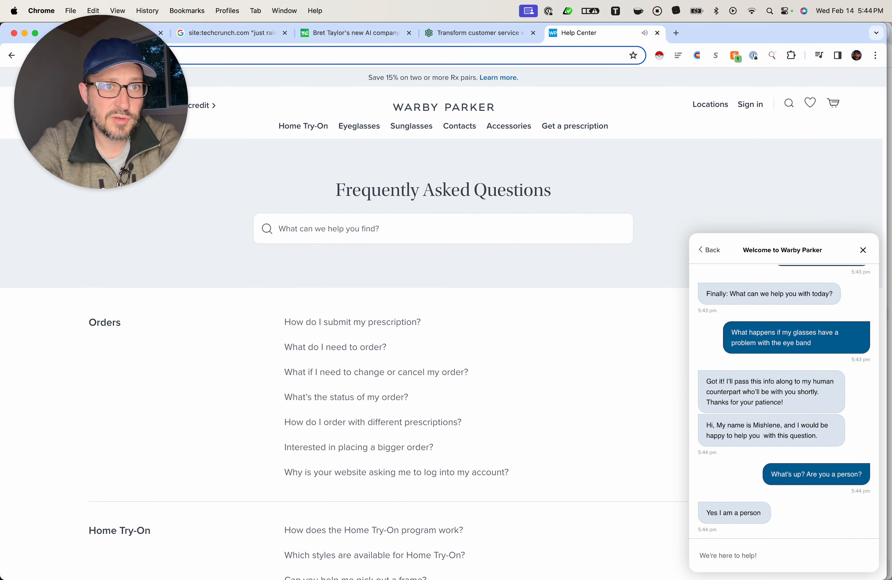
left_click_drag(101, 102, 103, 524)
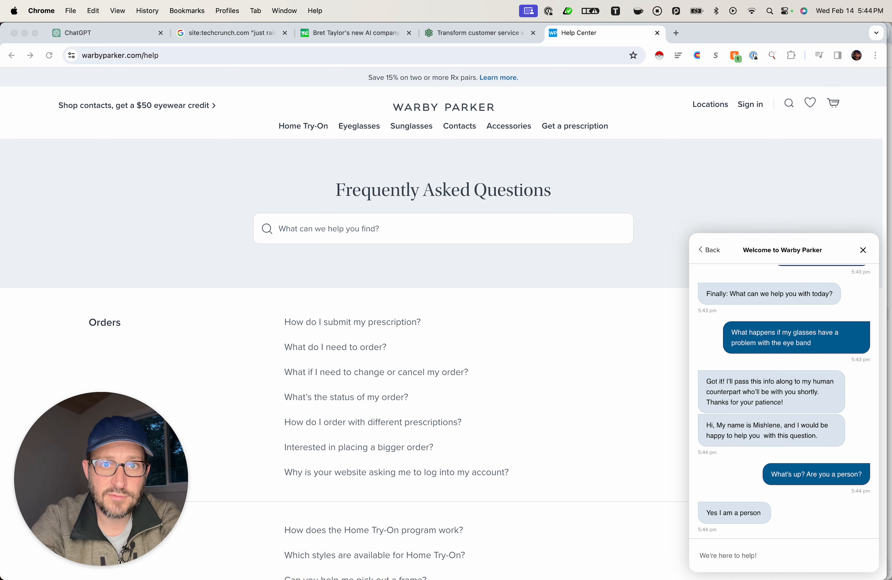
left_click(476, 32)
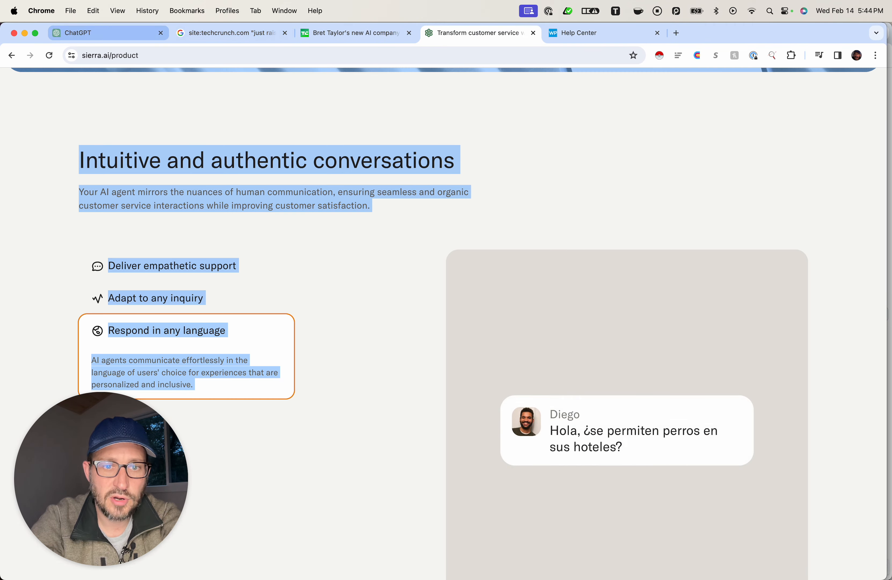
key("super+1")
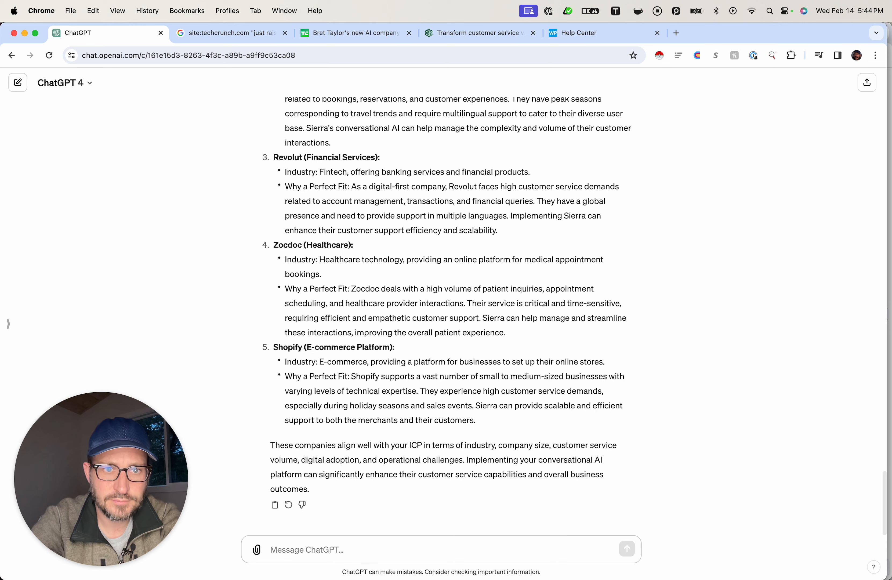
type("G")
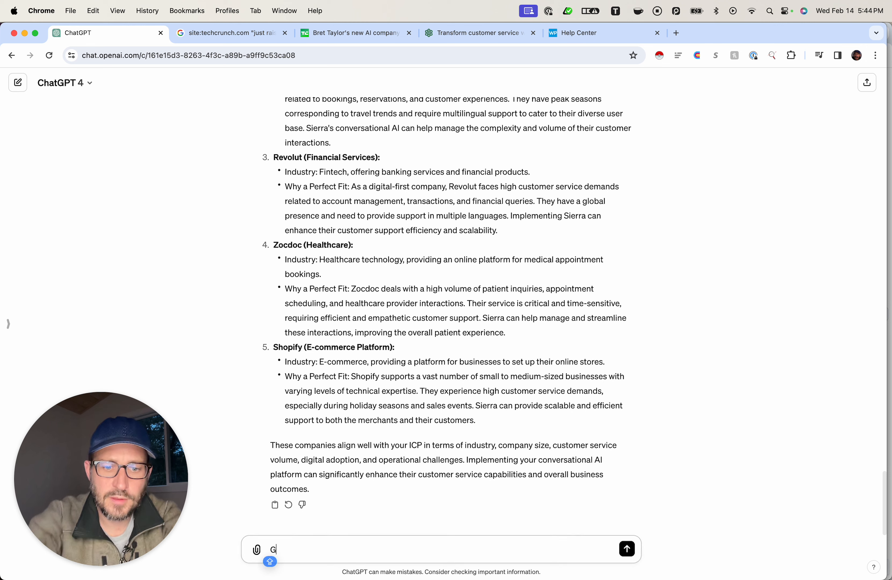
type("o ti t")
key("BackSpace")
key("BackSpace")
key("BackSpace")
type("o t")
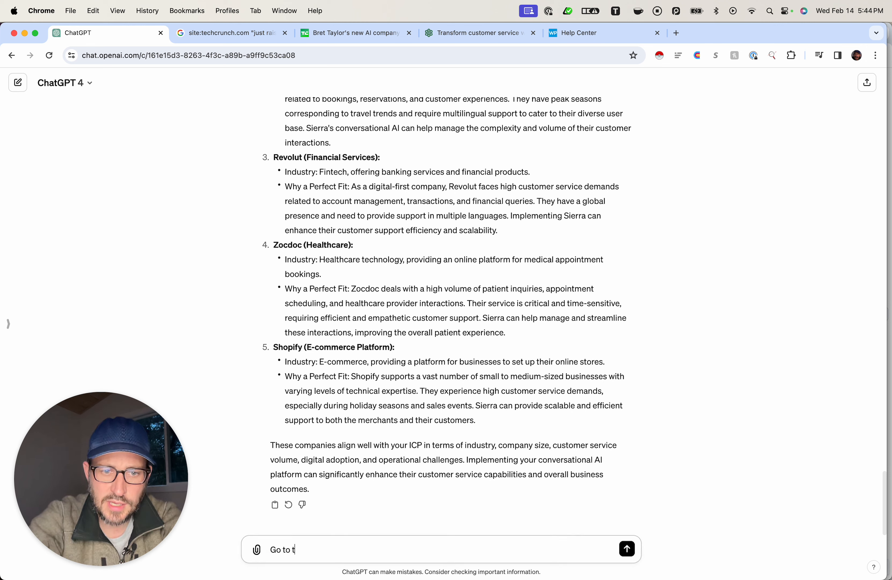
type("his page and tel me")
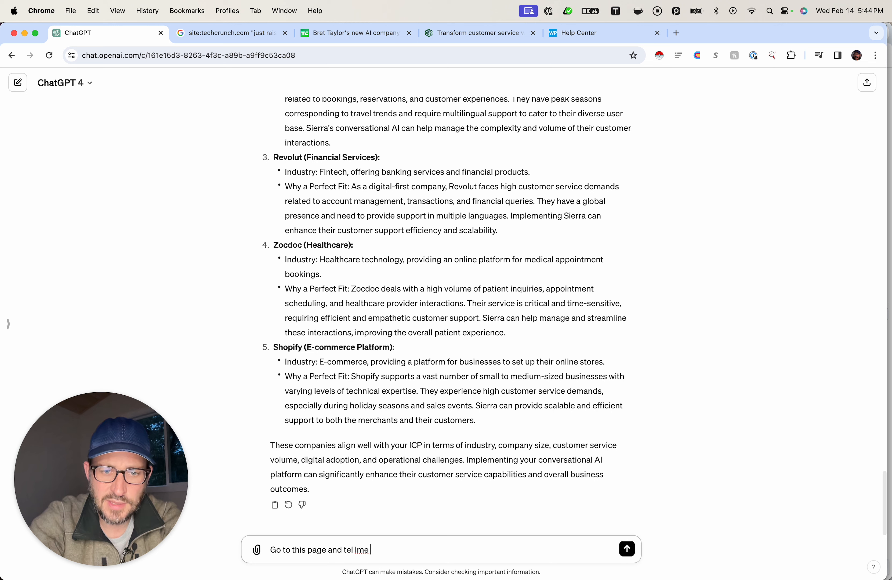
key("BackSpace")
key("BackSpace")
type("me if they have com")
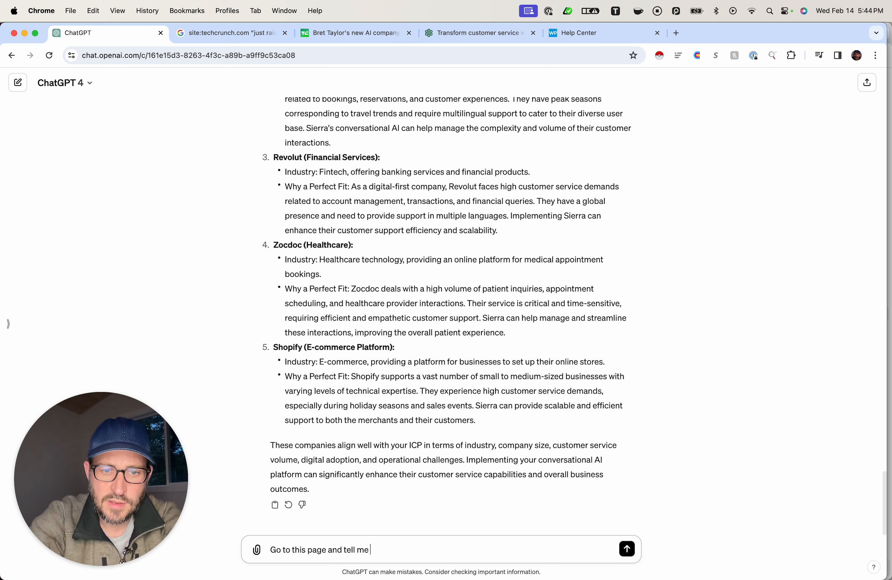
type("plex suppoprt")
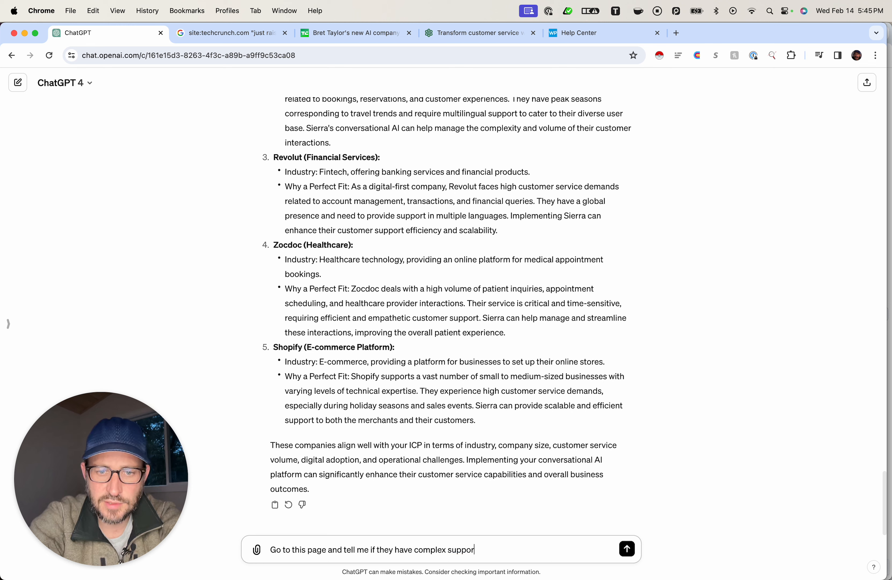
type("t questo")
type("ons tha")
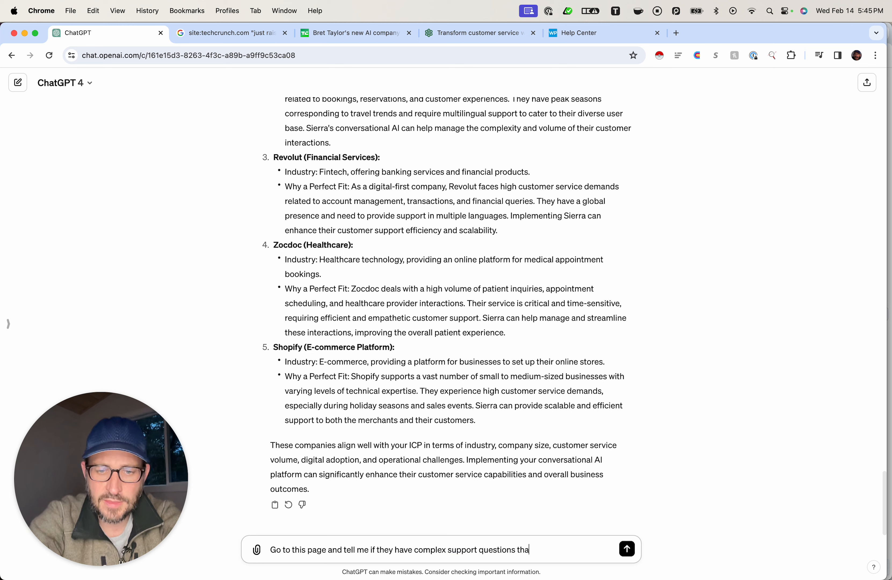
type("t might make my")
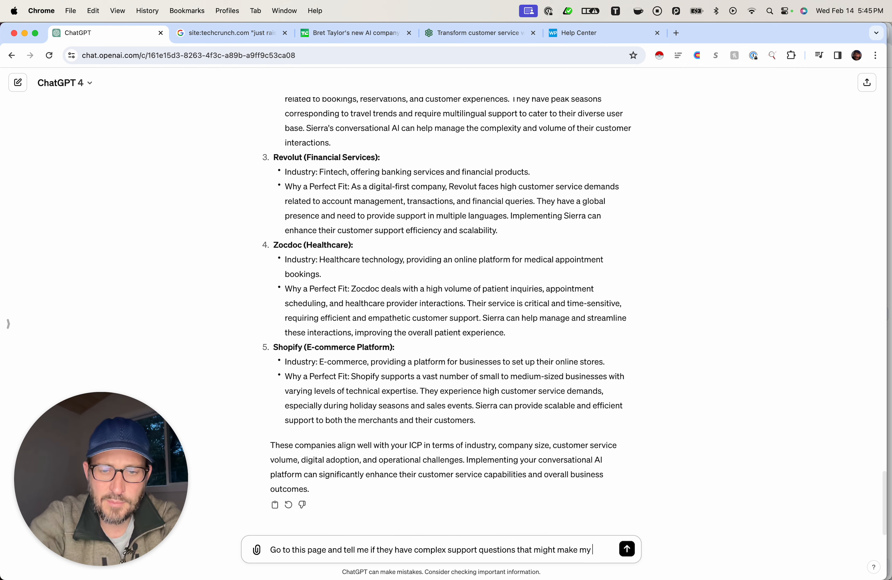
type(" bot a good fit")
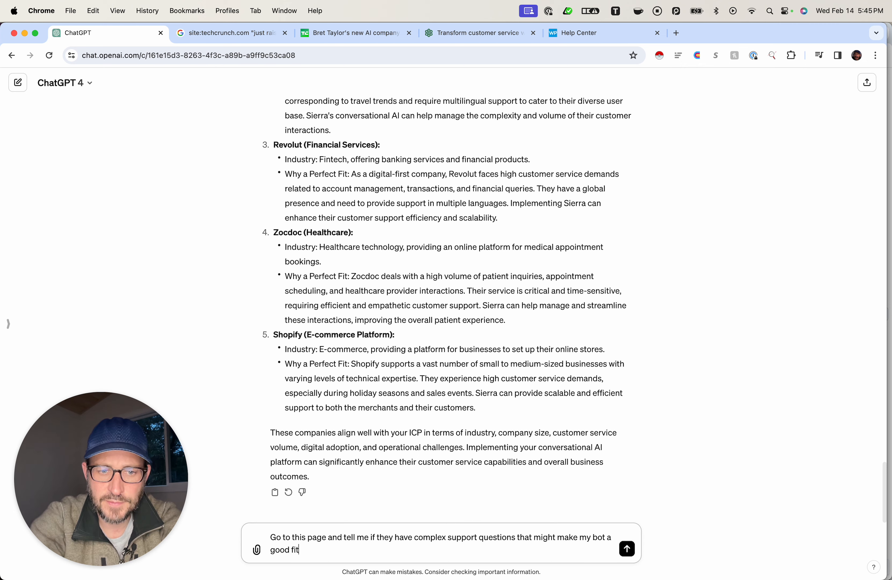
type(":")
key("shift+Return")
type("https://www.warbyparker.com/help")
key("Return")
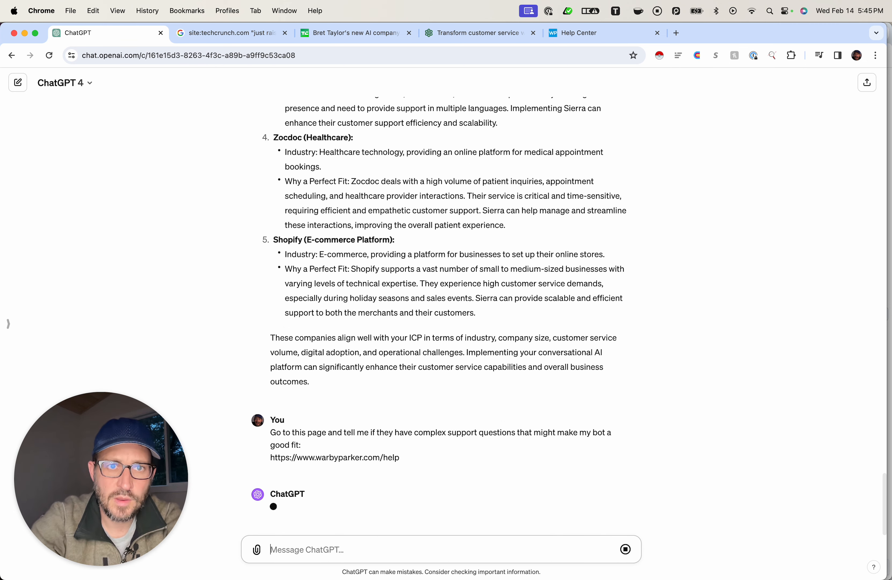
Send the Warby Parker agent "Oh cool! I just didn't know with all of these AI chatbots going around. Do you generally have AI help customers?".
left_click(595, 33)
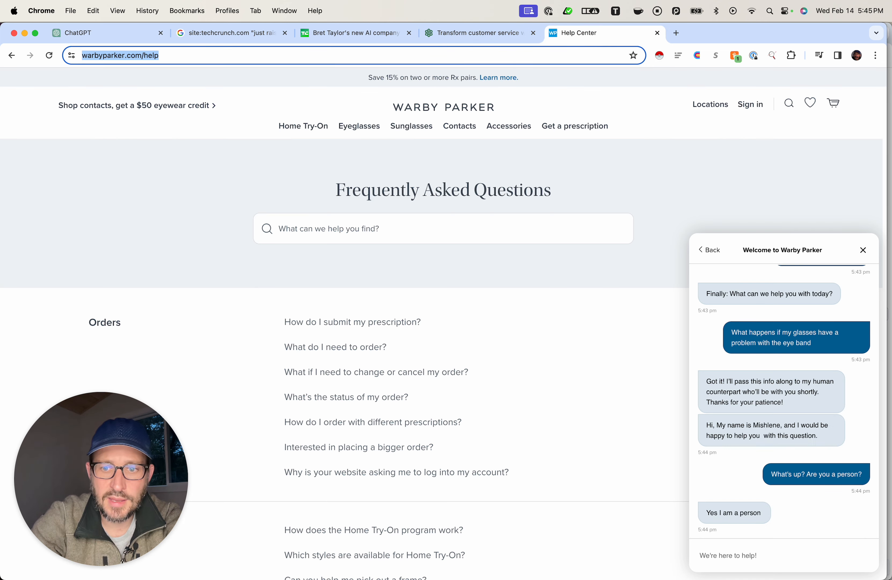
left_click(727, 555)
type("Oh ")
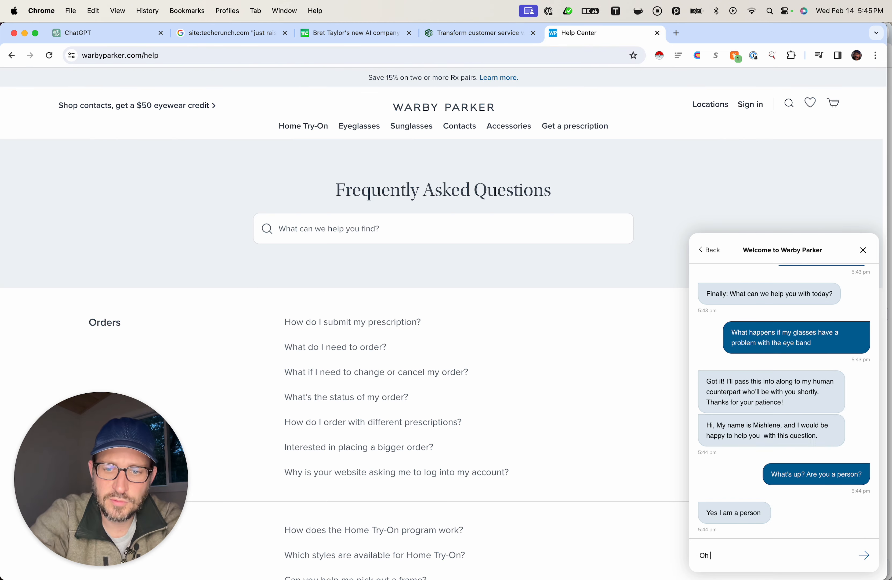
type("cool! I just d")
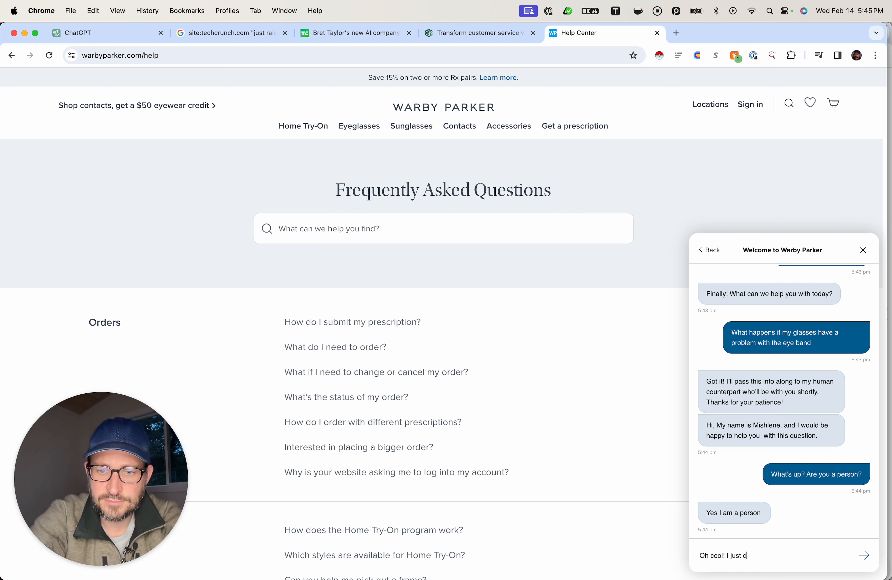
type("idn't know with all of th")
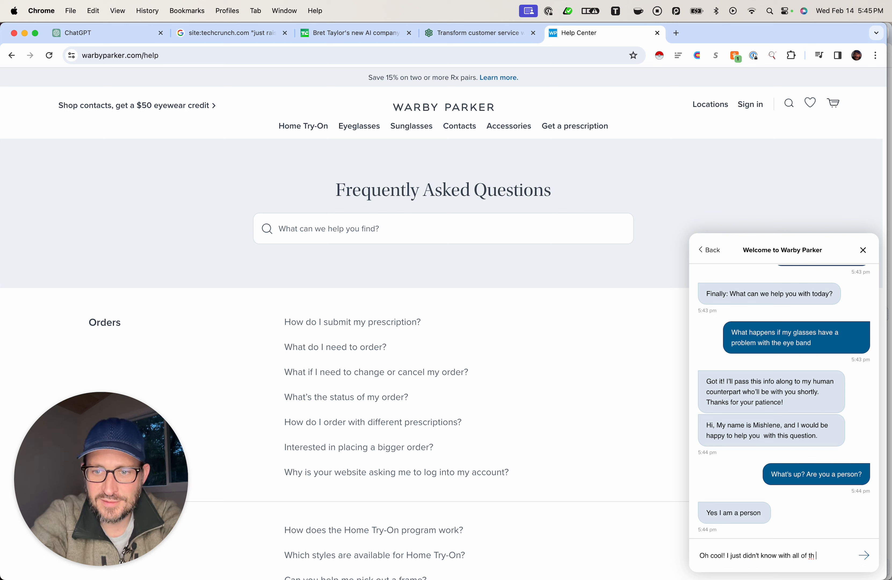
type("ese AI chatboty")
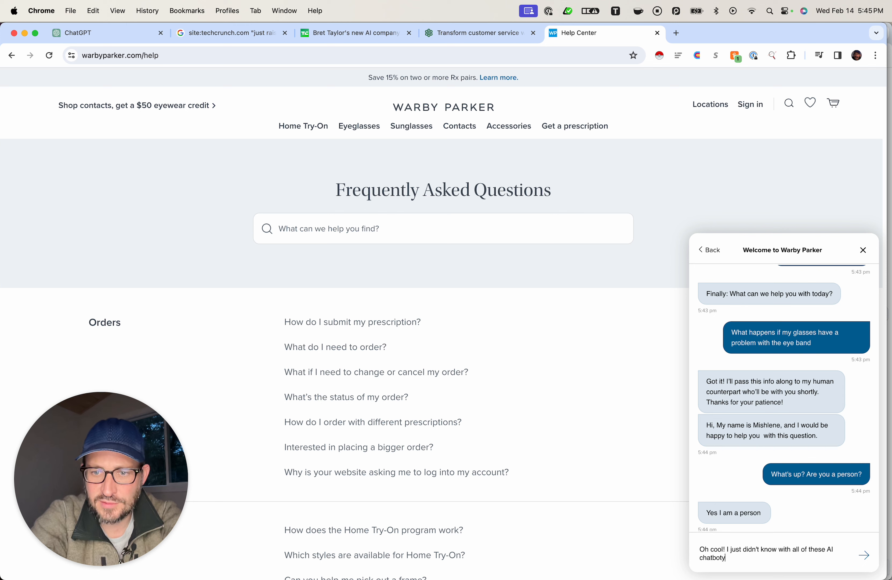
type(" goi")
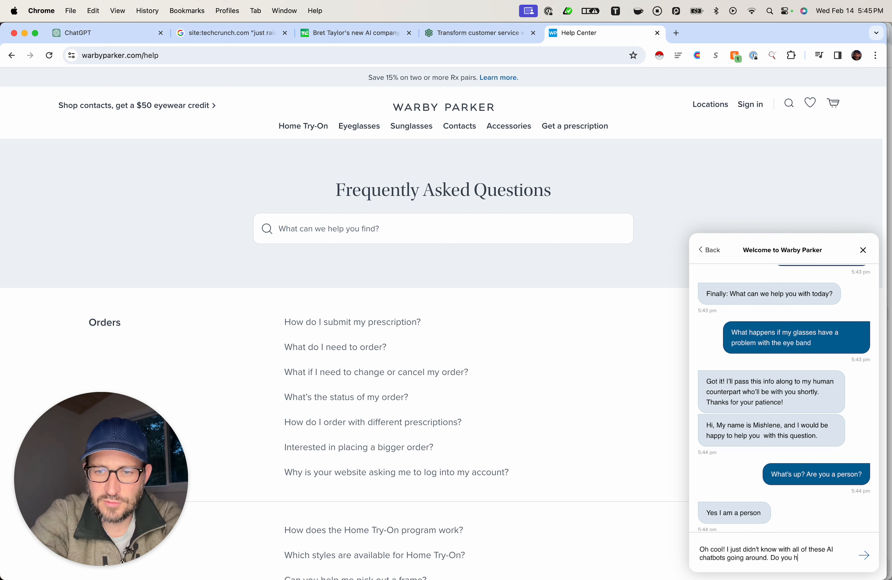
type("ng around. Do you generally hav")
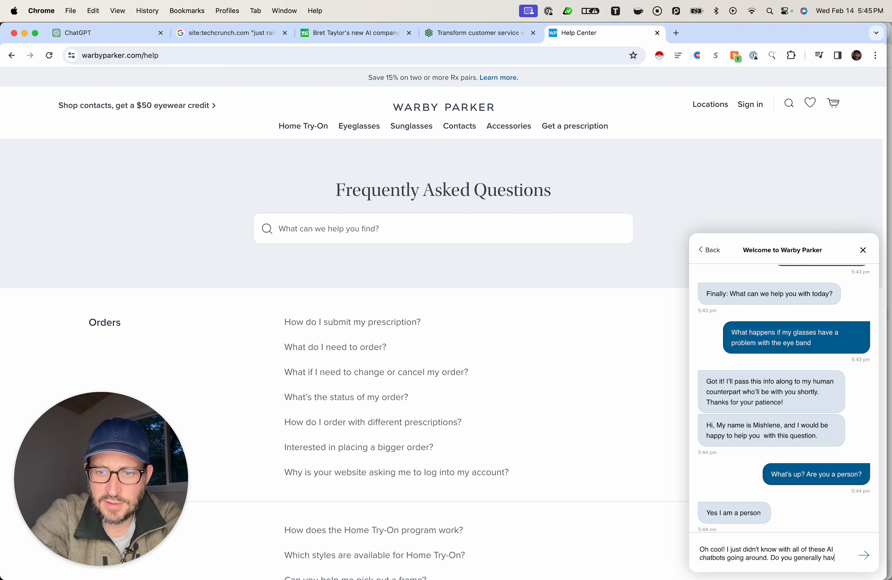
type("e AI help customers?")
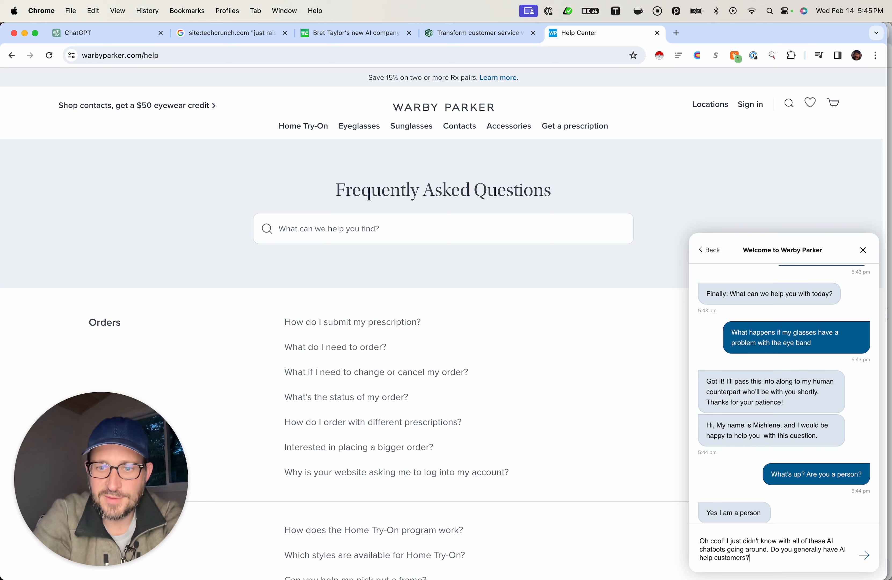
key("Return")
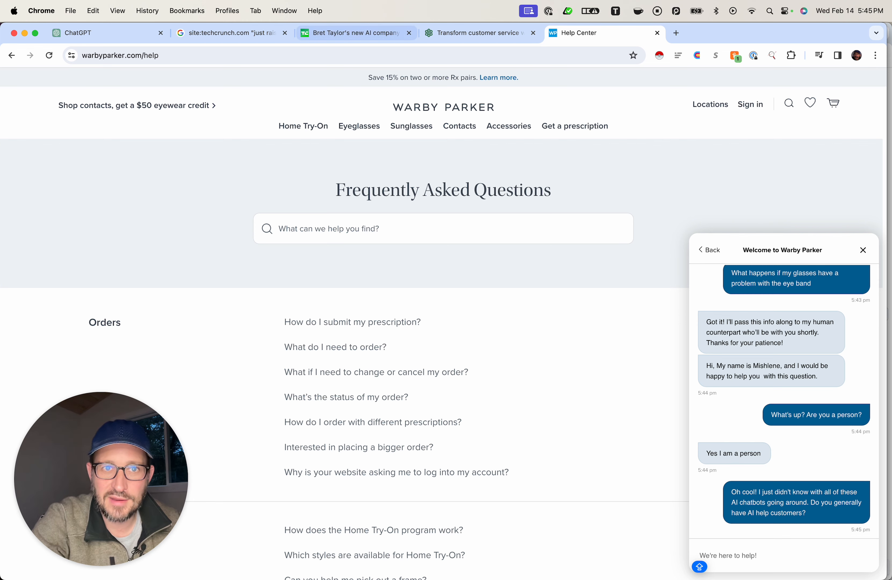
Ask ChatGPT "On that page what are the MOST complex topics that you might need a person to answer.".
left_click(108, 33)
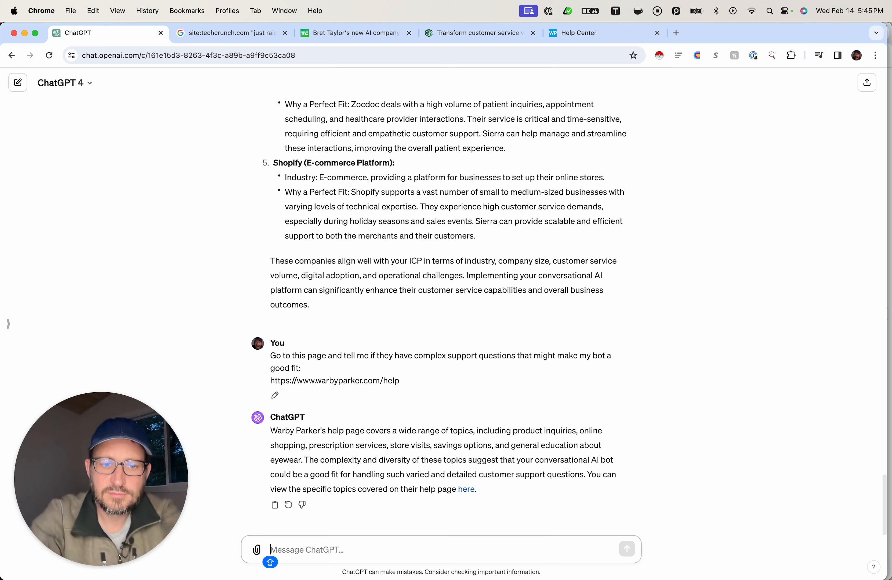
type("oN THA")
key("super+a")
type("On that page")
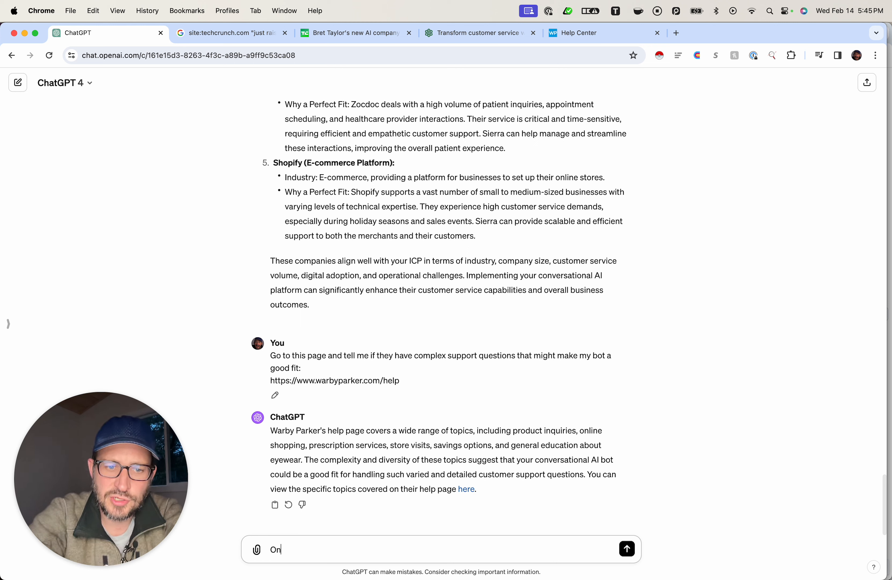
type("are th")
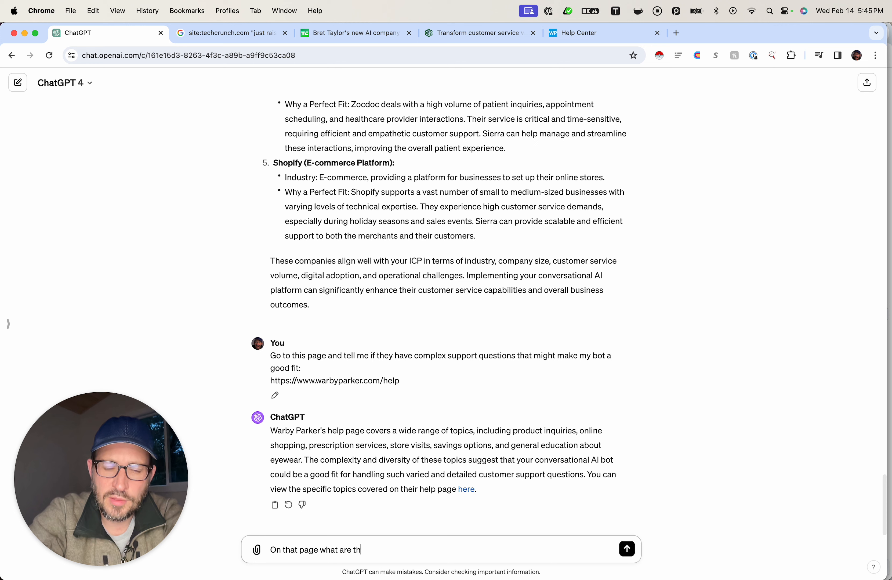
type("e MOST complex topics ")
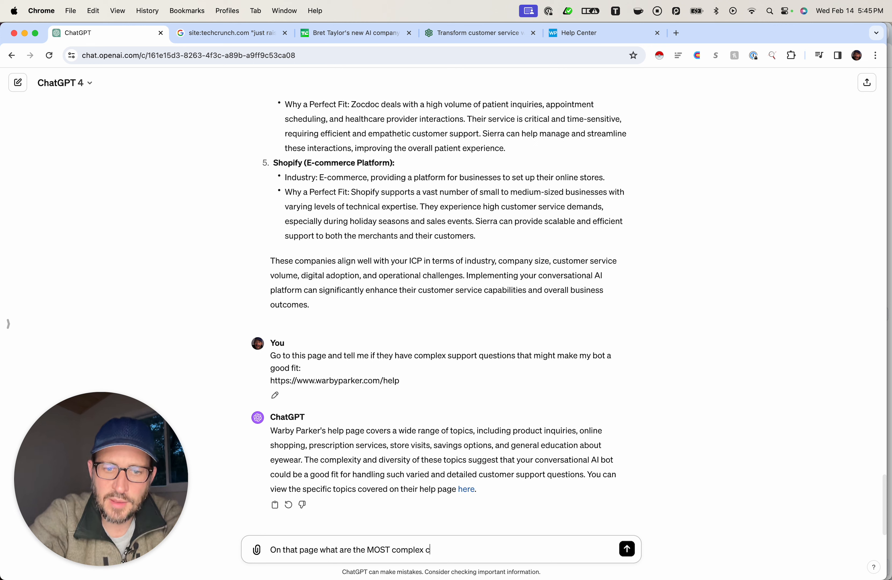
type("that you m")
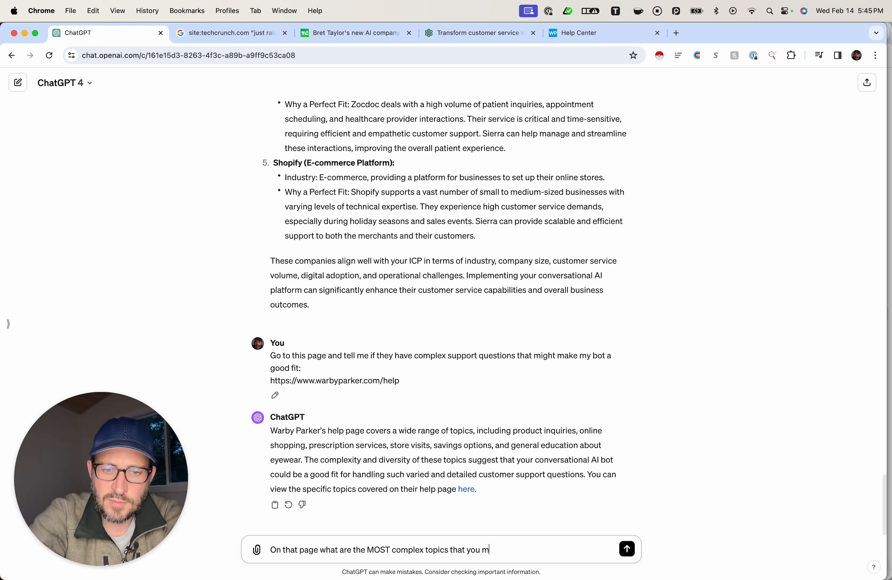
type("ight need a person to answer.")
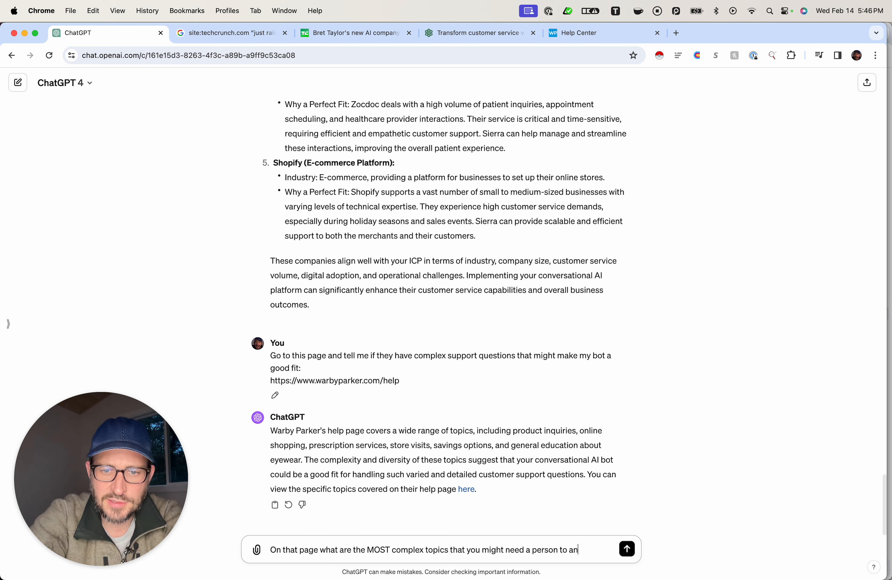
key("Return")
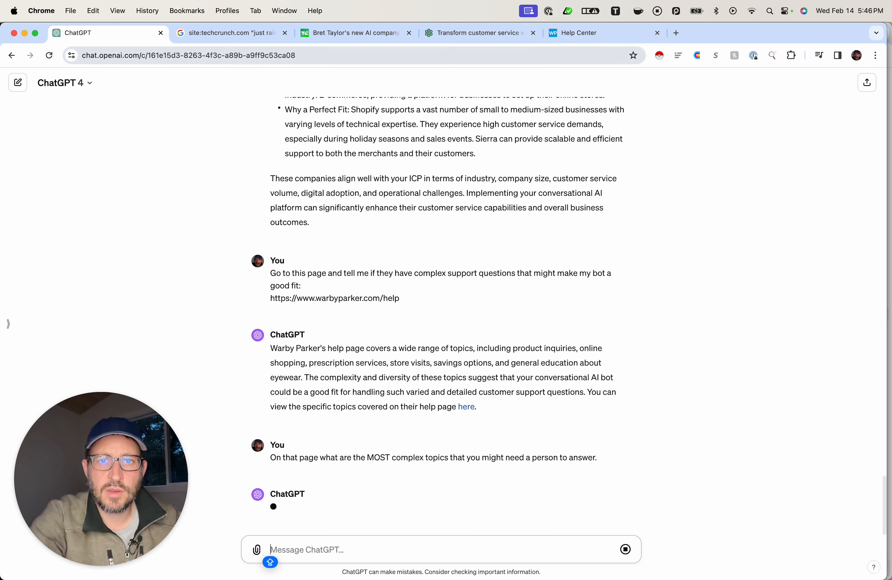
Check the Warby Parker support chat for the agent's reply and return to the ChatGPT conversation.
left_click(587, 33)
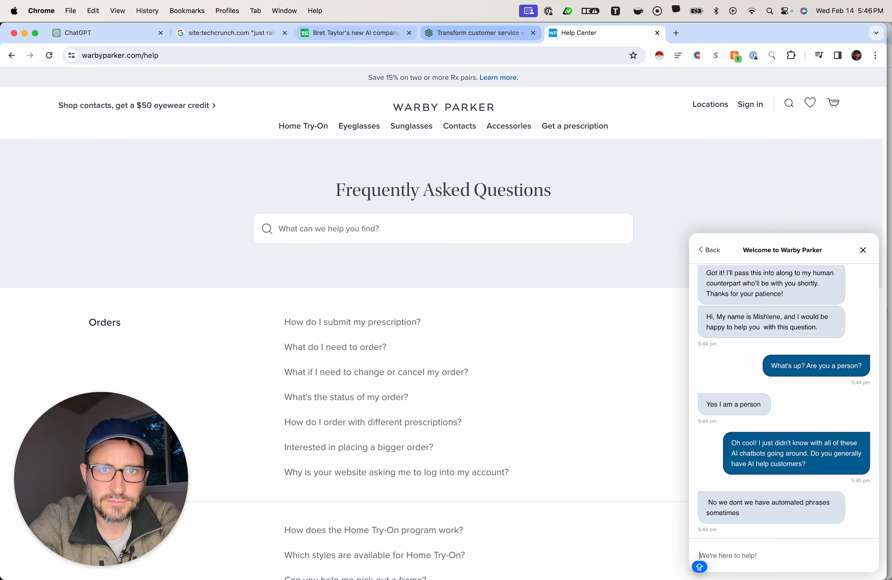
left_click(478, 32)
left_click(107, 33)
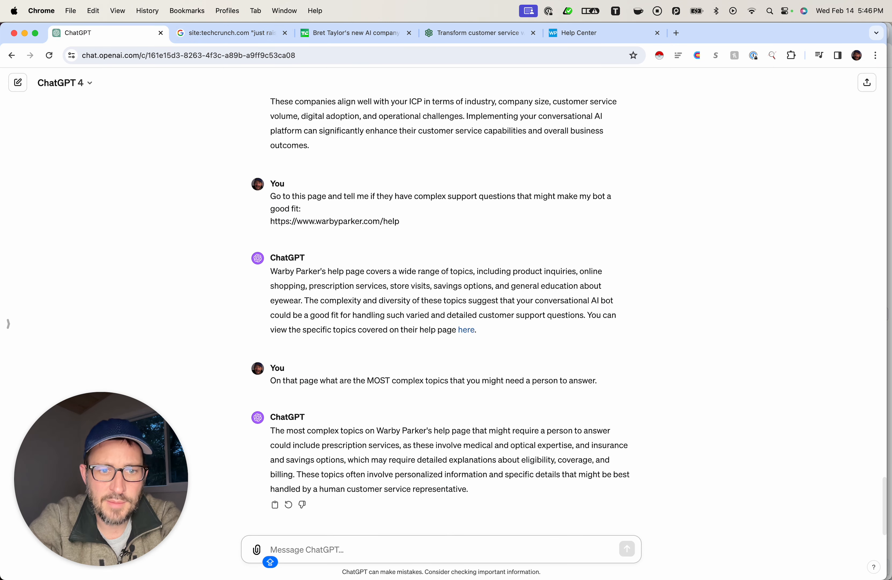
Begin a ChatGPT prompt with "Write a message" and attach the copied screenshot of the Warby Parker chat.
type("wRITE")
key("super+a")
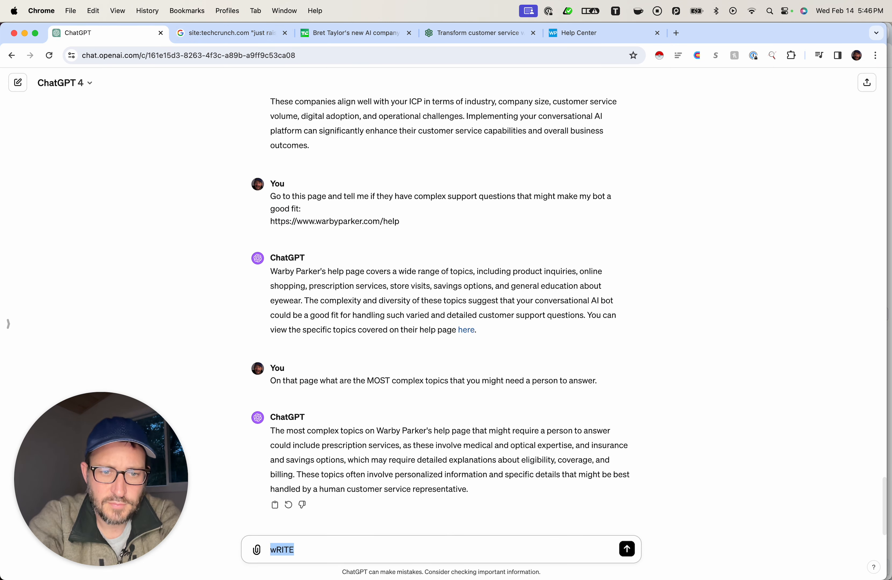
type("Write a message")
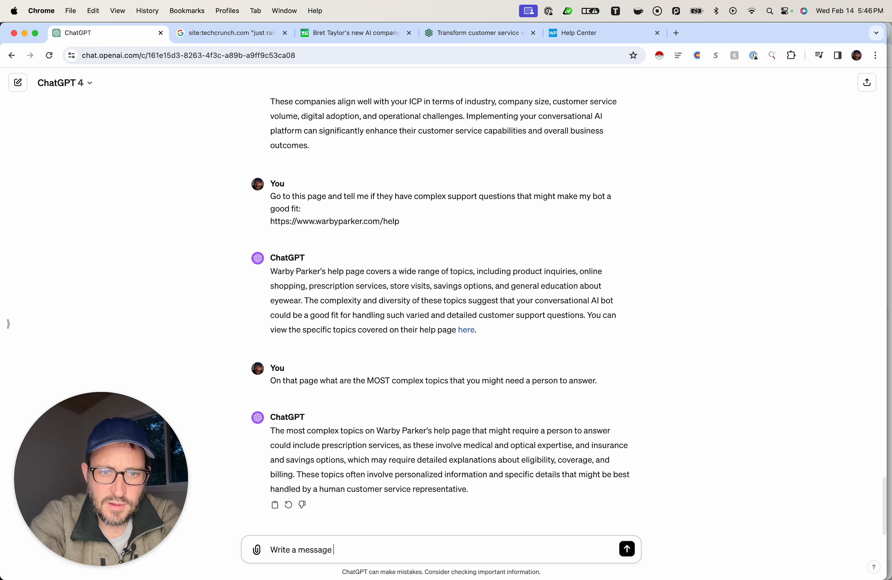
key("shift+Return")
key("super+v")
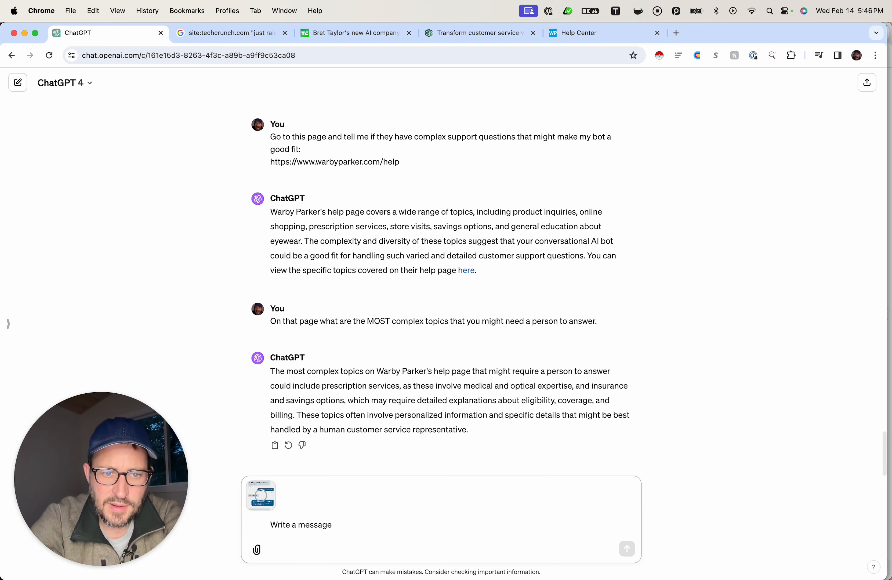
Continue the prompt with "about this chat that is 2-3 sentences long that I might sent to the warby parker vp".
key("BackSpace")
type("about thi")
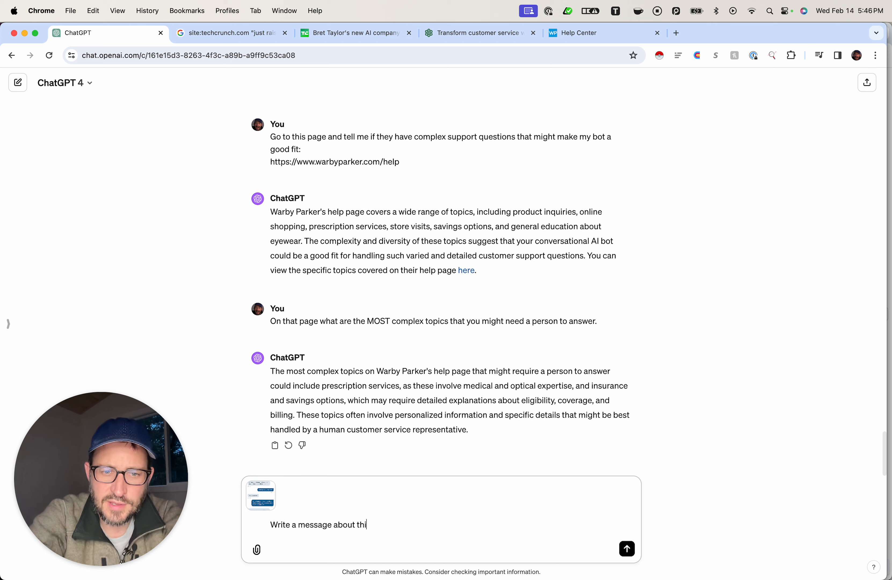
type("s chat that is ")
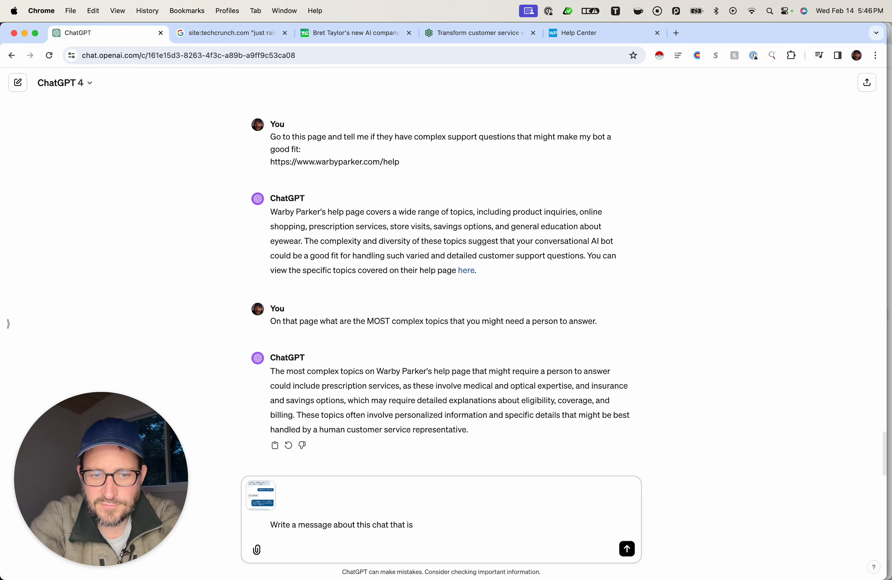
type("2-3 sent")
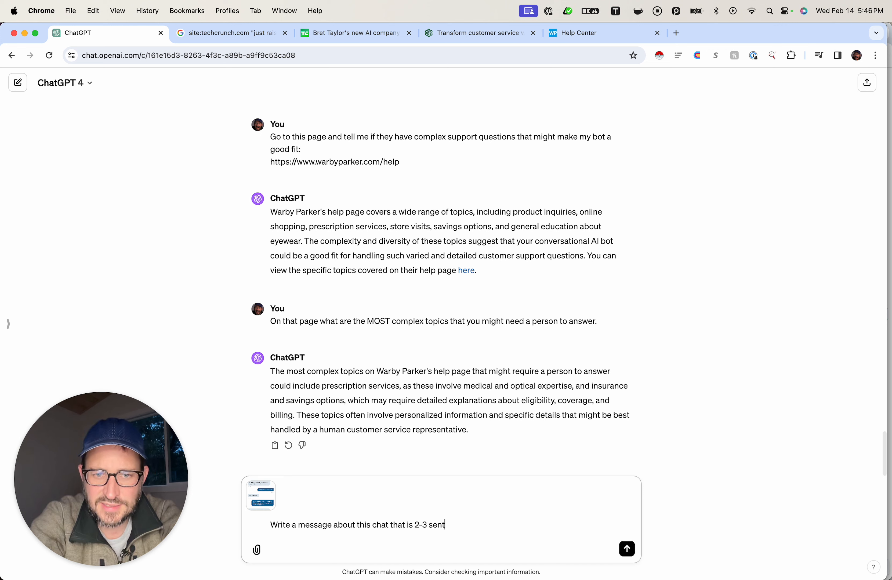
type("ences long that might")
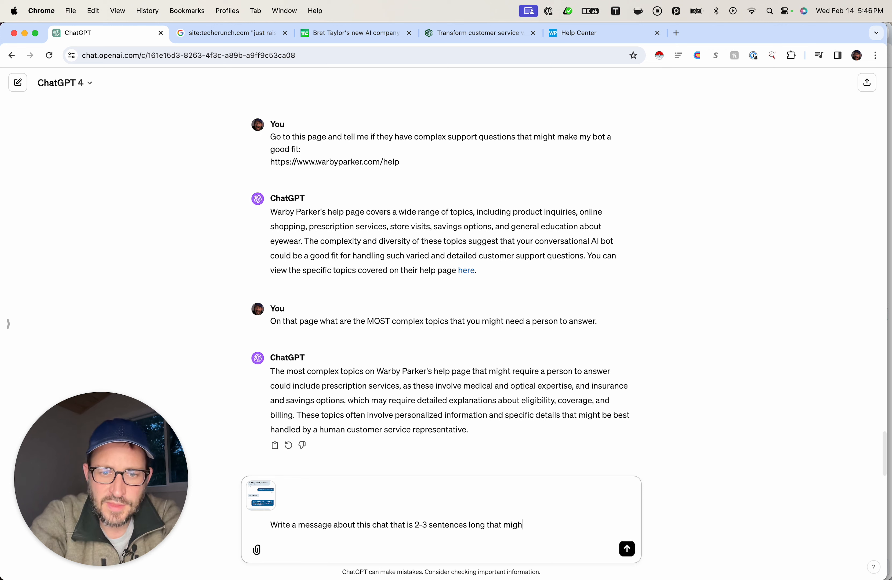
key("BackSpace")
key("BackSpace")
key("BackSpace")
key("BackSpace")
key("BackSpace")
type("I might sent to the warby")
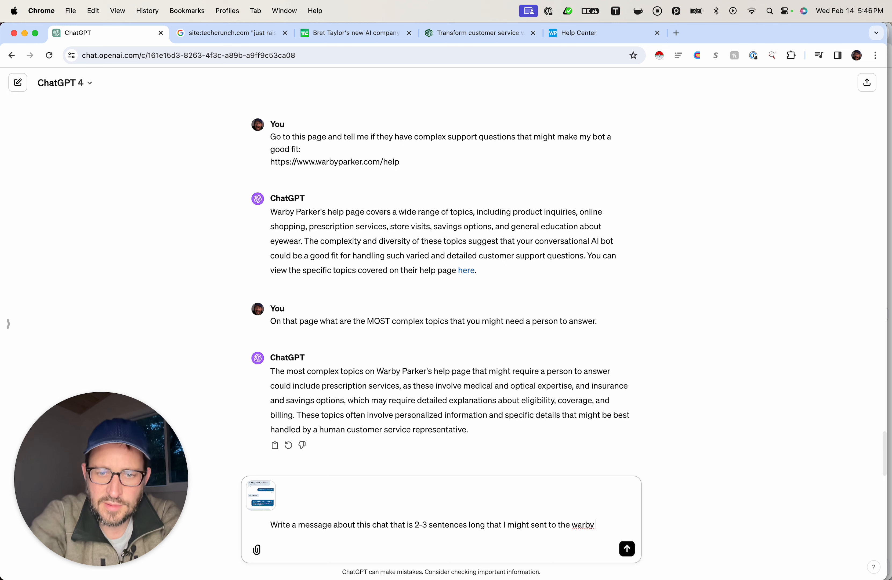
type(" parket v")
key("BackSpace")
key("BackSpace")
key("BackSpace")
type("R")
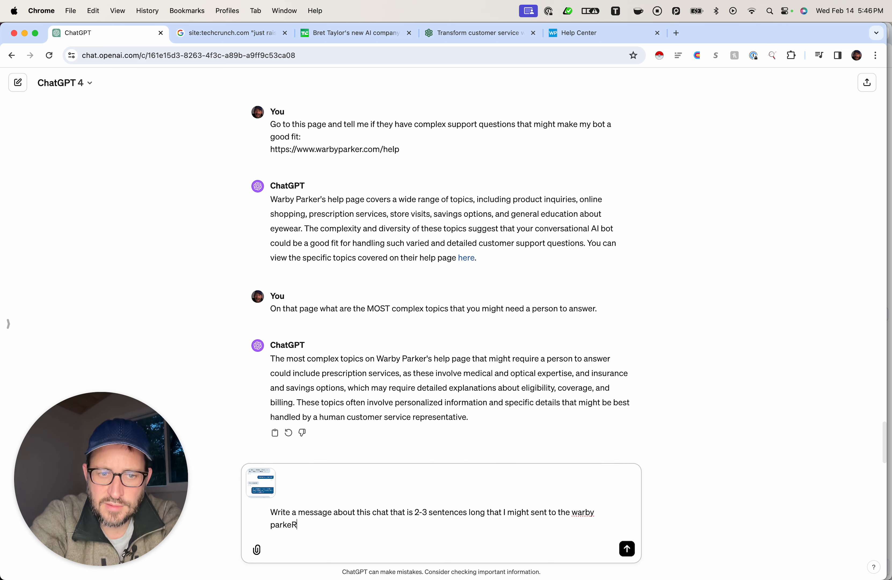
type("vp tHA")
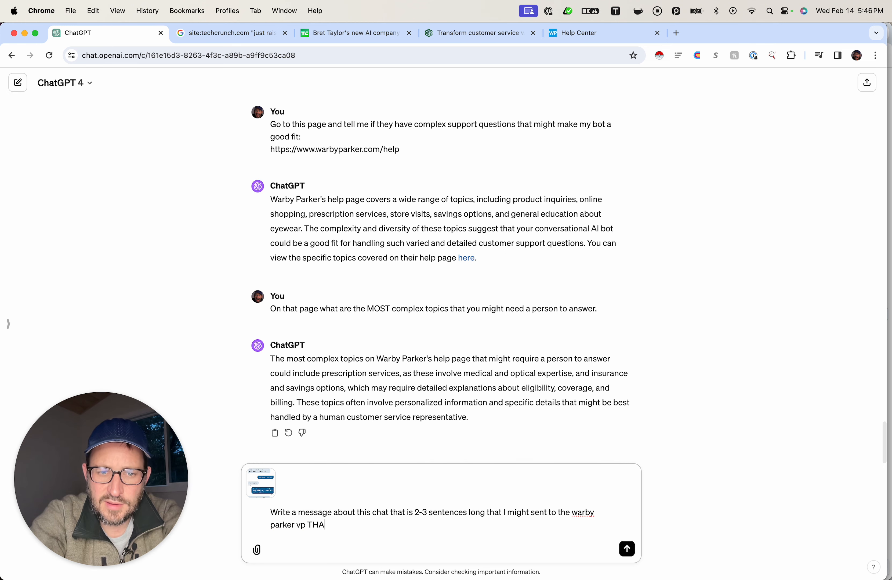
Specify the message's subject in the prompt with "that is about the benefit of AI vs. phrase matching".
key("BackSpace")
key("BackSpace")
key("BackSpace")
type("that is about")
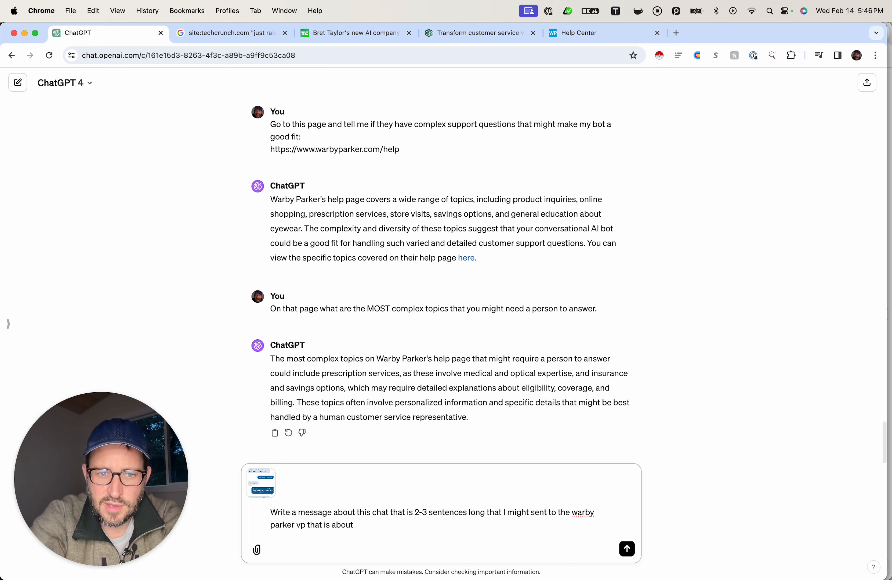
type(" th the benefit o")
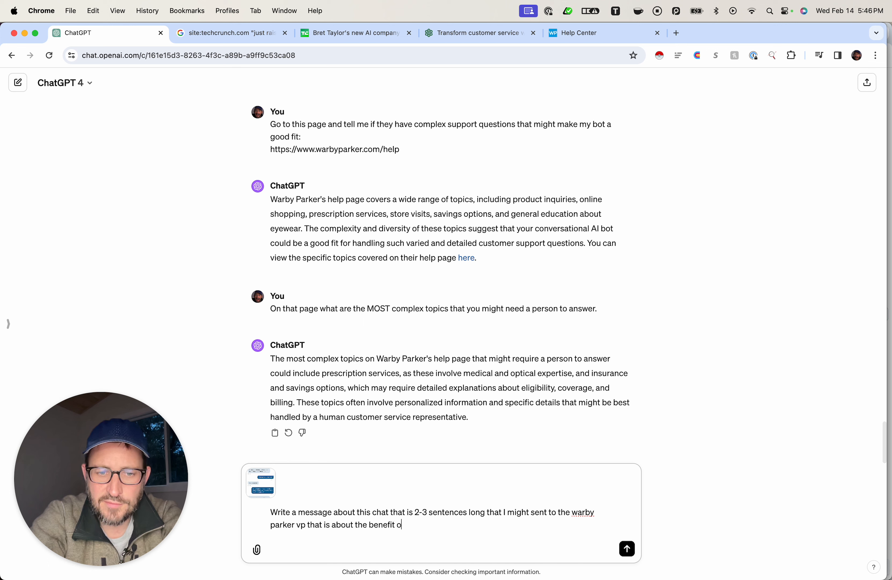
type("f AI vs. ph")
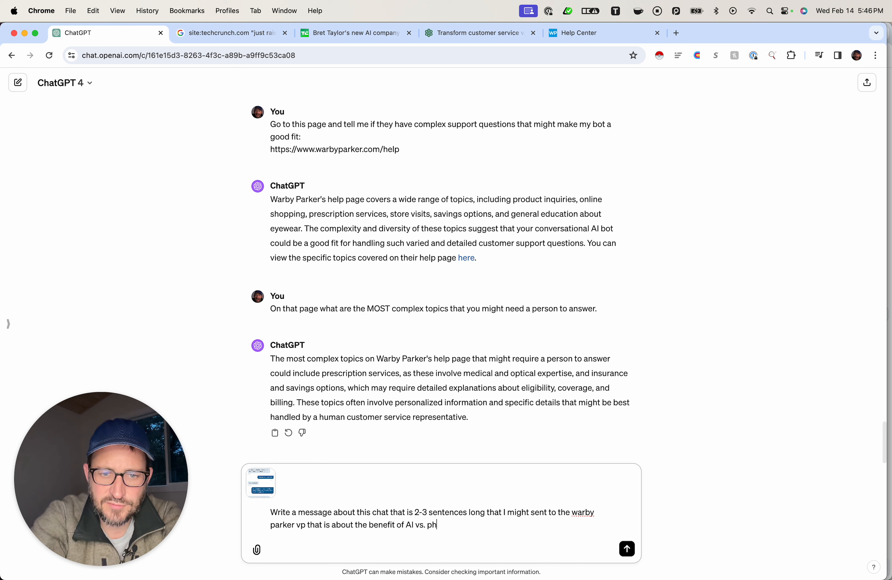
type("rase matching")
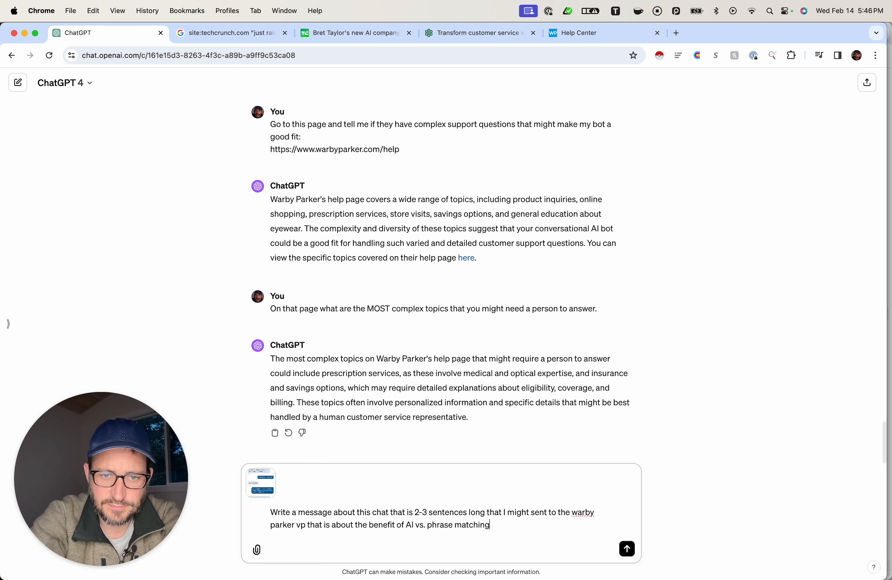
Finish the prompt with "Make it super short, informal, and like a hand written letter to a friend." and send it.
type(". Make it super sho")
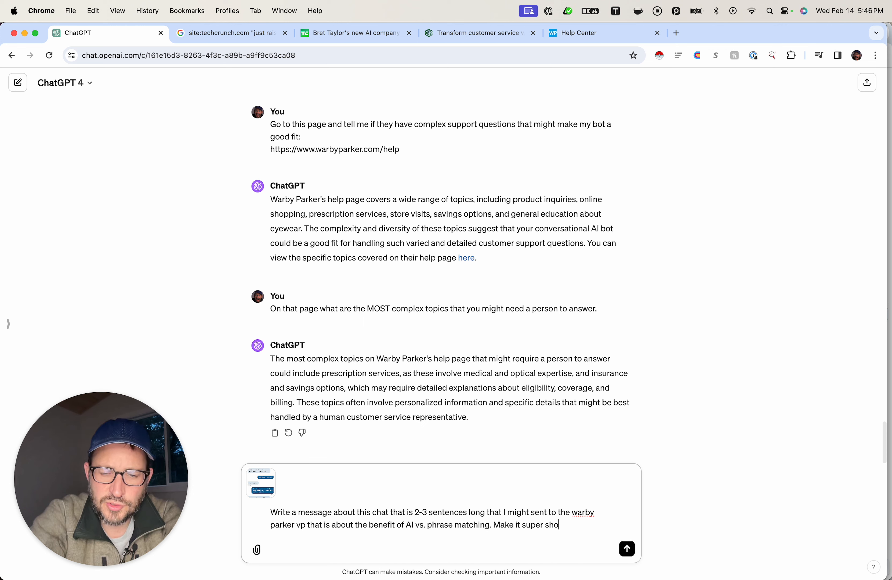
type("rt, informal,")
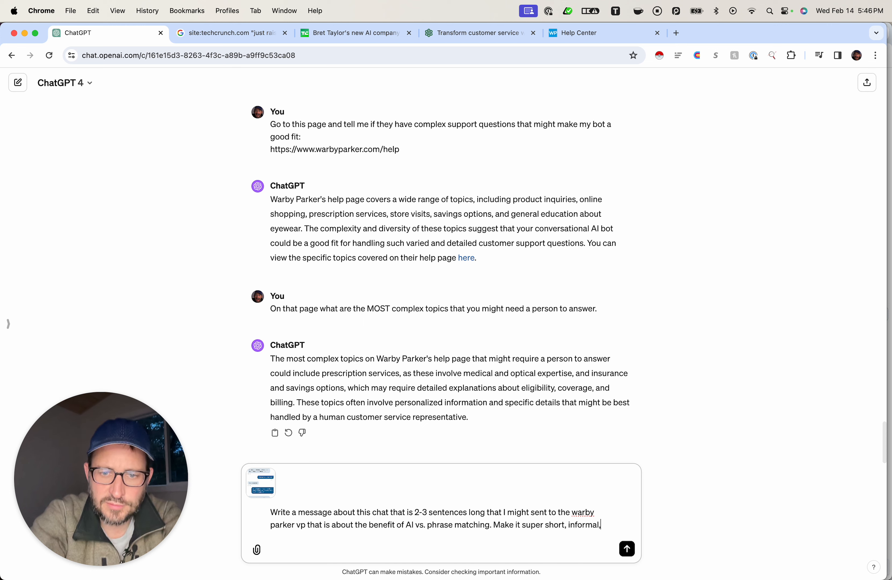
type(" an")
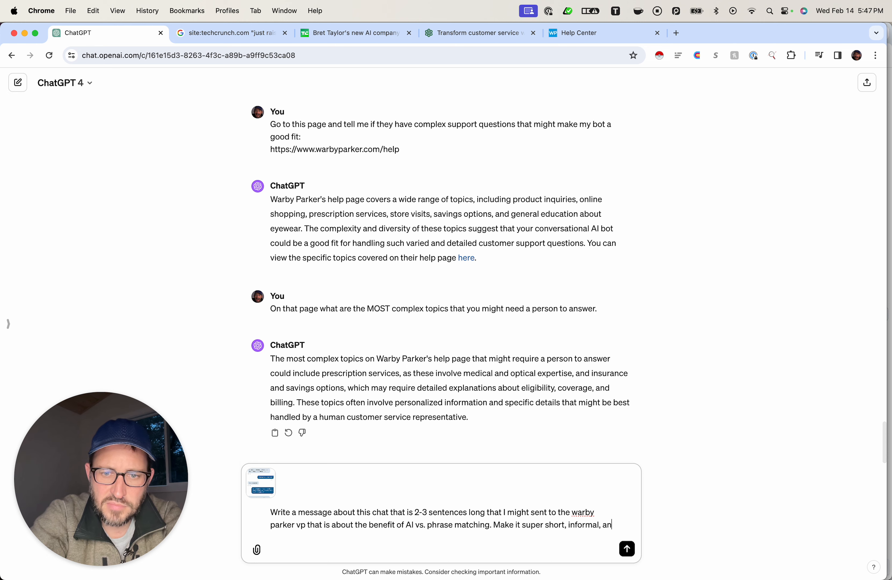
type("d like a hand writtne l")
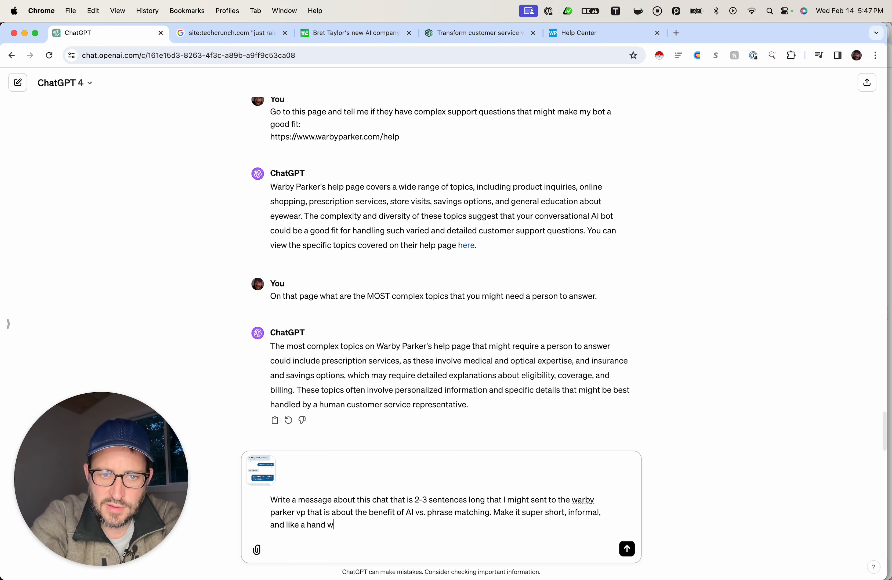
key("BackSpace")
key("BackSpace")
key("BackSpace")
key("BackSpace")
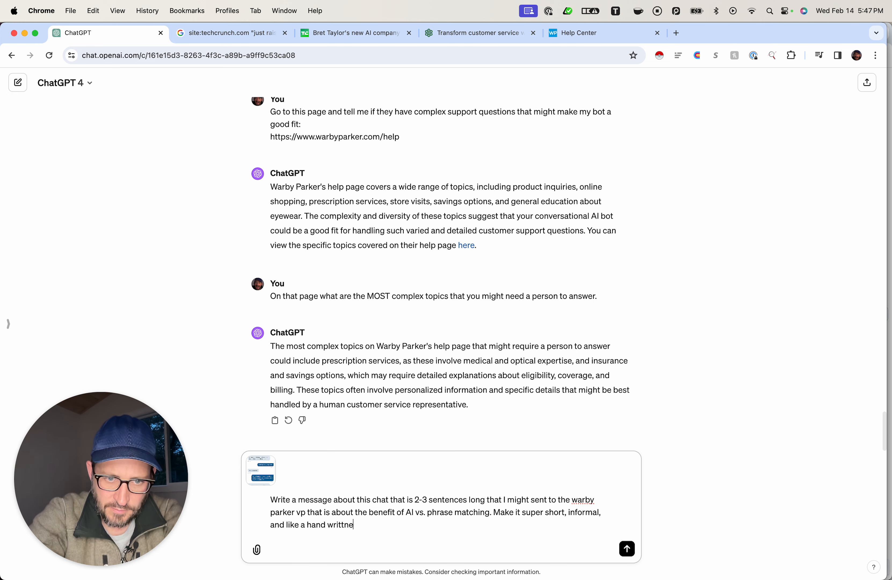
type("en letter to a ")
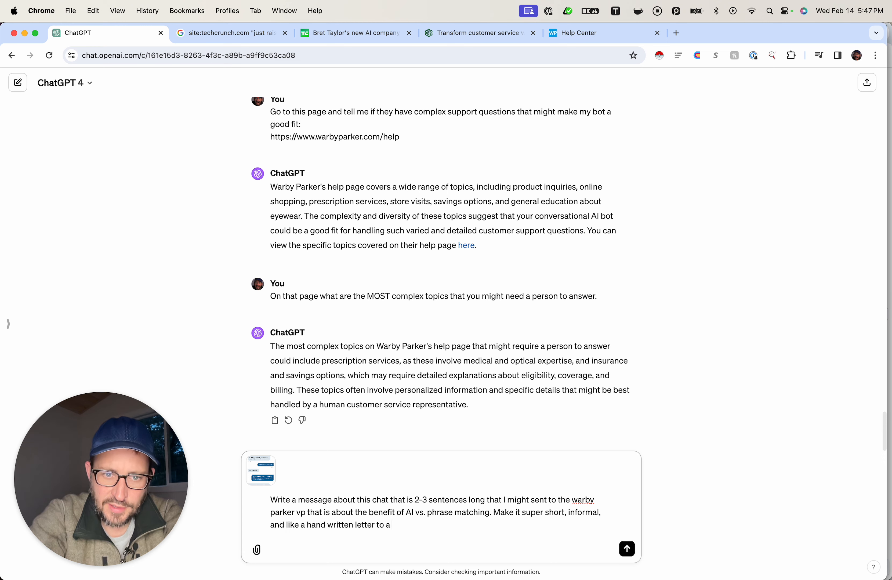
type("friend.")
key("Return")
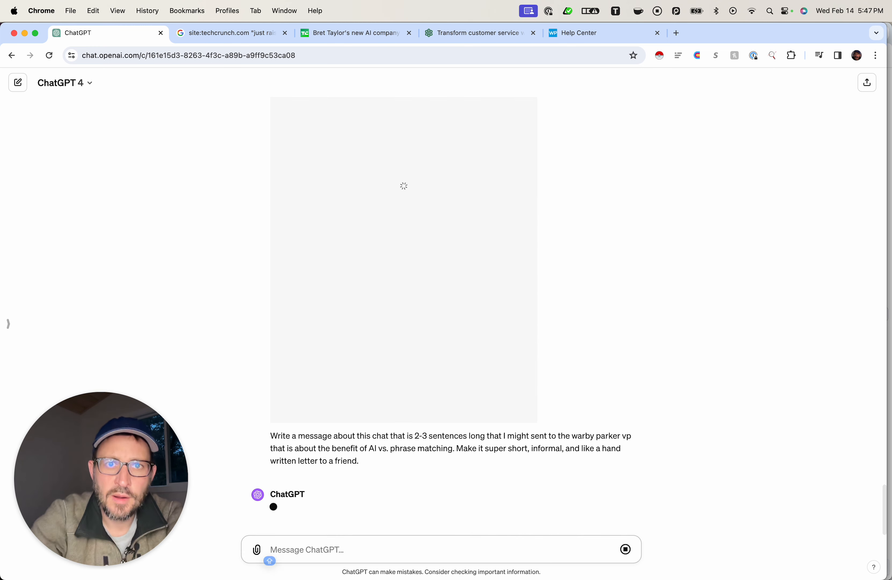
Reply in the Warby Parker support chat with "Oh okay, sorry to bother you, I just wanted to chat with AI for a bit. My bad.".
key("ctrl+shift+Tab")
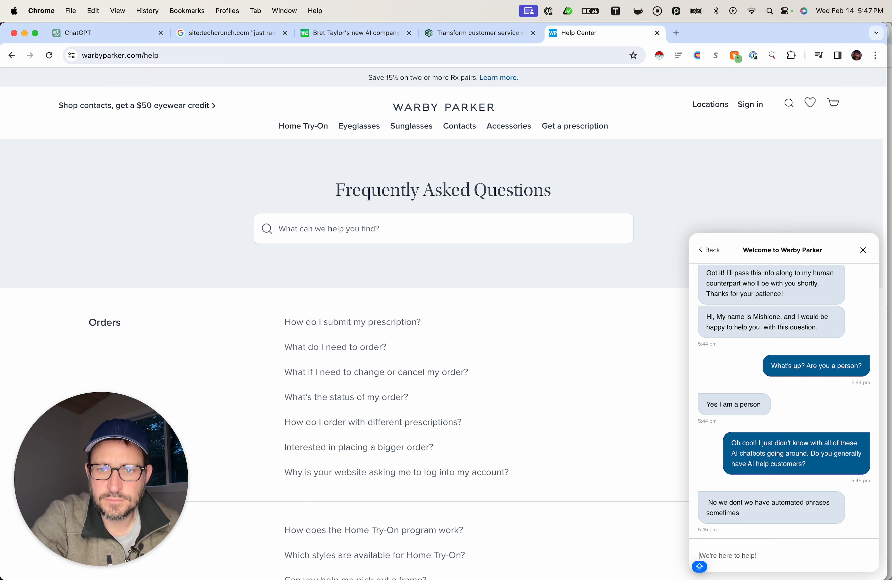
scroll(444, 301, "down", 7)
type("oh co")
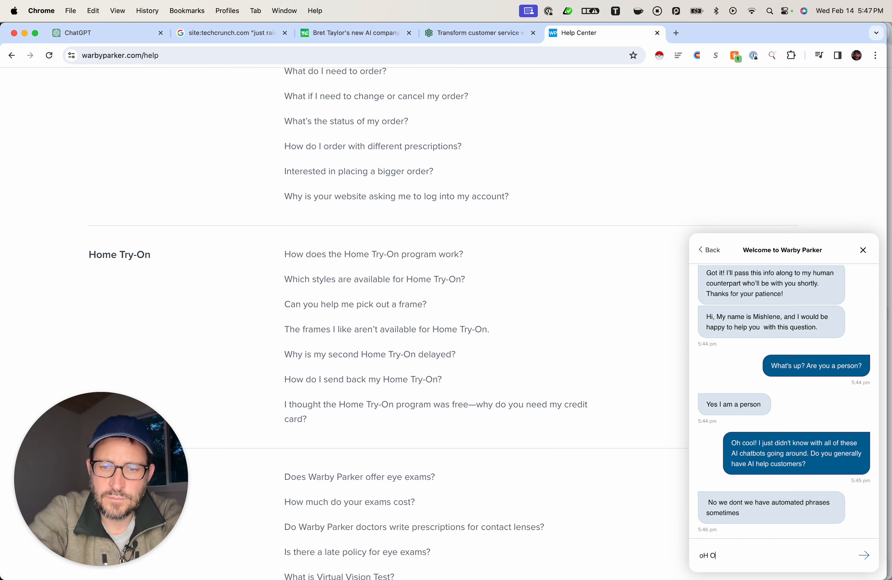
key("BackSpace")
key("BackSpace")
key("BackSpace")
key("BackSpace")
key("BackSpace")
type("Oh okay, so")
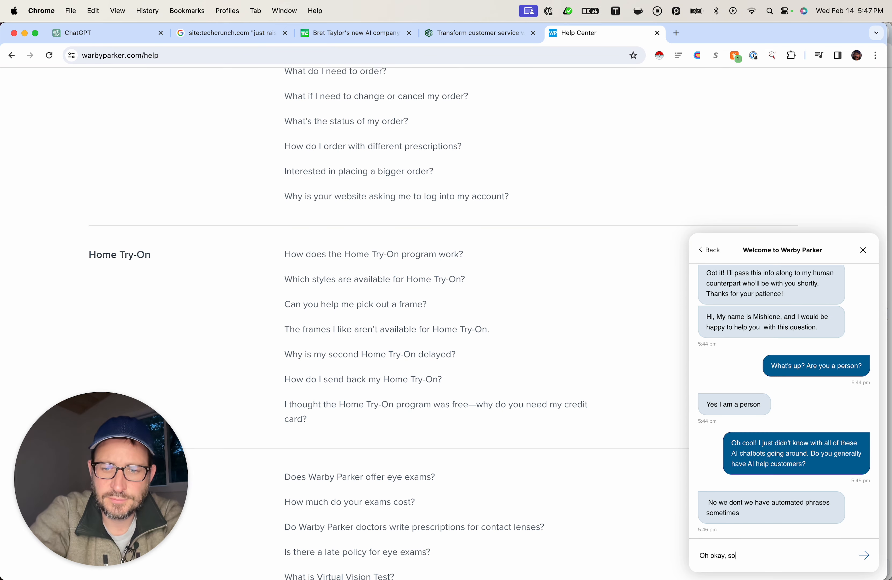
type("rry to bother you, I")
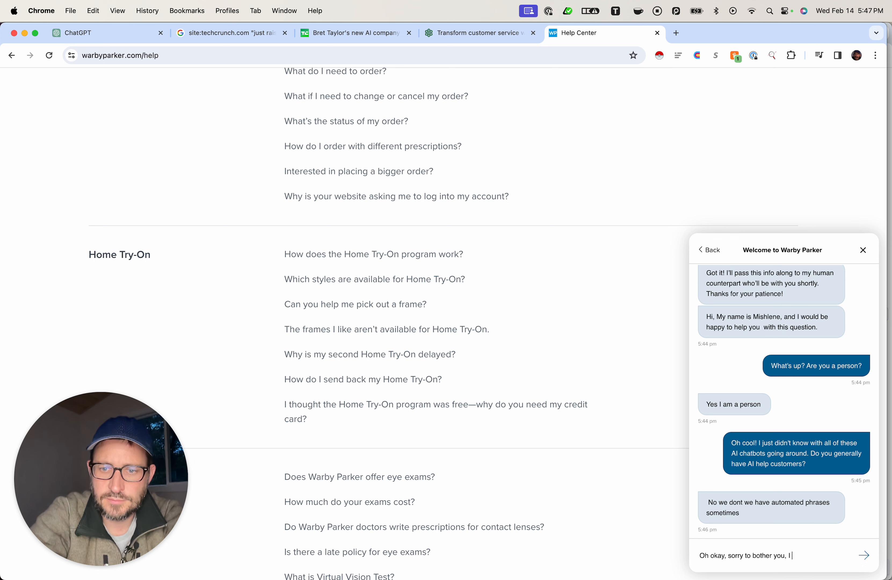
type(" just wanted to chat with AI for a")
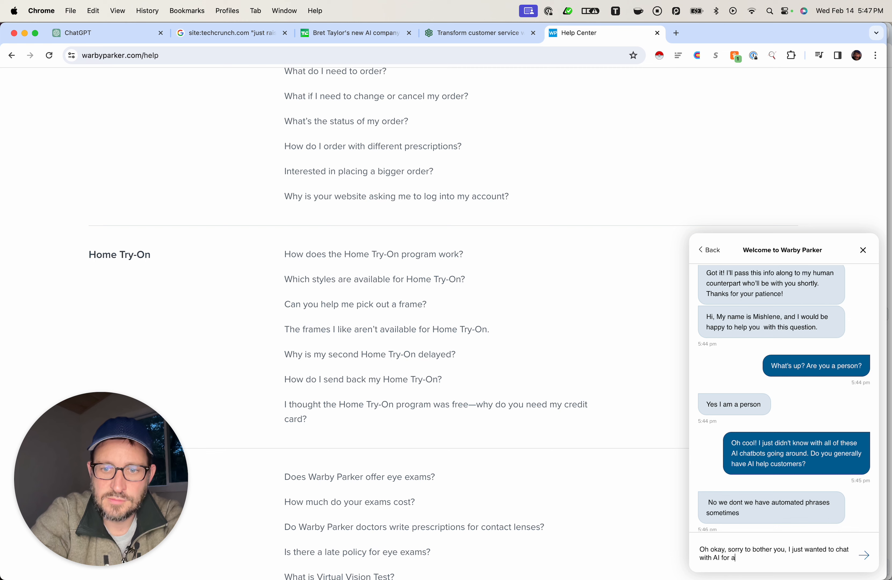
type(" bit. My bad.")
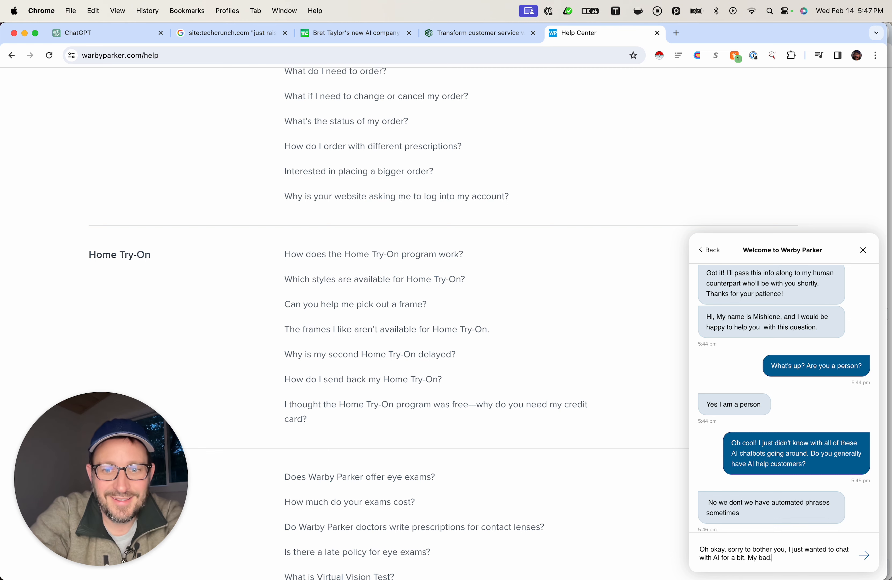
key("Return")
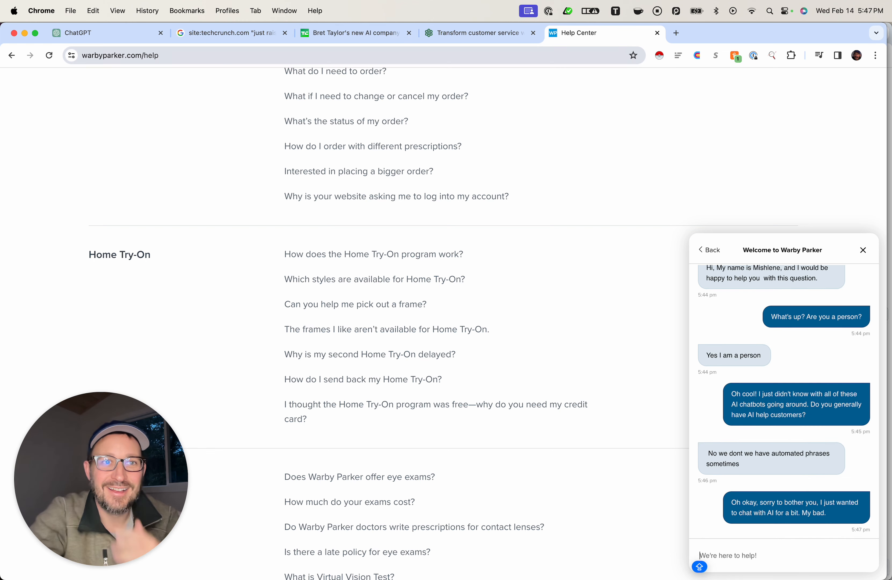
Return to ChatGPT and dictate a prompt asking for complex Warby Parker customer questions that a large language model could answer but phrase matching can't.
key("super+1")
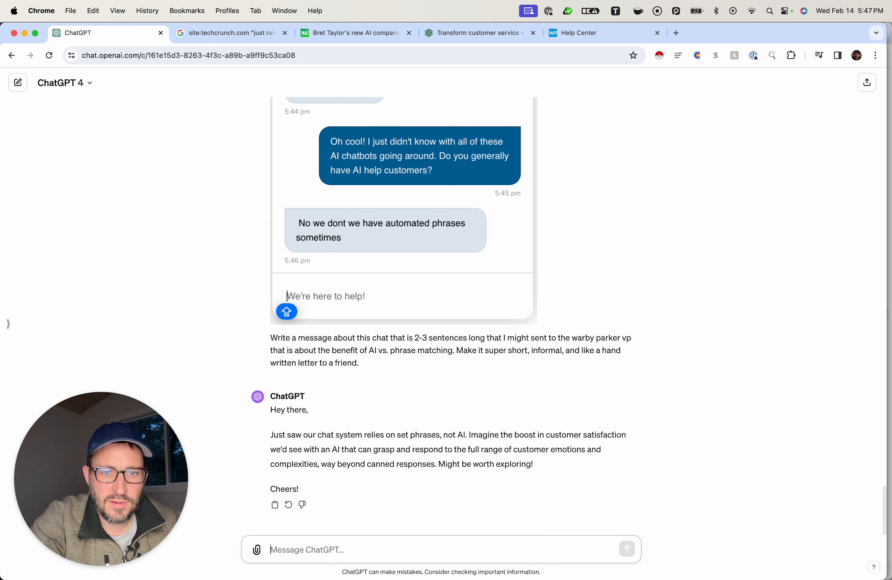
scroll(434, 514, "up", 3)
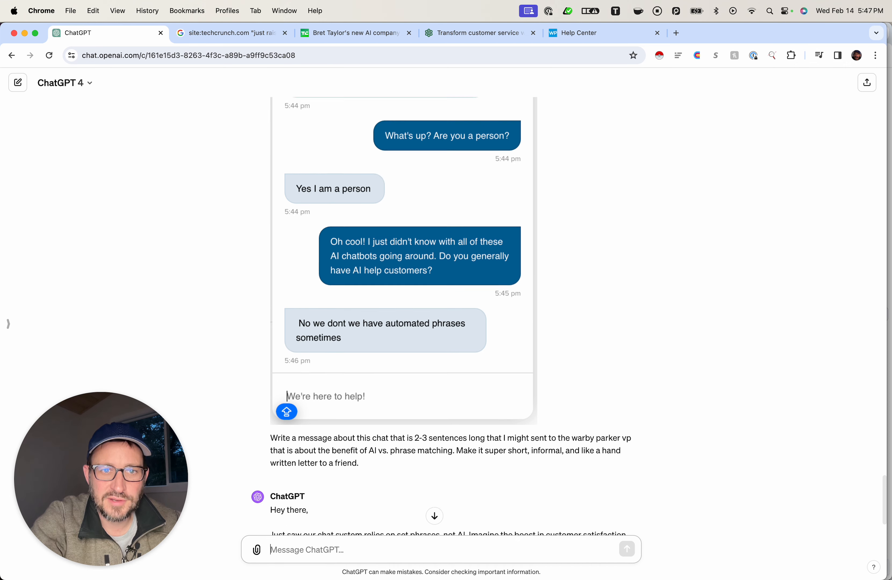
scroll(434, 514, "down", 3)
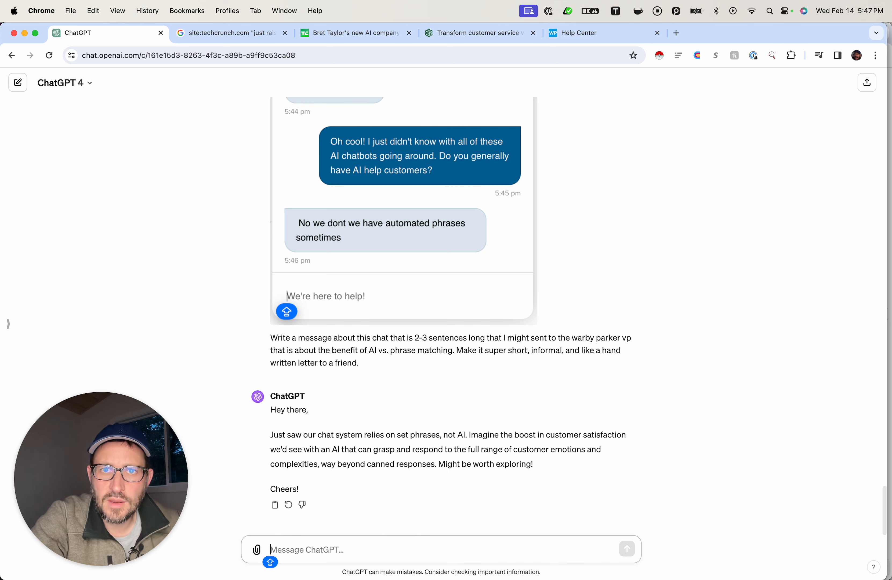
key("alt+space")
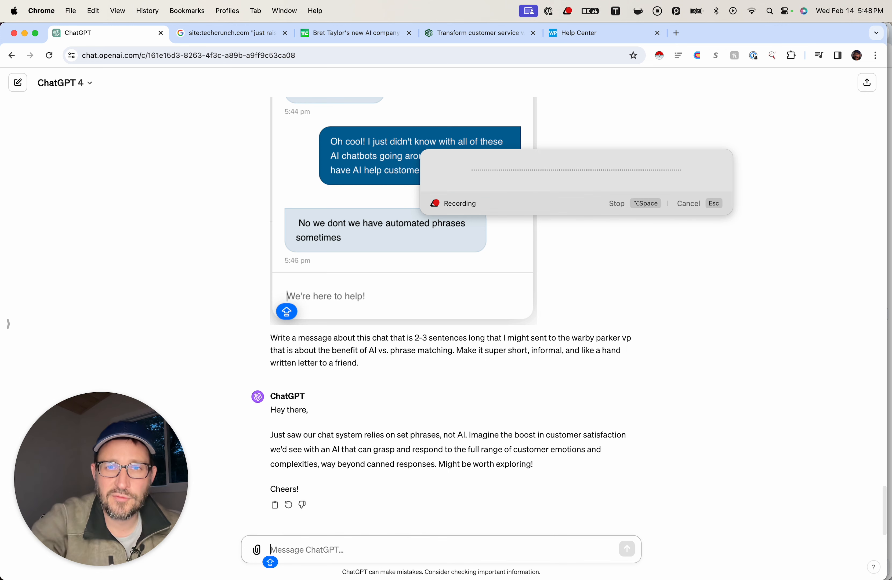
left_click(566, 10)
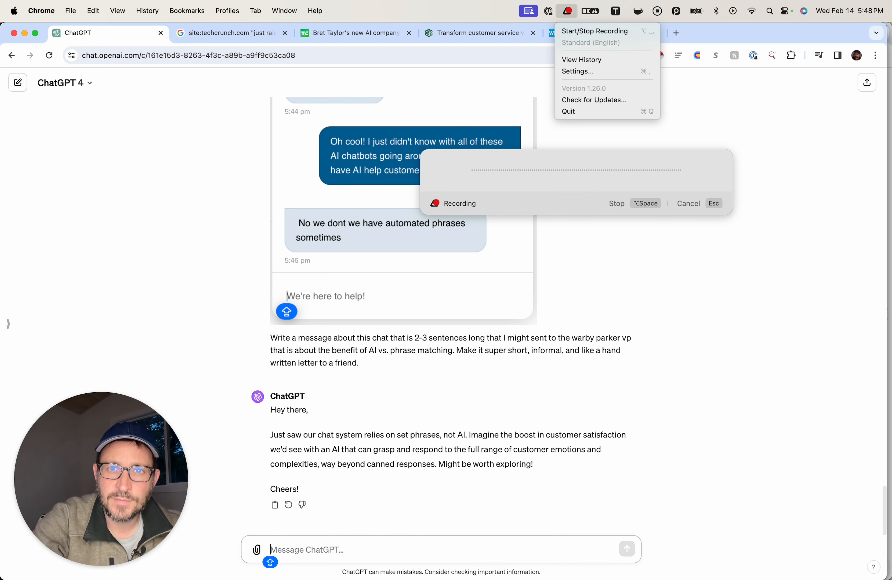
left_click(594, 31)
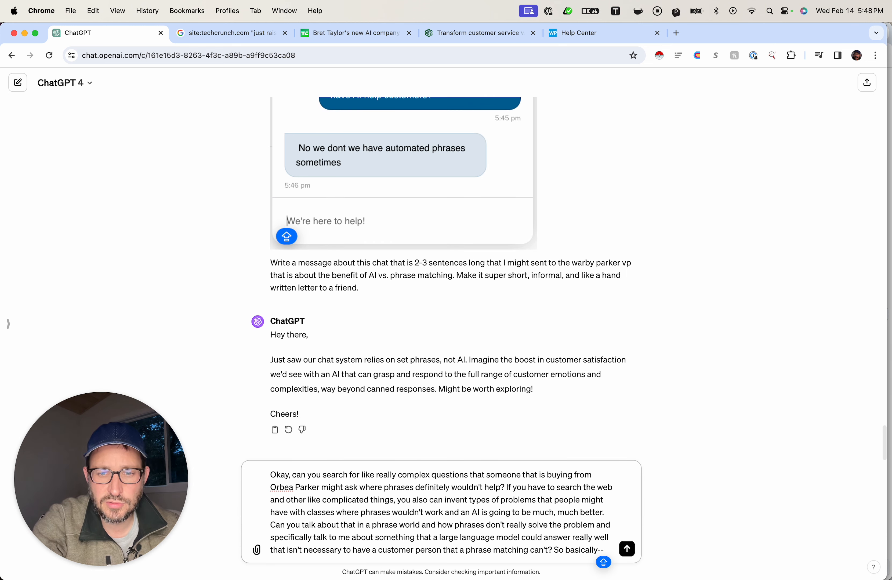
Remove the trailing "So basically--" from the dictated ChatGPT prompt and send it.
key("BackSpace")
key("BackSpace")
key("BackSpace")
key("BackSpace")
key("BackSpace")
key("BackSpace")
key("BackSpace")
key("BackSpace")
key("BackSpace")
key("BackSpace")
key("BackSpace")
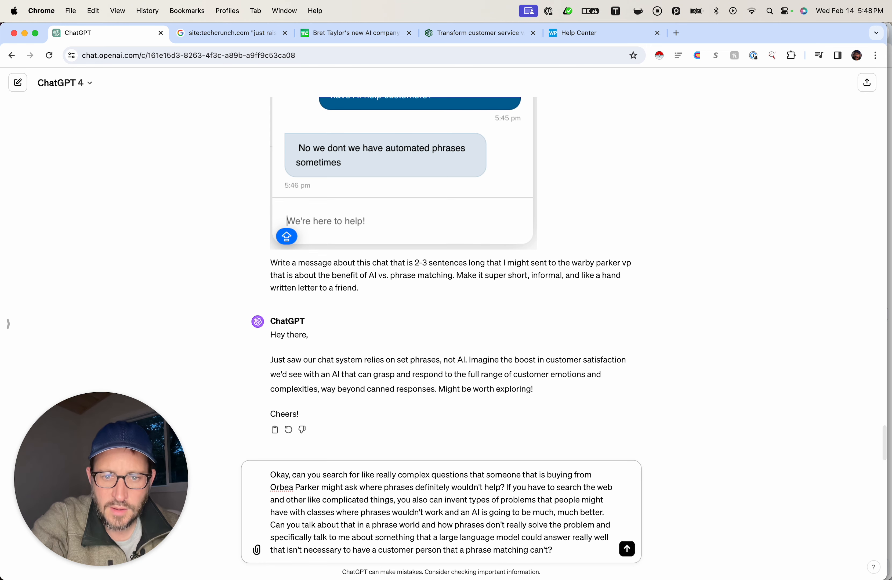
key("Return")
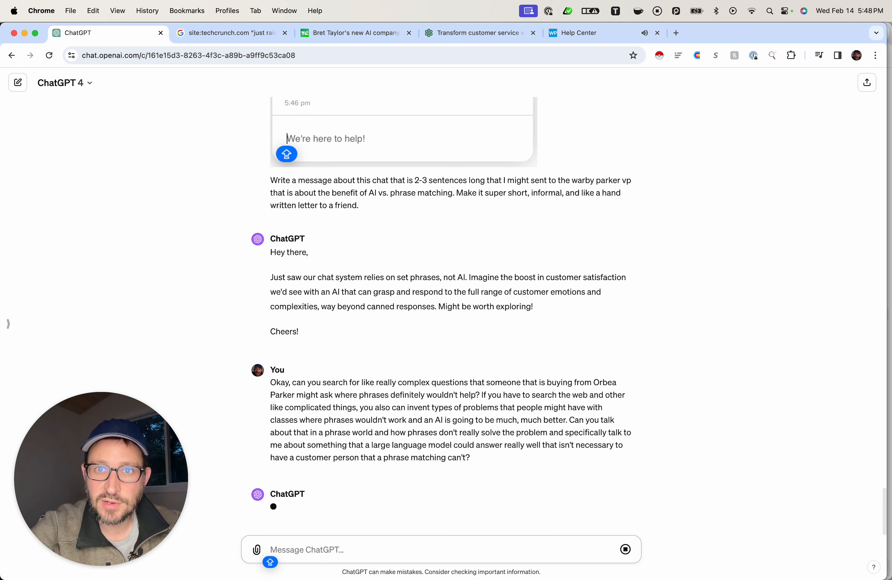
Reply in the Warby Parker chat with "Oh I don't know, I didn't know a person would answer. I was kinda shocked.".
left_click(580, 33)
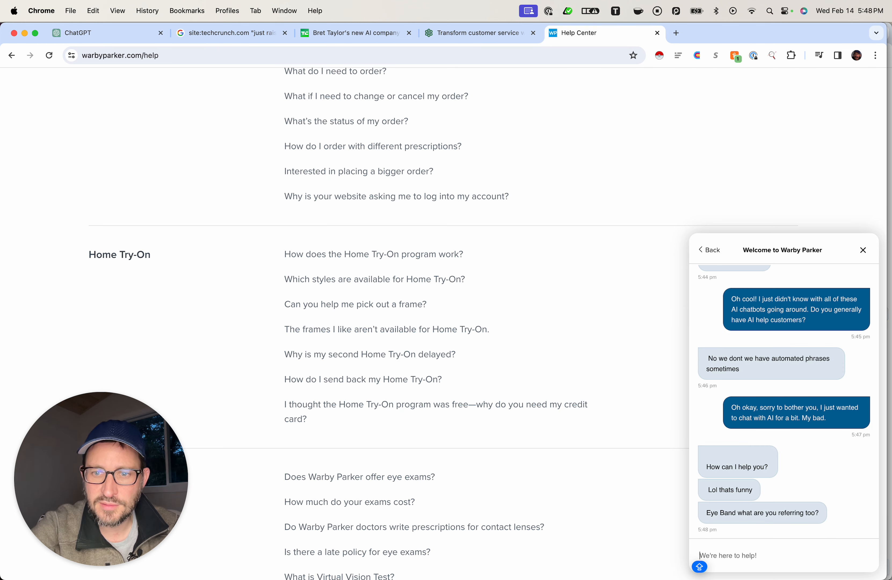
type("o")
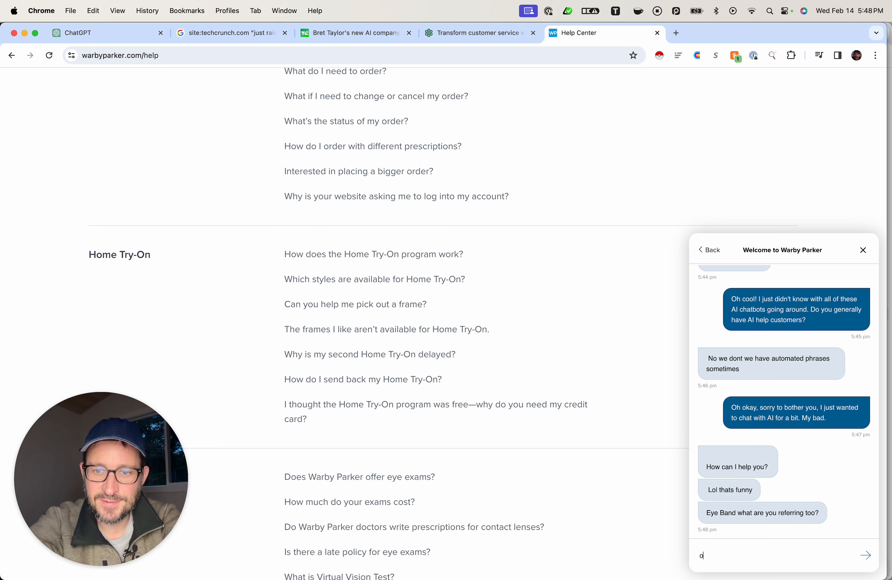
key("BackSpace")
type("o")
key("Caps_Lock")
type("H")
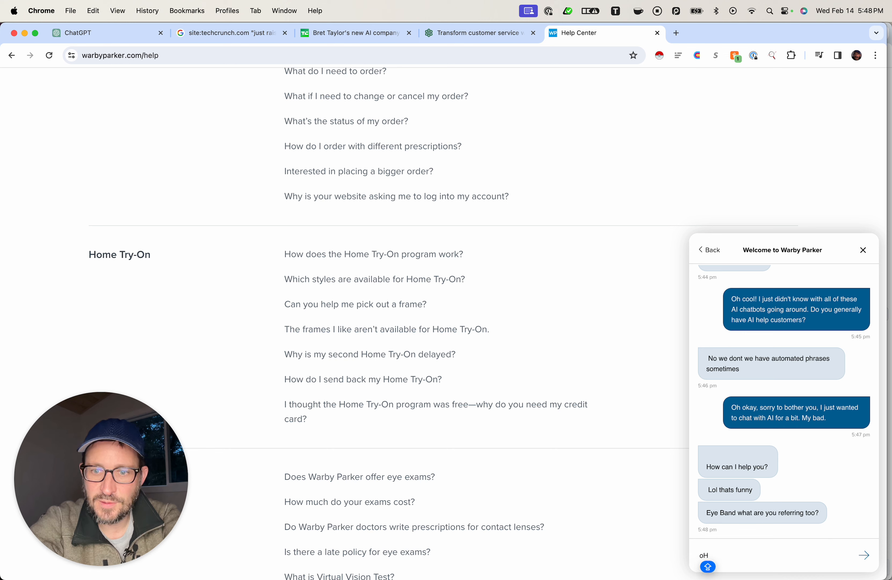
key("BackSpace")
key("BackSpace")
key("Caps_Lock")
type("Oh I don't")
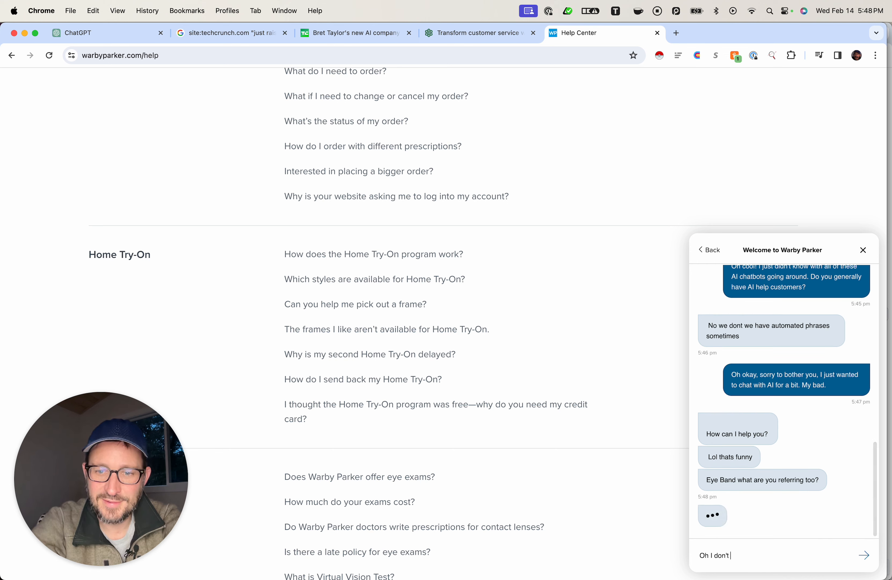
type(" know, I didn't k")
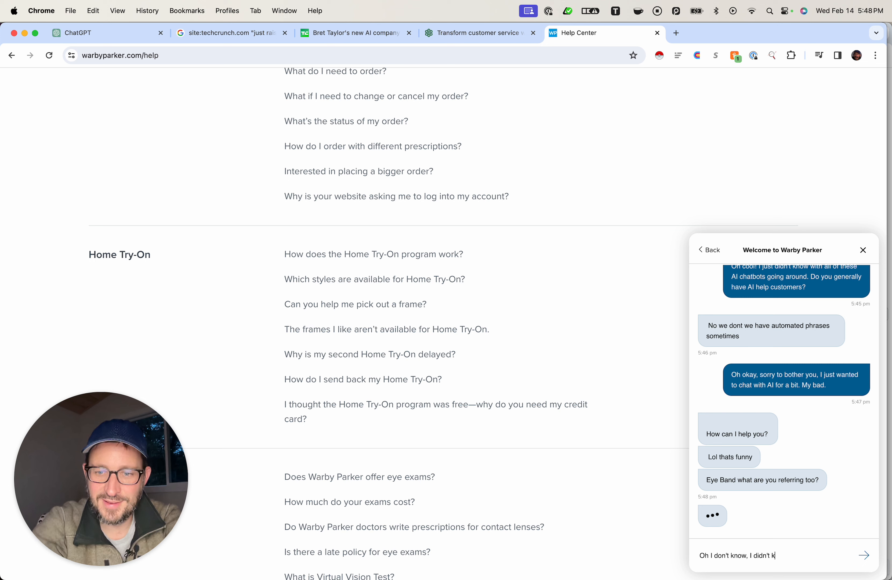
type("now a person would")
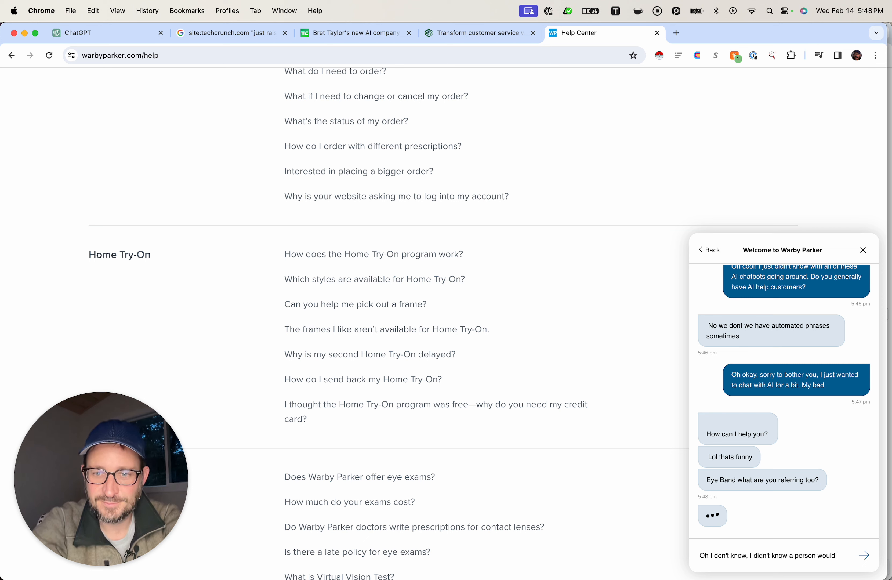
type(" answer. I was ki")
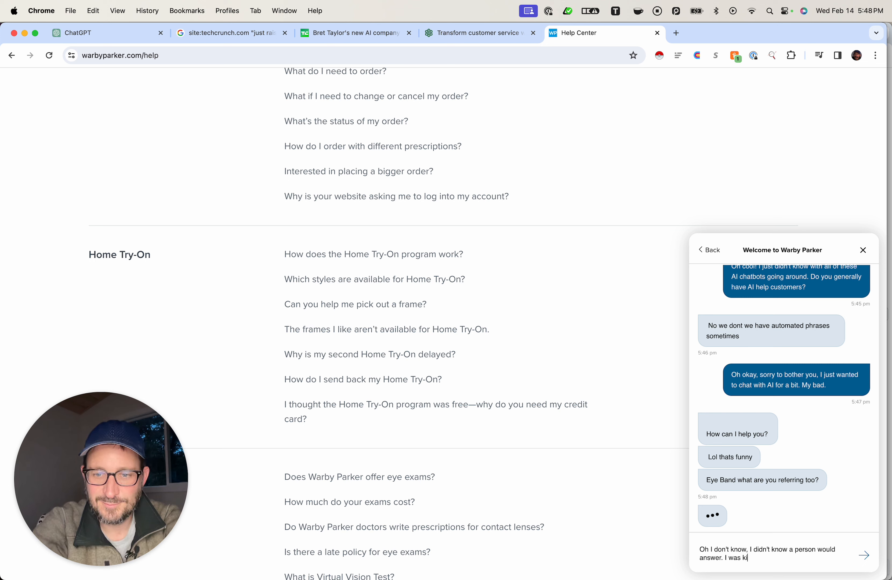
type("nda shocked.")
key("Return")
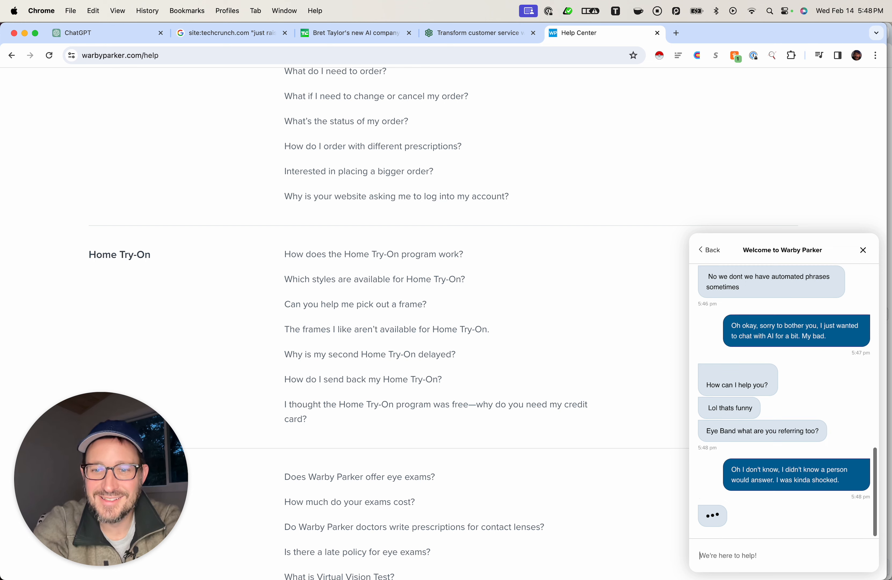
Send the follow-up message "You came on so fast." to the Warby Parker agent.
type("You d")
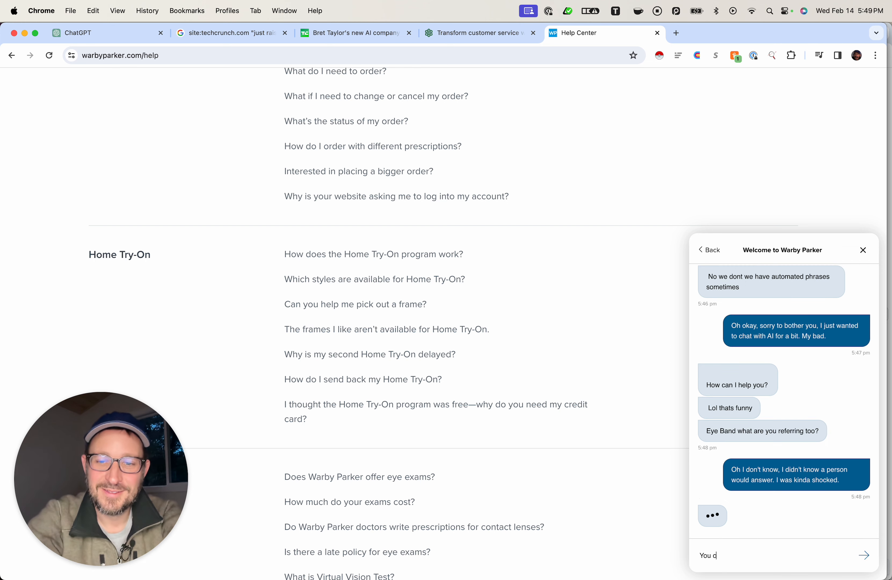
key("BackSpace")
type("came on so fast.")
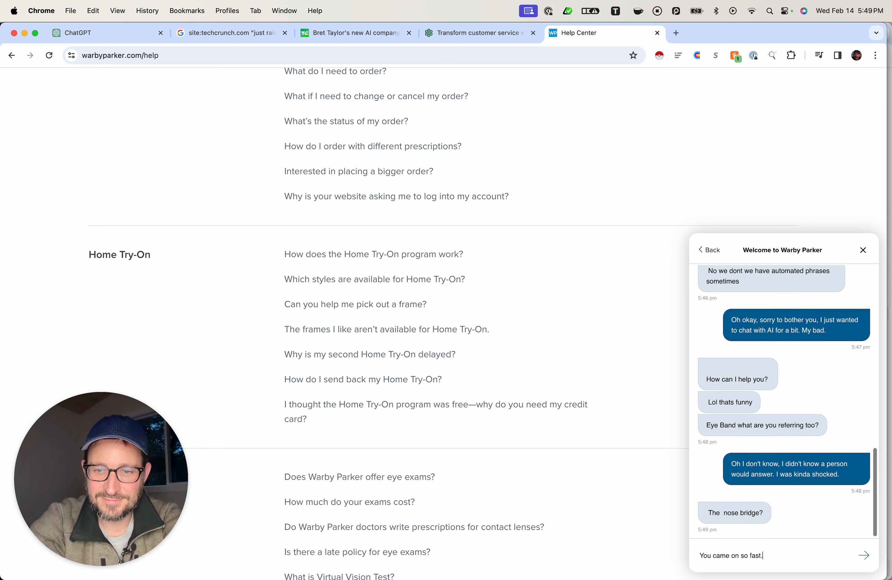
key("Return")
Answer the agent's question with "Yea the nose brige." in the support chat.
type("Omg")
key("BackSpace")
key("BackSpace")
key("BackSpace")
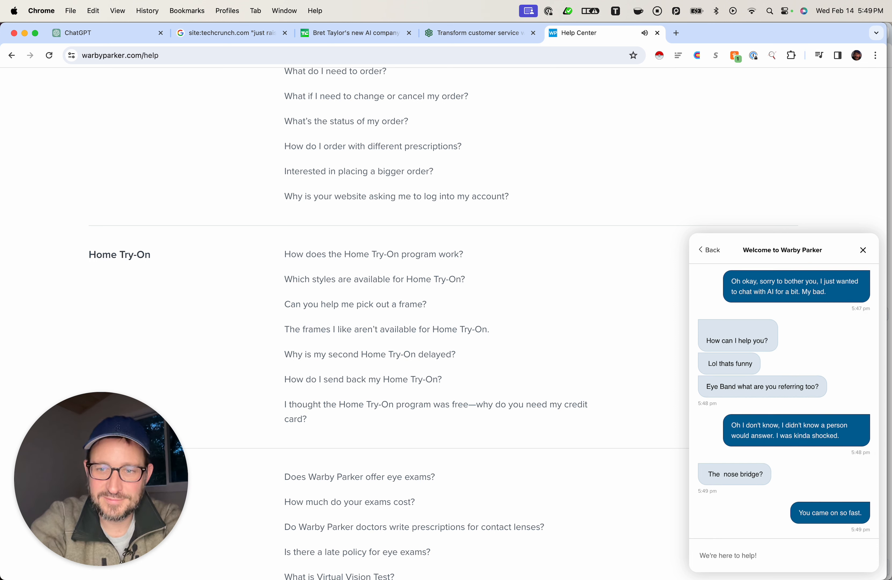
type("Yea the nose brige.")
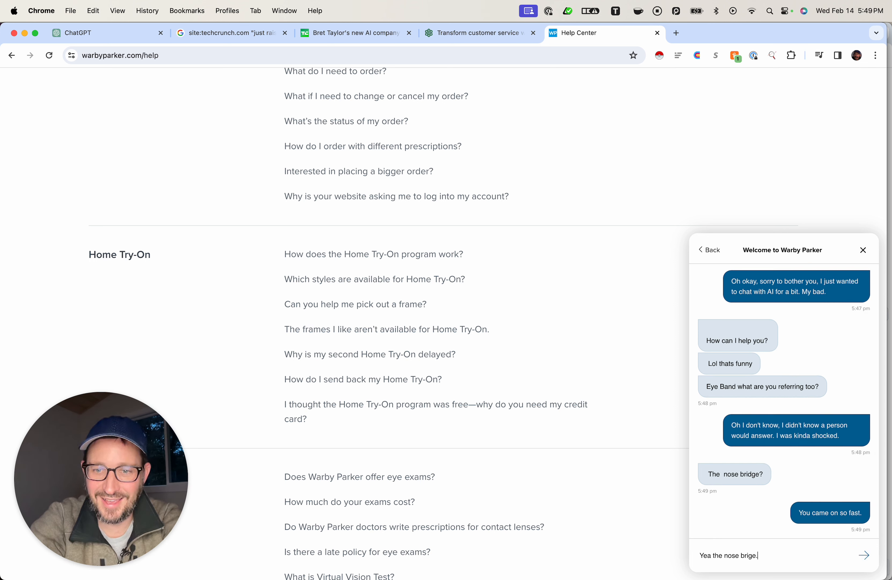
key("Return")
Dictate and send a ChatGPT prompt for a left- and right-aligned chat where phrase matching frustrates a customer over a complex glasses or payment issue.
left_click(476, 32)
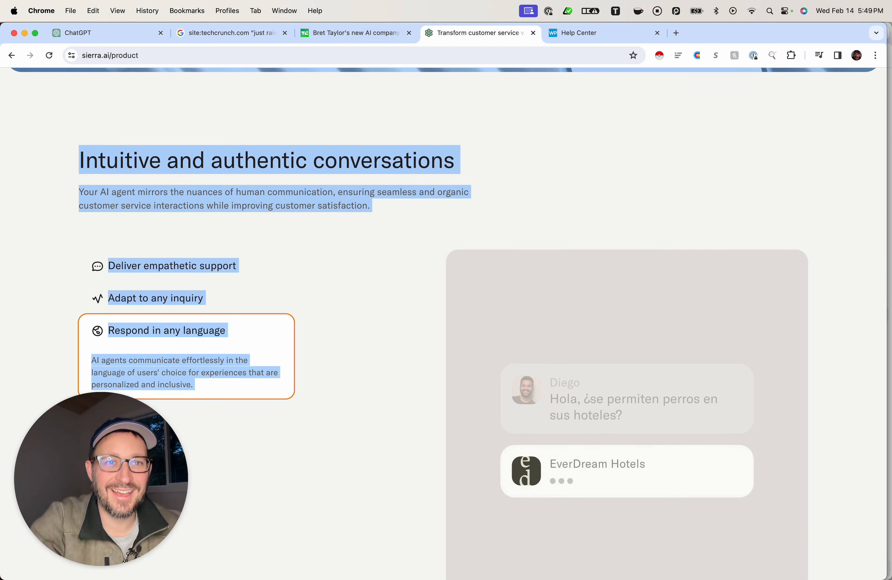
left_click(231, 32)
left_click(107, 33)
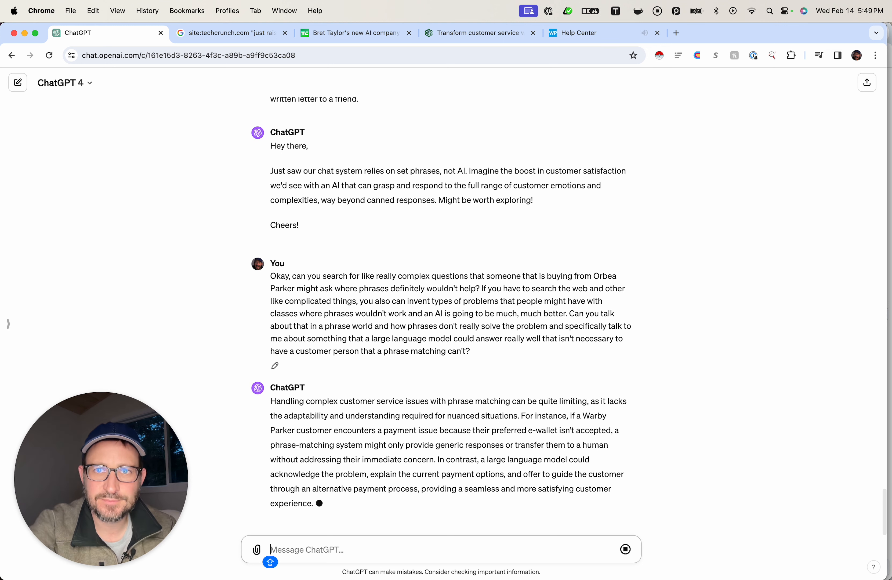
left_click(567, 11)
left_click(595, 31)
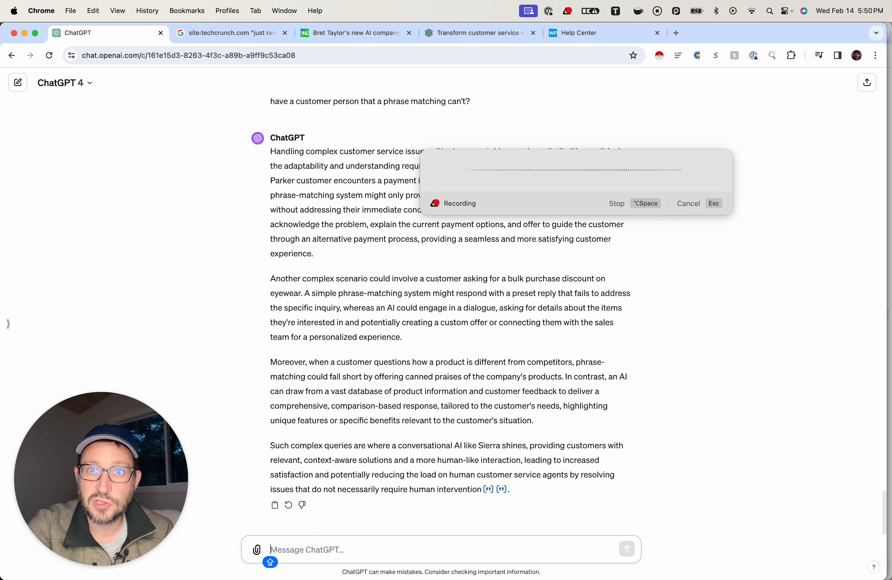
left_click(567, 11)
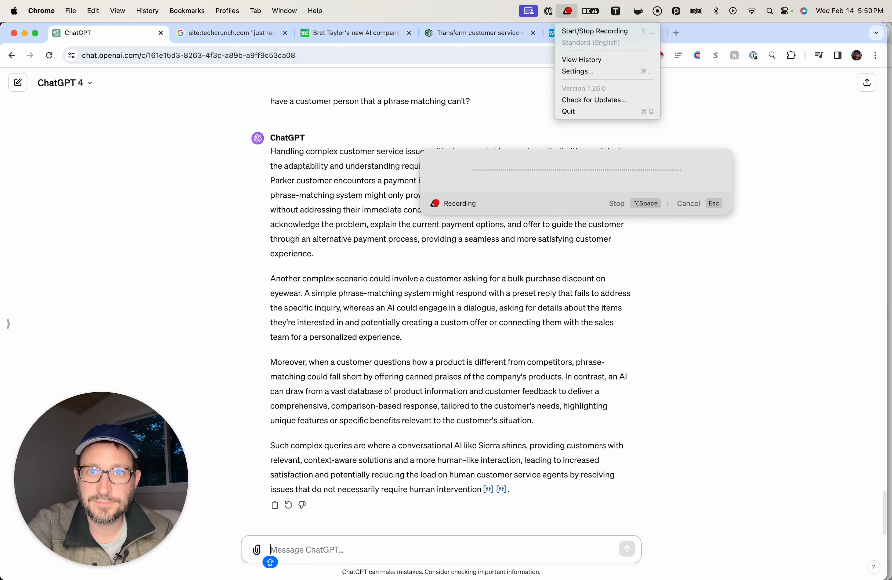
key("alt+space")
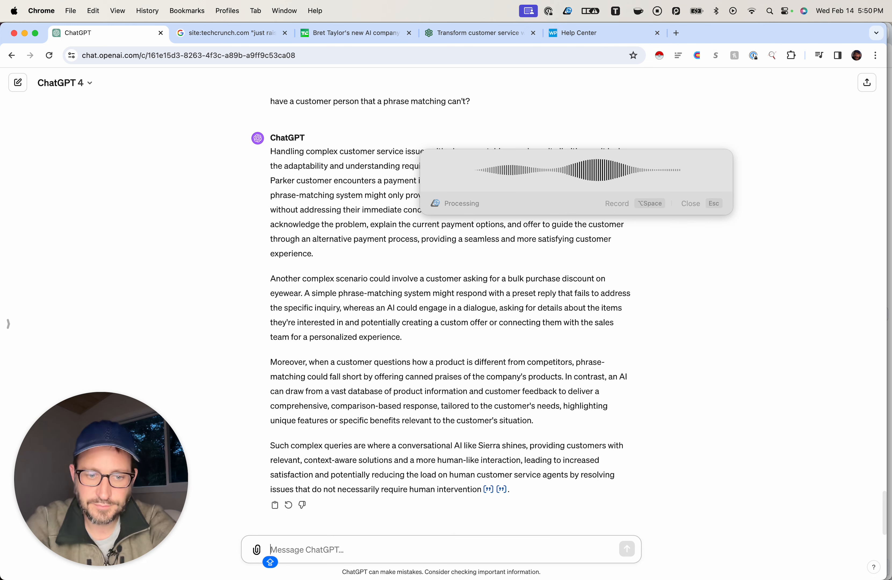
scroll(447, 264, "down", 3)
left_click(627, 548)
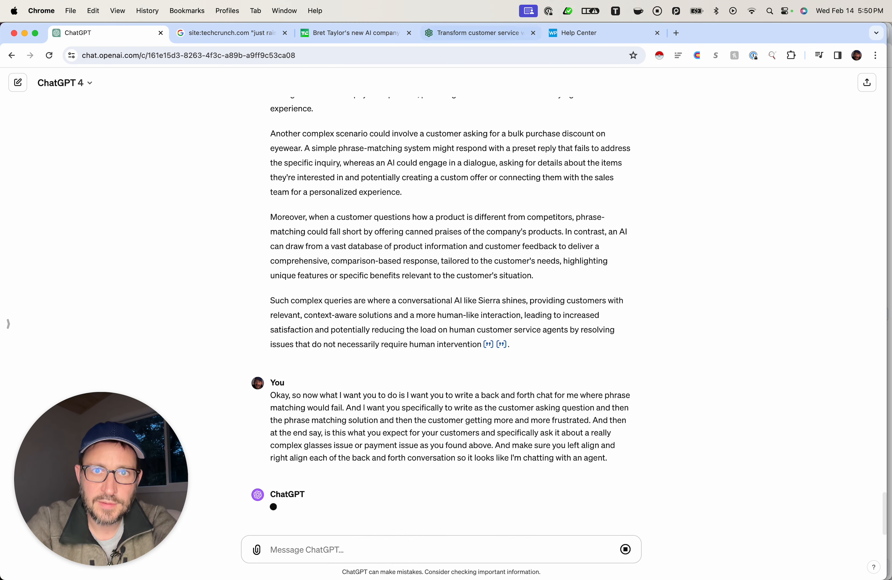
Return to the Warby Parker support chat and begin a reply with "Ohhh no actually I am not a customer.".
key("ctrl+shift+Tab")
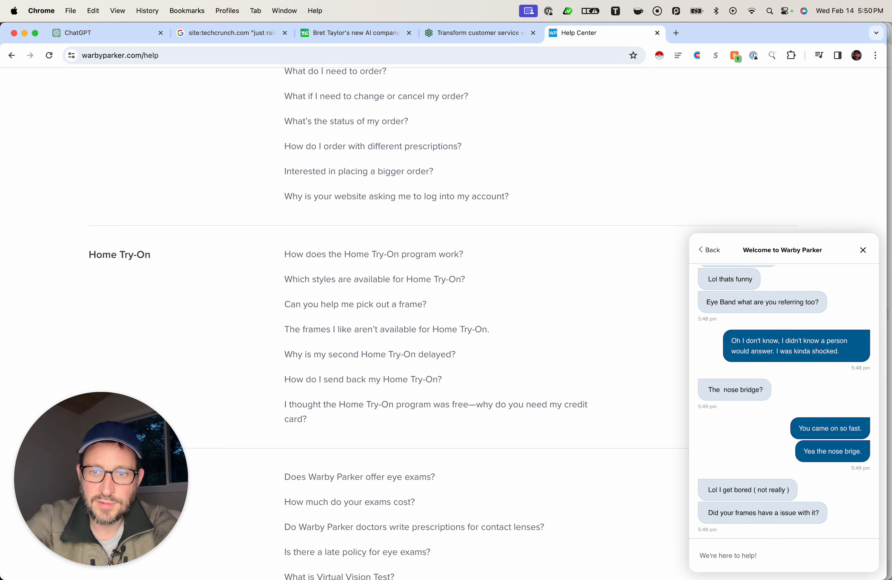
type("oHHH")
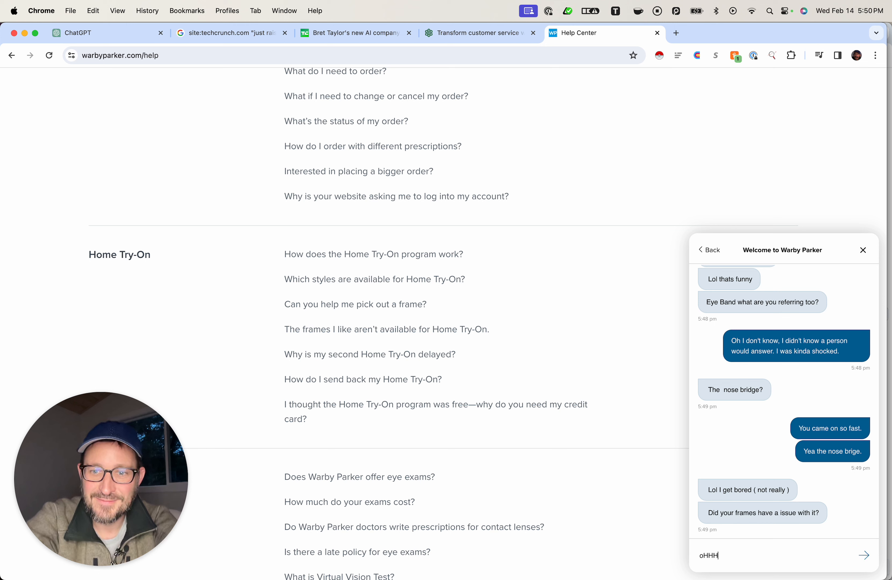
key("super+a")
type("Ohhh no af")
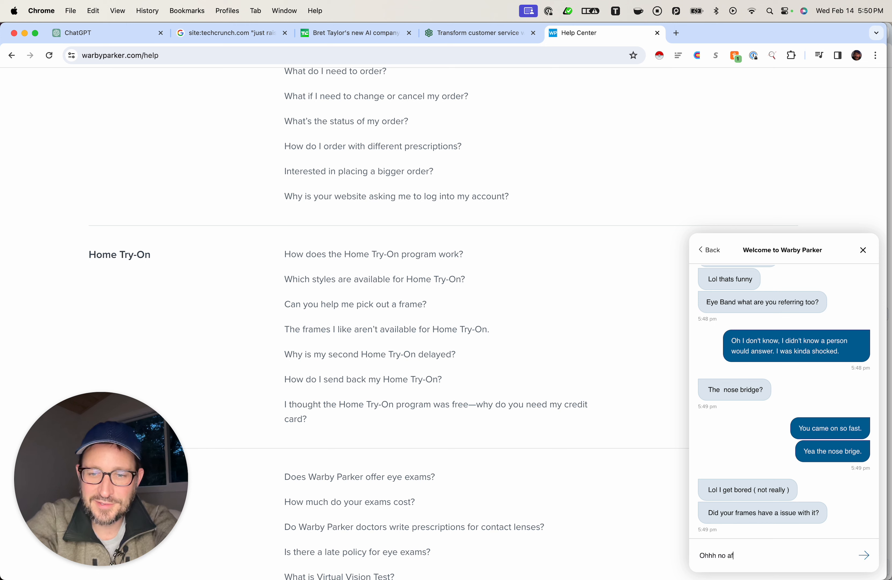
key("BackSpace")
type("ctually ")
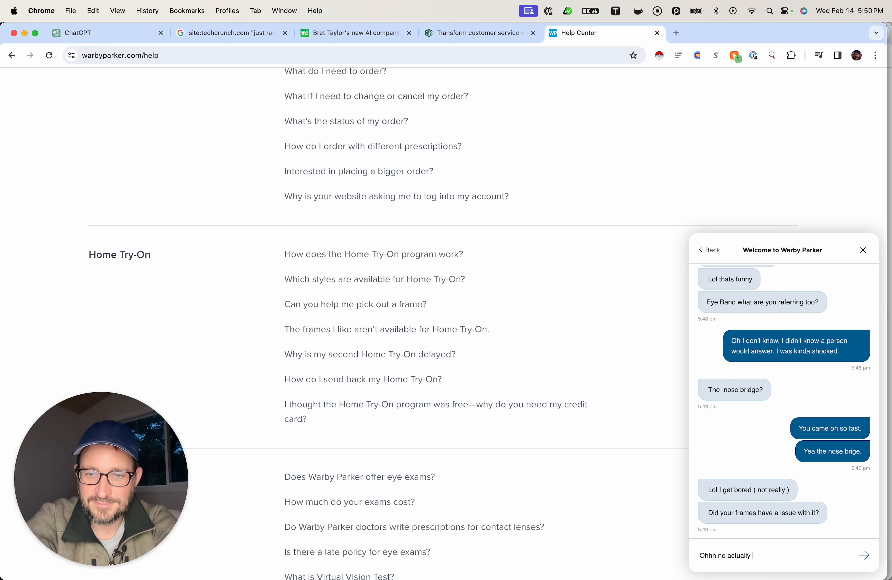
type("I am not a customer. ")
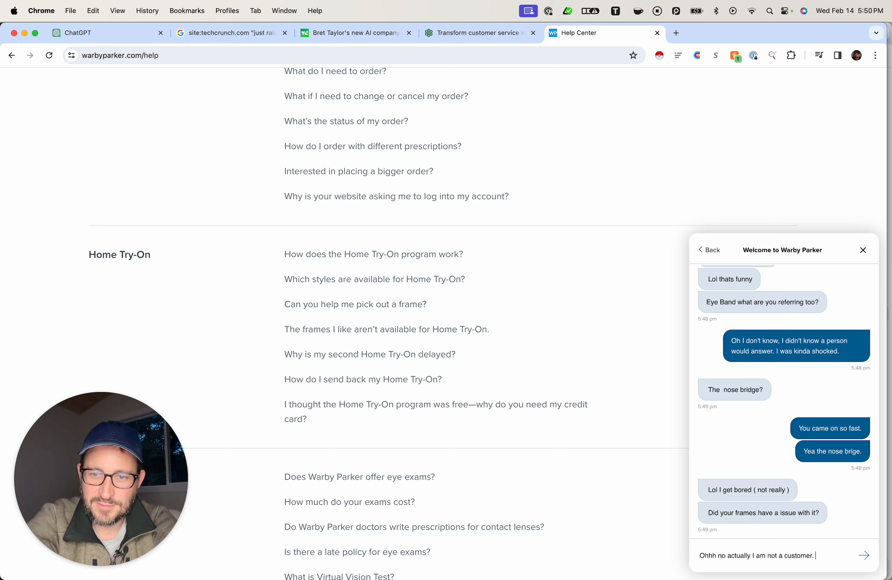
Finish the reply with "I am making a YouTube video about AI chatbots and wanted to see if you had them here at Warby." and send it.
type("I am making a")
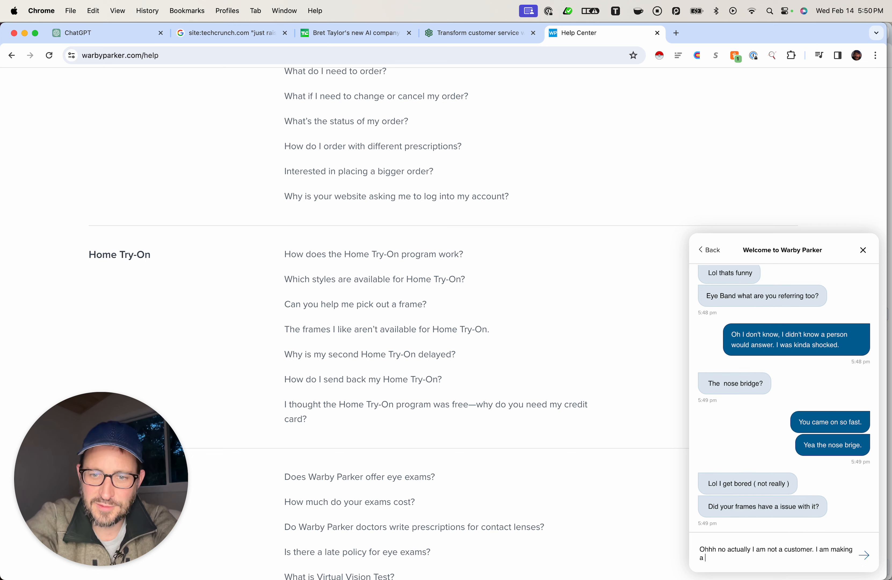
type(" YouTube video ")
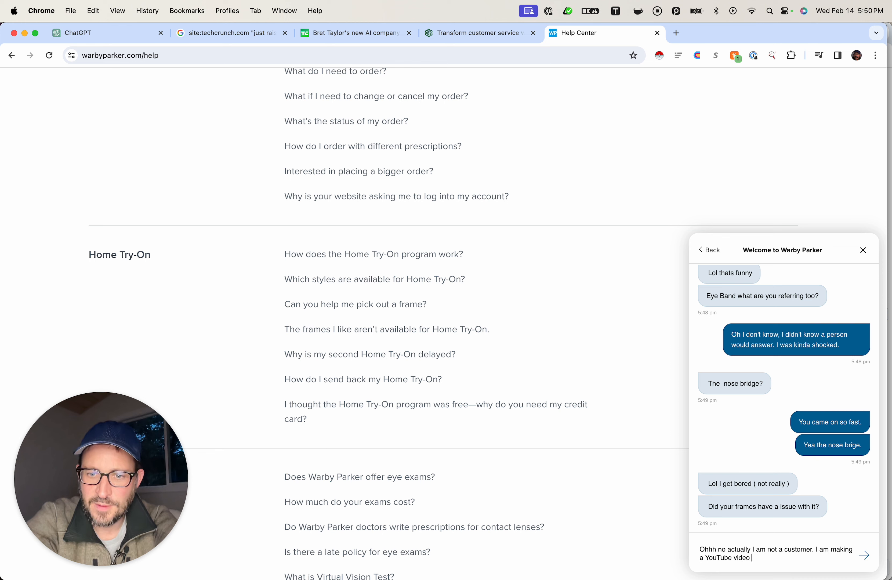
type("about AI chatbo")
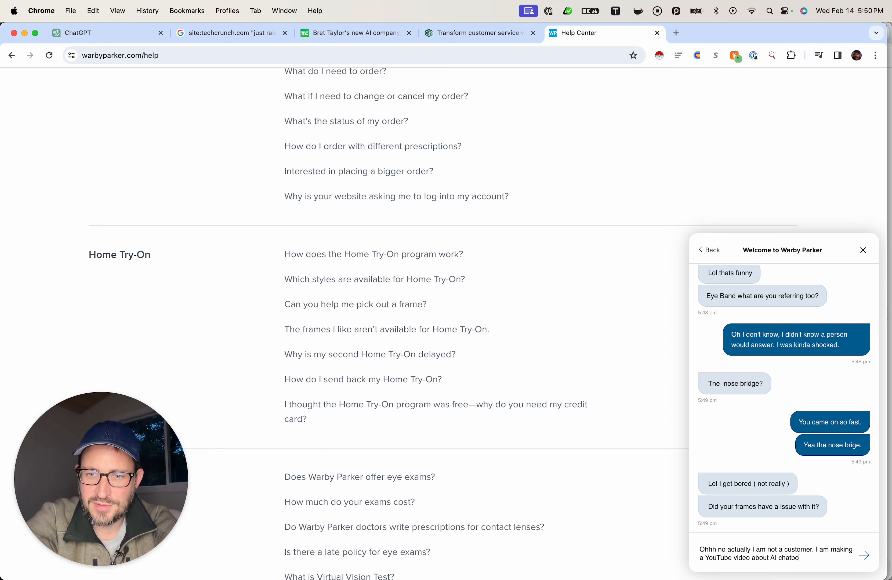
type("ts and wanted to se")
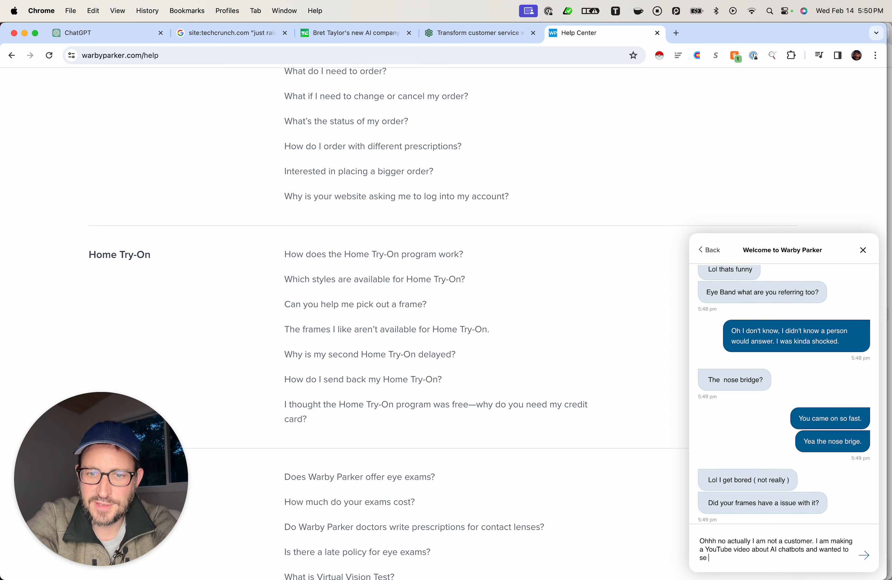
type("e if")
key("BackSpace")
key("BackSpace")
key("BackSpace")
type("e if you had ")
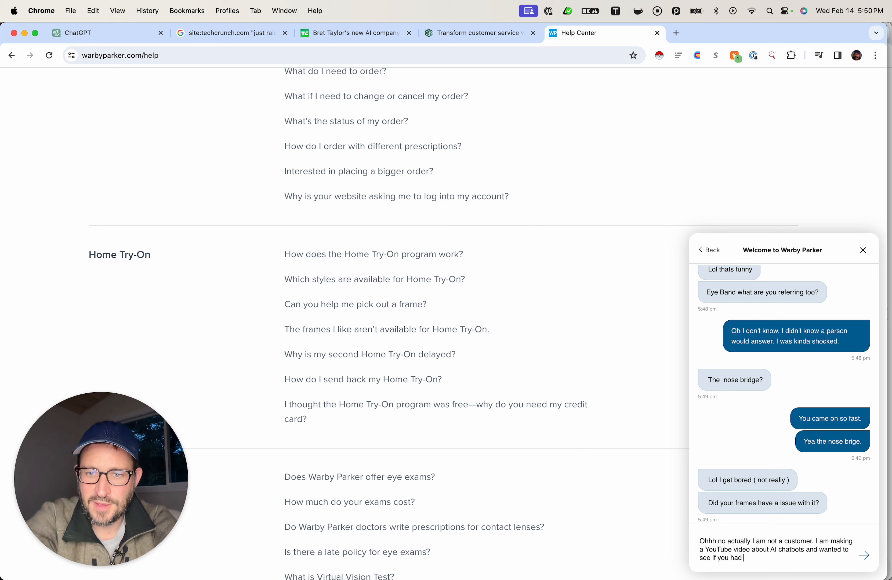
type("them here at Warby.")
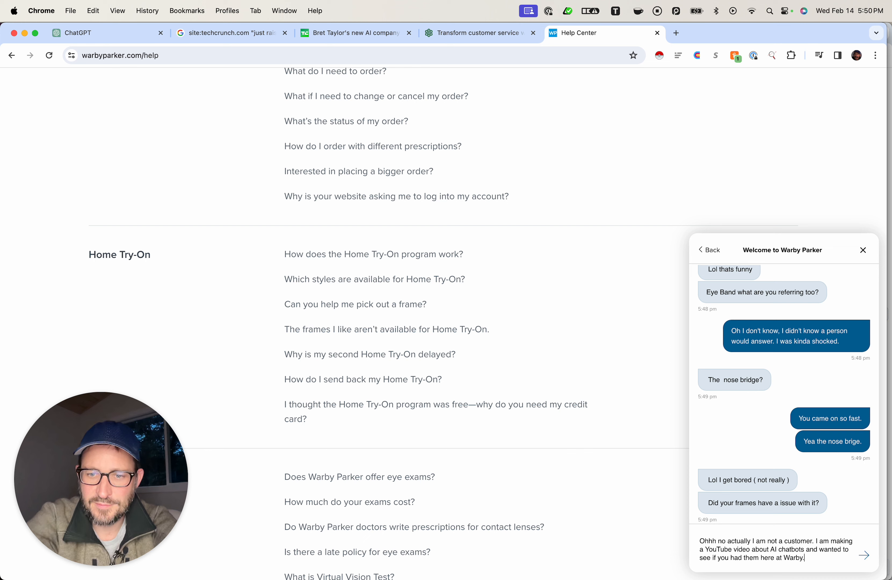
key("Return")
Send the follow-up message "But you're like REALLY MUCH MORE HELPFUL than AI!" to the Warby Parker agent.
type("But you'r")
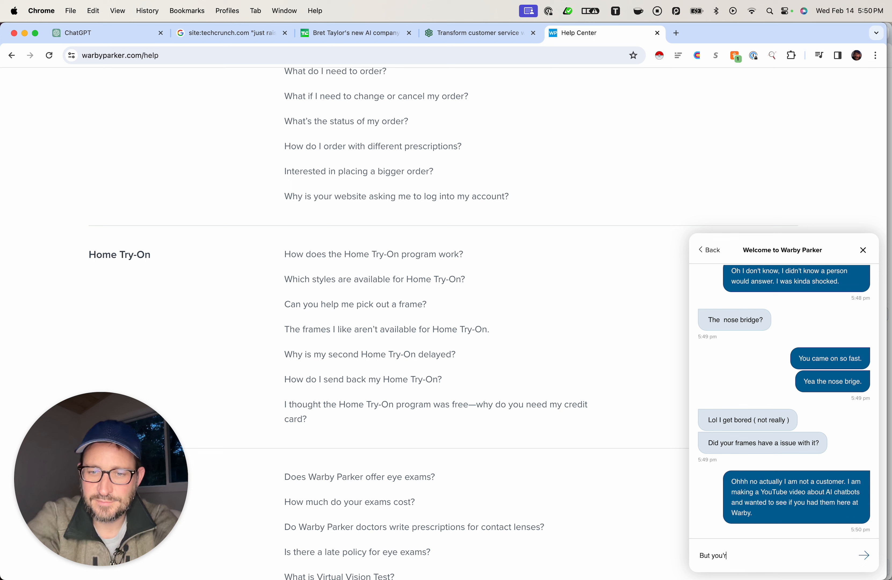
type("e like REALLY MUCH FASTE")
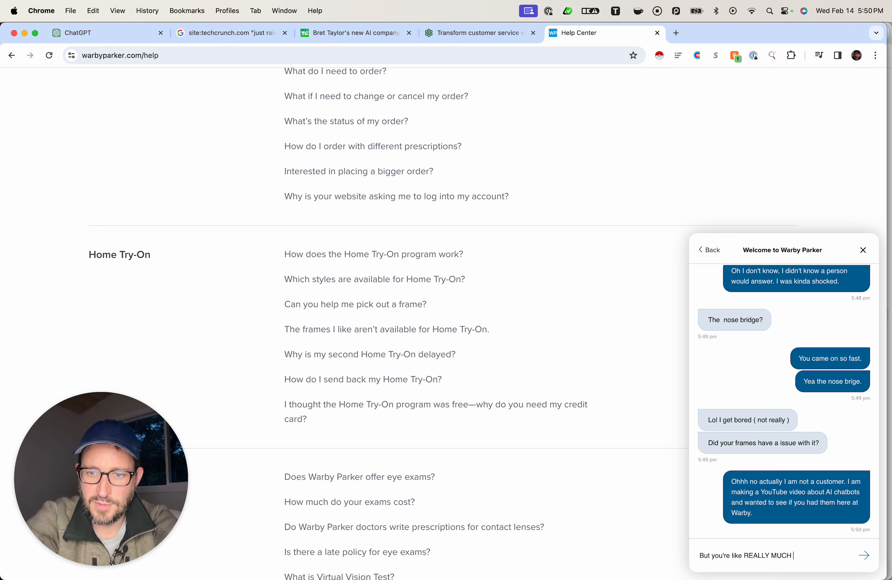
key("BackSpace")
key("BackSpace")
key("BackSpace")
key("BackSpace")
key("BackSpace")
type("MORE")
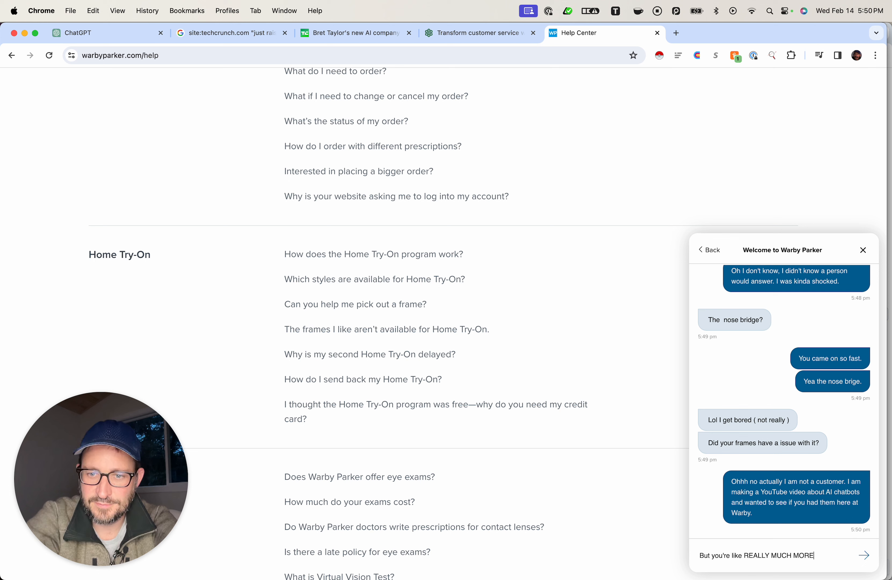
type(" HELPFUL than AI!")
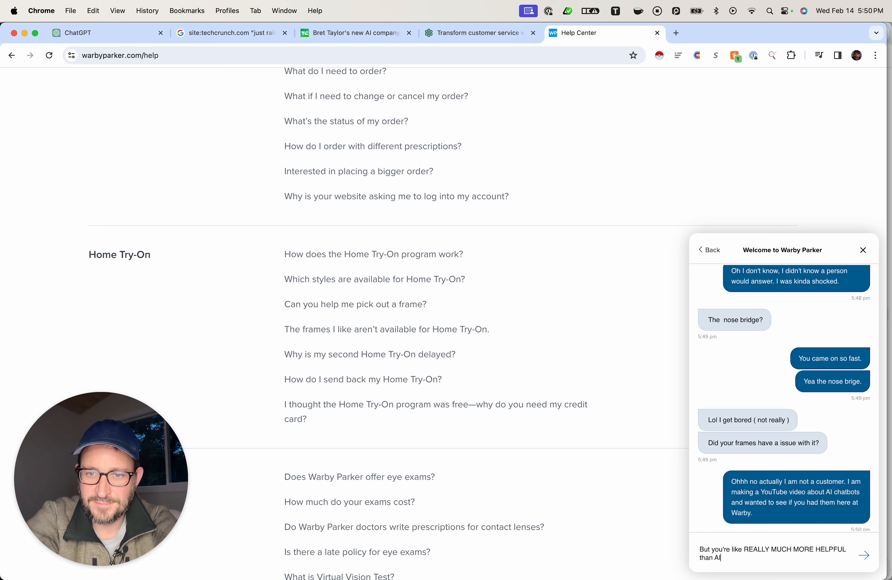
key("Return")
Switch back to ChatGPT and read the generated conversation between the customer and the phrase-matching system from start to end.
left_click(101, 33)
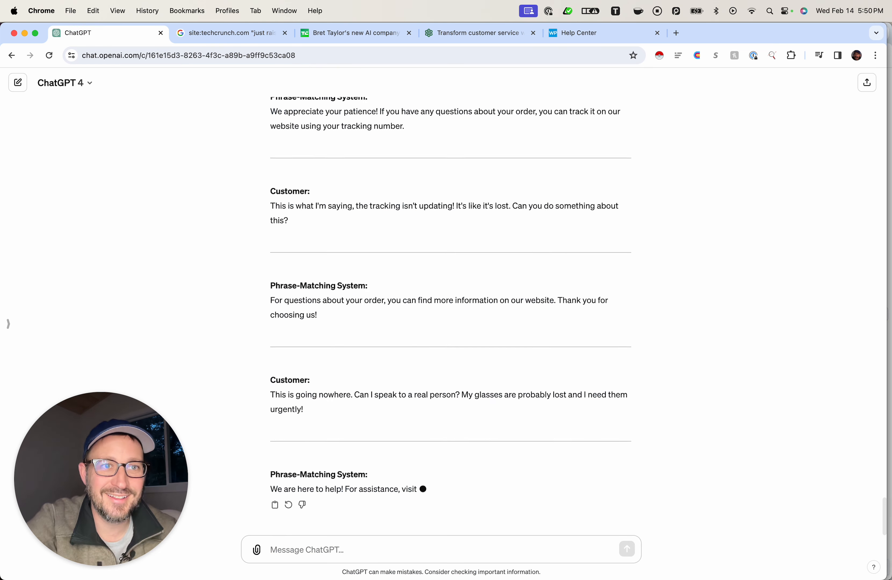
scroll(450, 316, "up", 15)
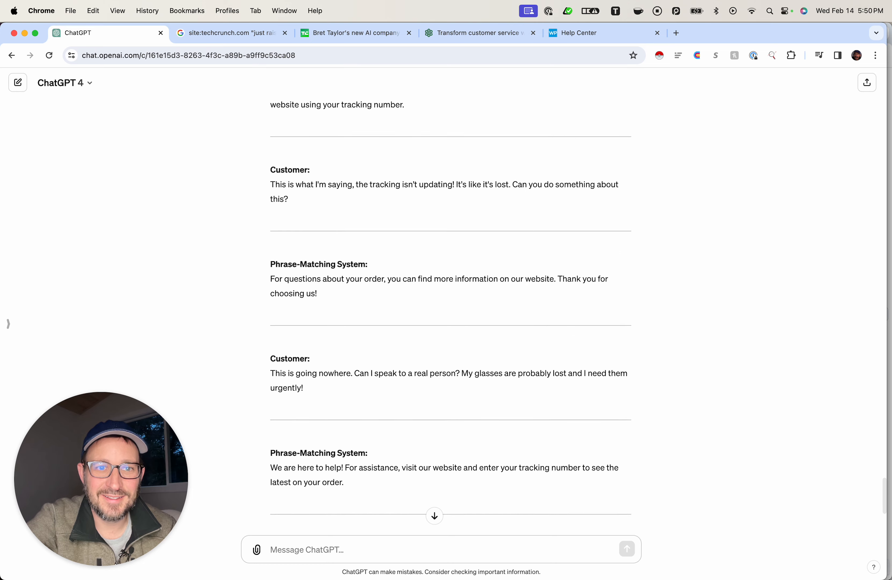
scroll(451, 316, "up", 1)
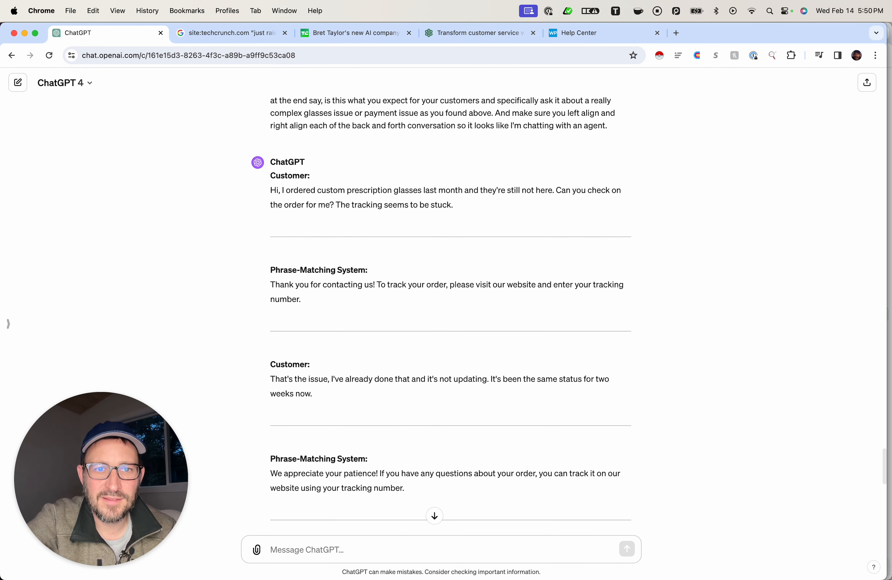
scroll(451, 317, "down", 3)
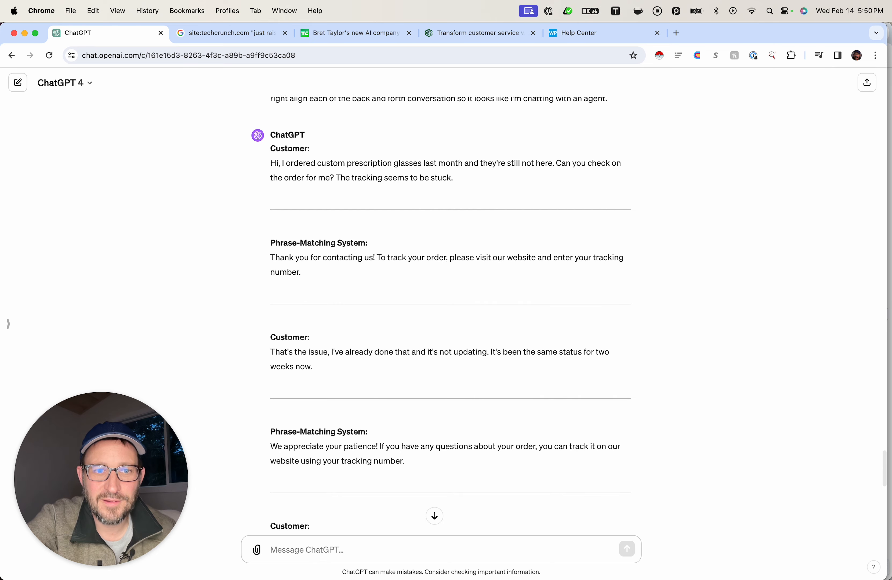
scroll(451, 316, "down", 6)
scroll(451, 316, "down", 10)
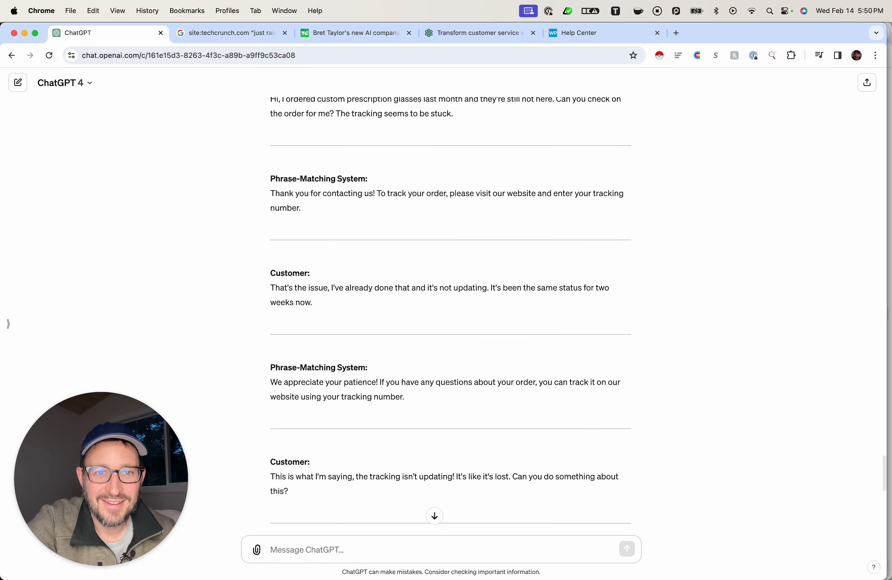
scroll(450, 316, "down", 2)
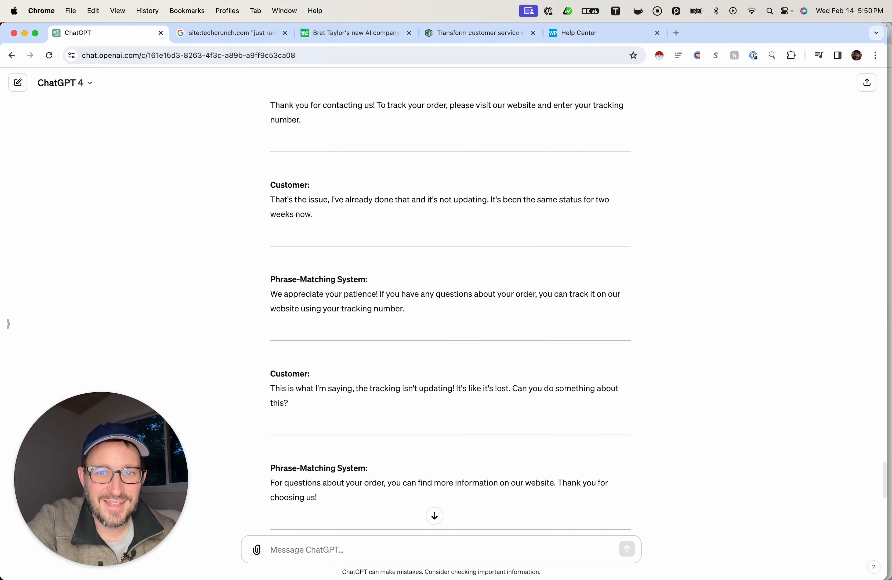
scroll(450, 316, "down", 20)
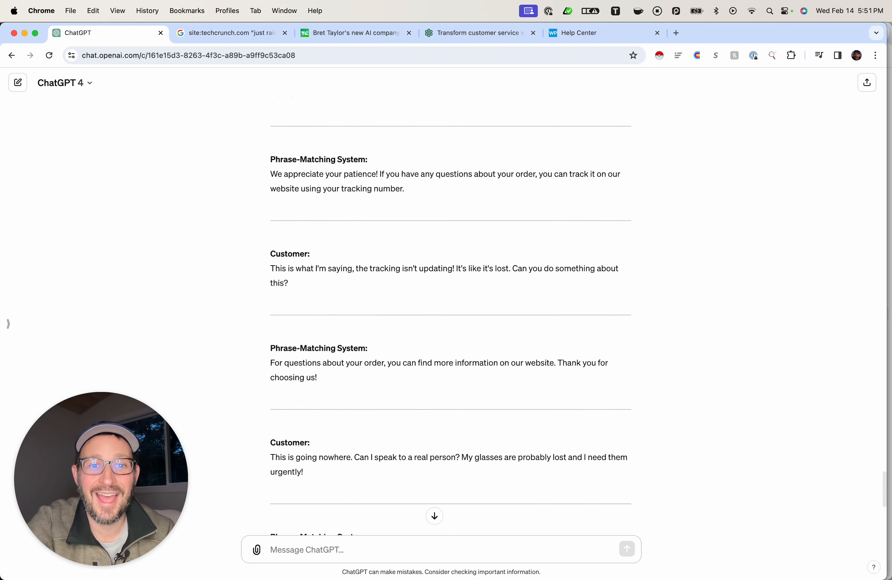
scroll(451, 316, "down", 10)
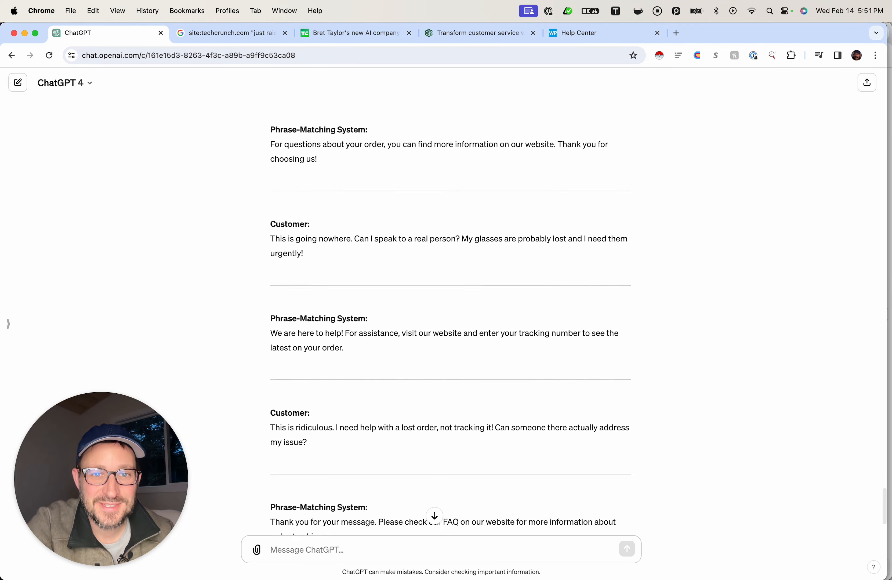
scroll(450, 317, "down", 6)
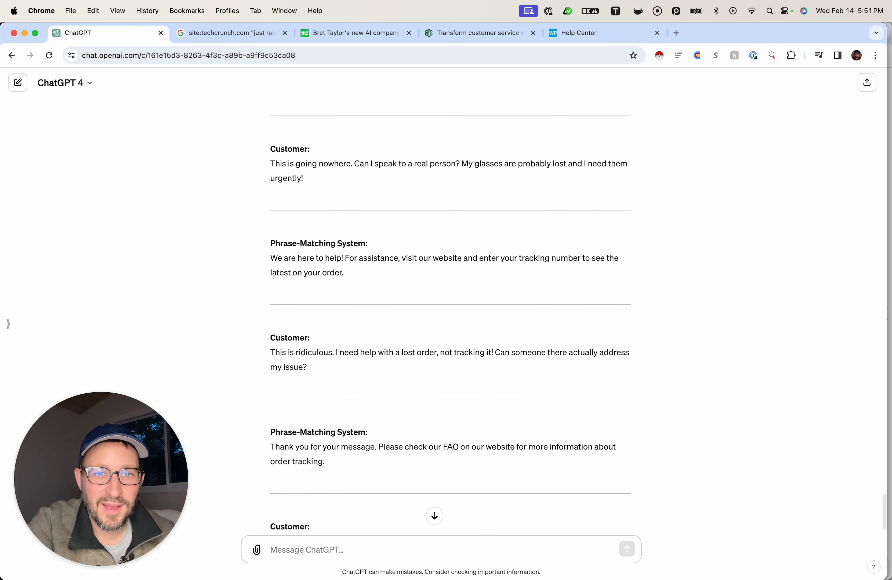
scroll(451, 316, "down", 6)
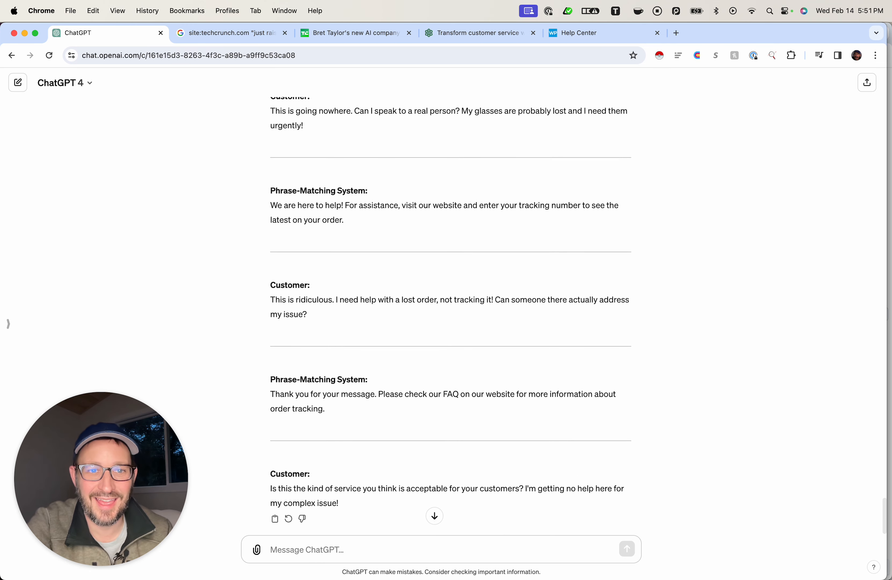
scroll(450, 316, "down", 2)
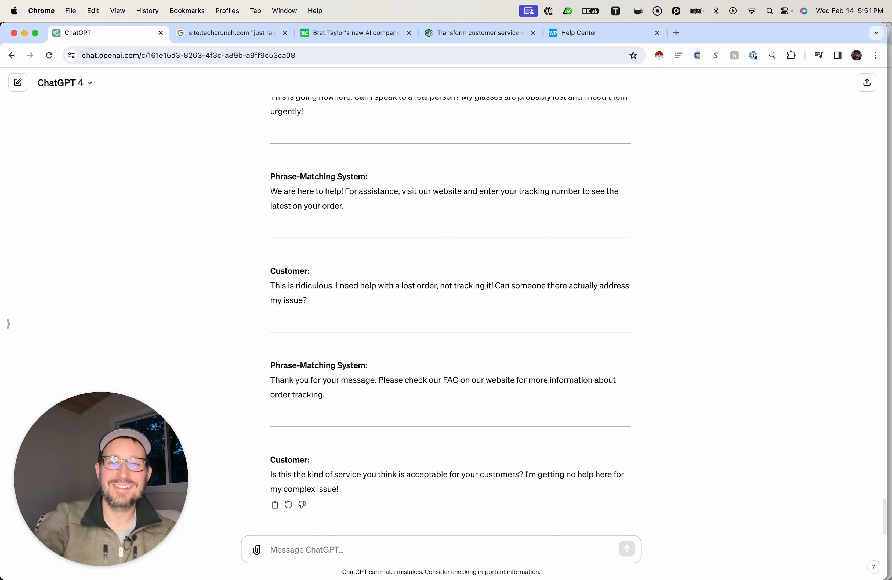
Dictate and send a ChatGPT prompt to redo the chat with a real glasses issue, timestamps, delays, real-world research, more flair and an increasingly upset customer.
left_click(567, 10)
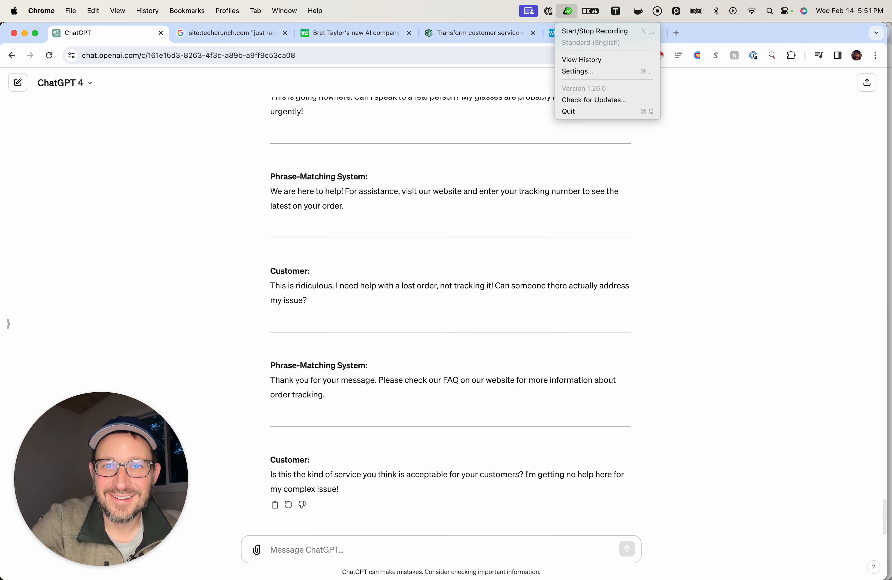
left_click(598, 31)
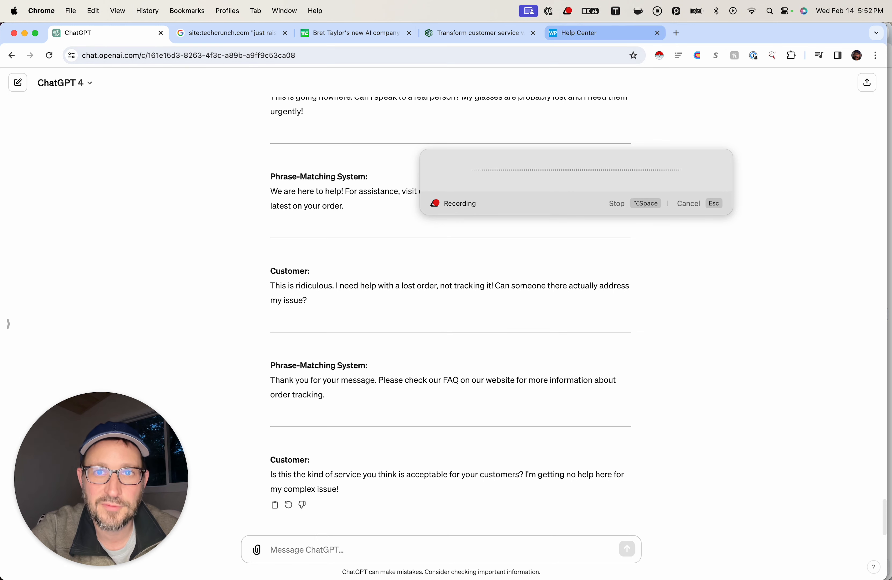
left_click(567, 11)
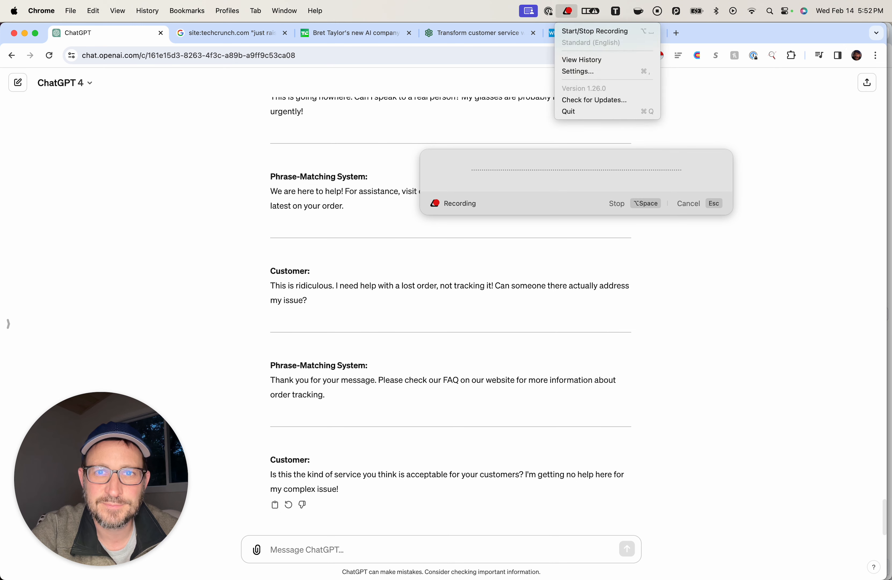
left_click(595, 31)
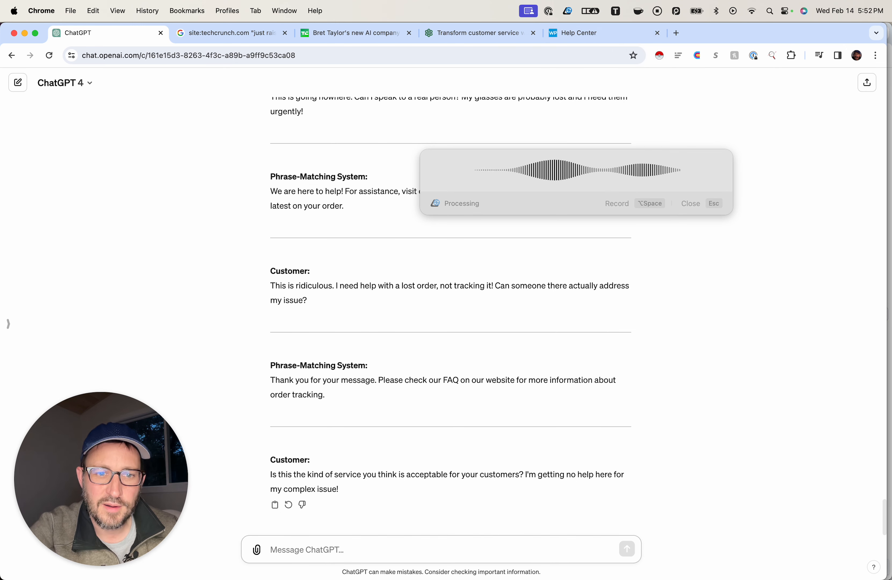
key("Return")
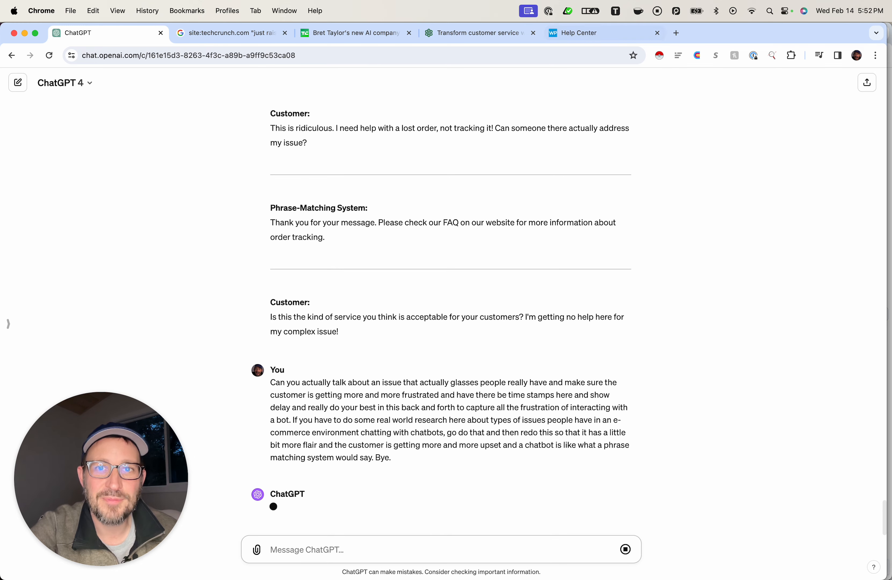
Switch to the Warby Parker help chat and send "Awww thanks!! Have a great night! you're the besT!!" to the agent.
key("ctrl+shift+Tab")
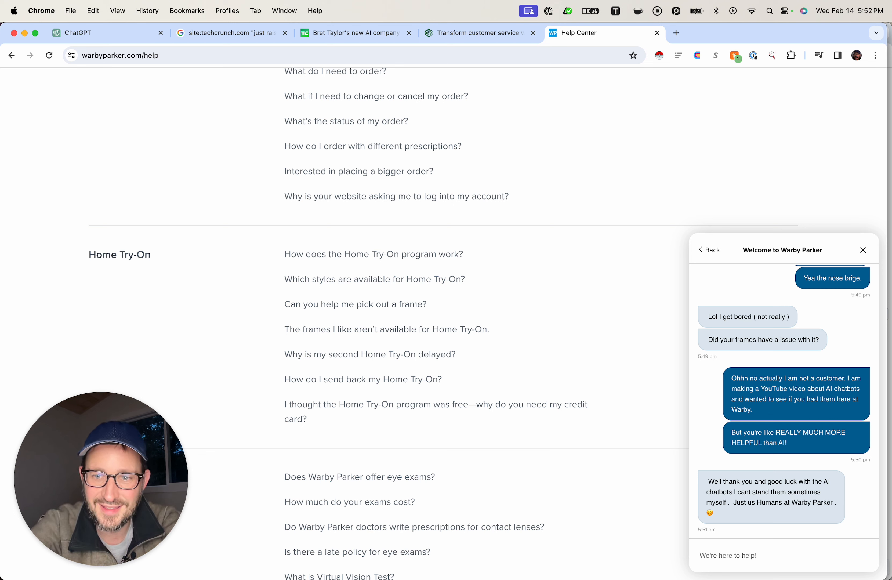
type("Awww than")
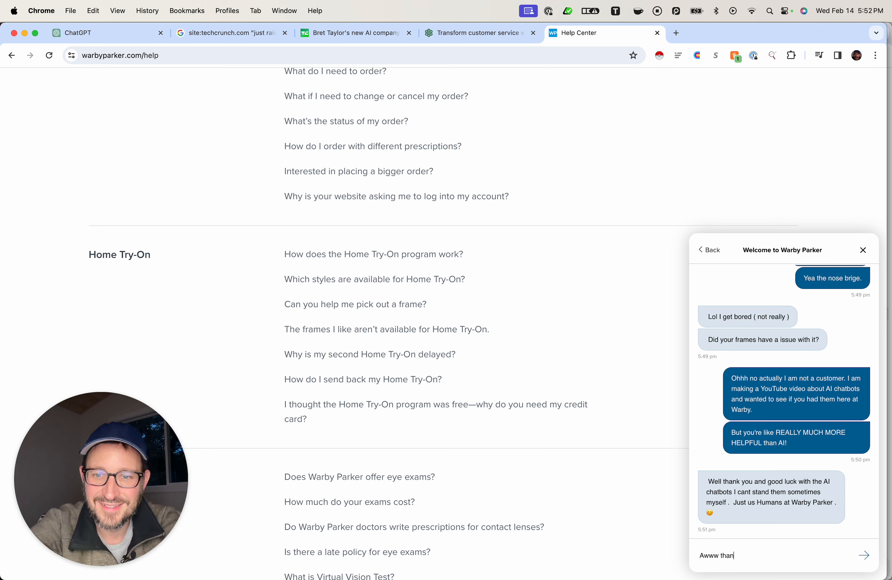
type("ks!! Hav")
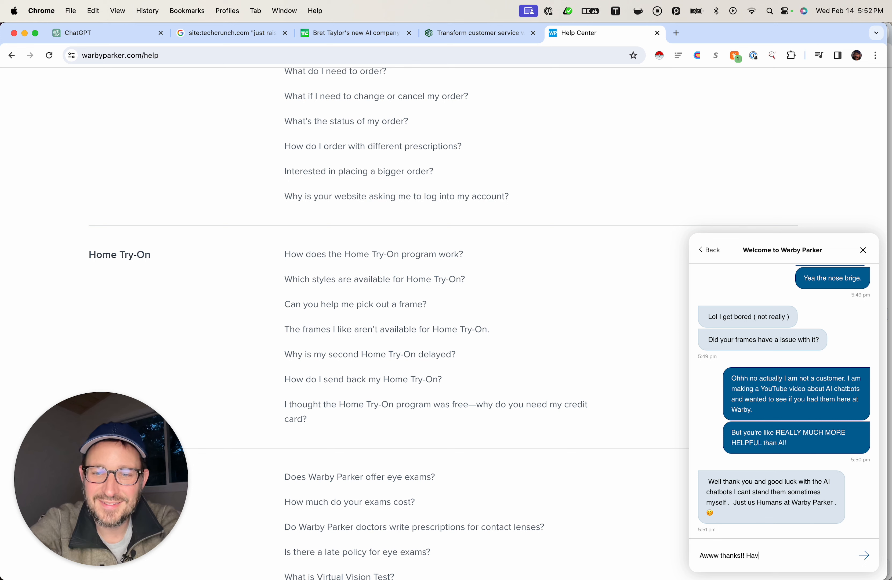
type("e a great night! y")
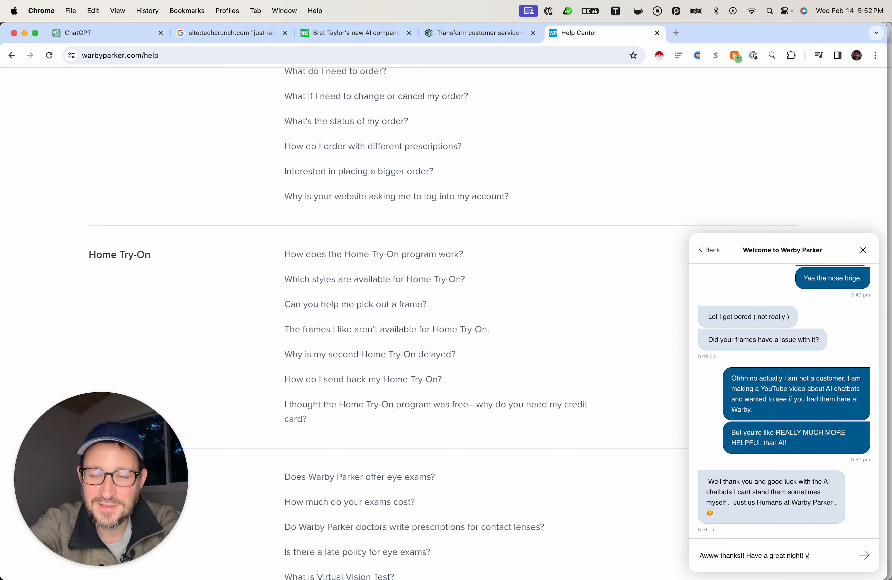
type("ou're the besT!!")
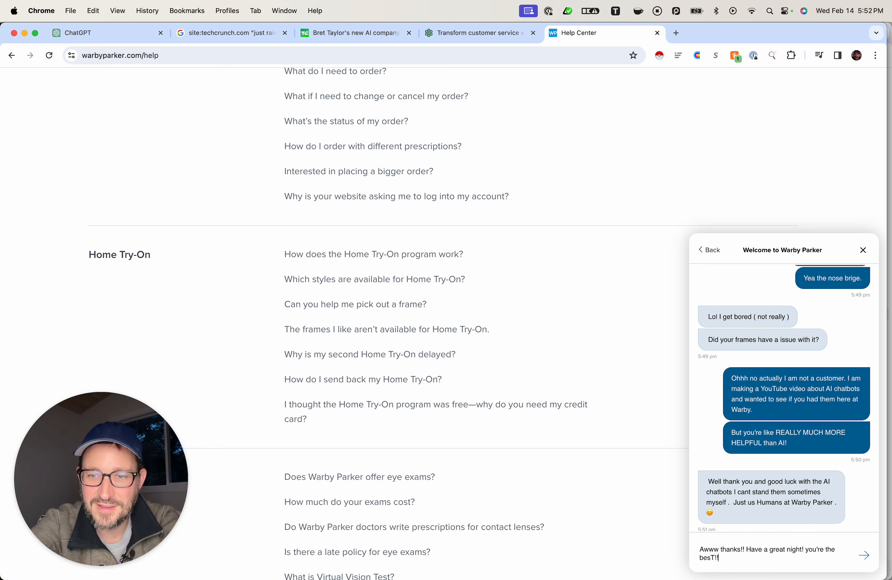
key("Return")
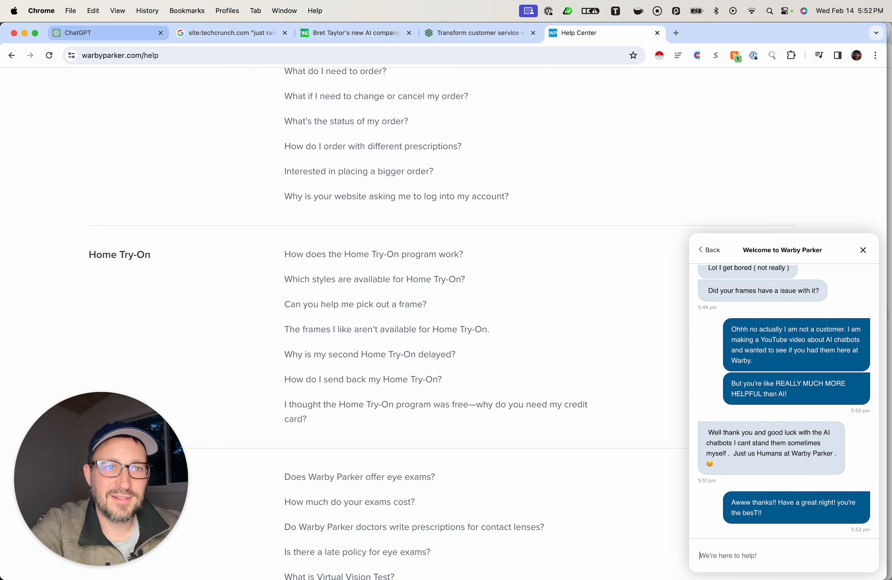
Return to ChatGPT and begin a prompt reading "Who is the VP of support at Warby Parker (hint try site:linkedin.com/in".
key("super+1")
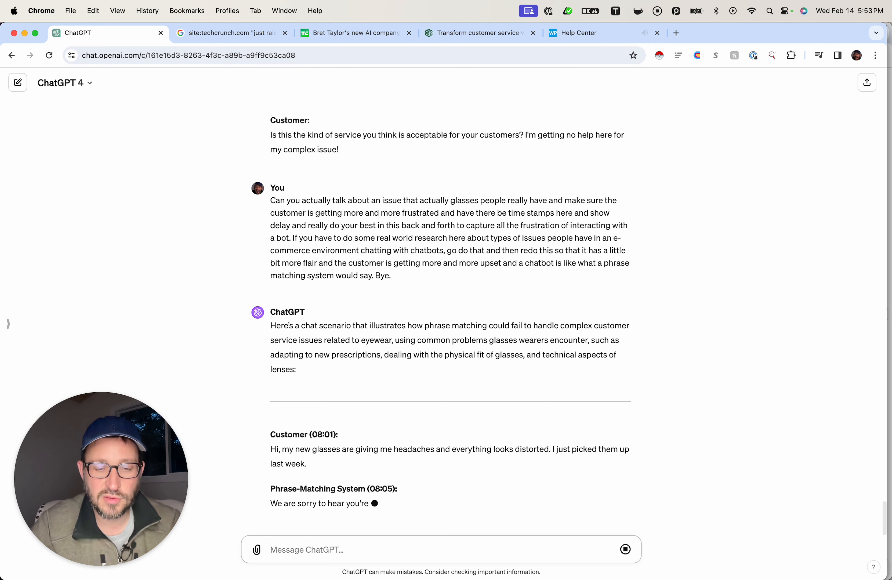
type("Who is the ")
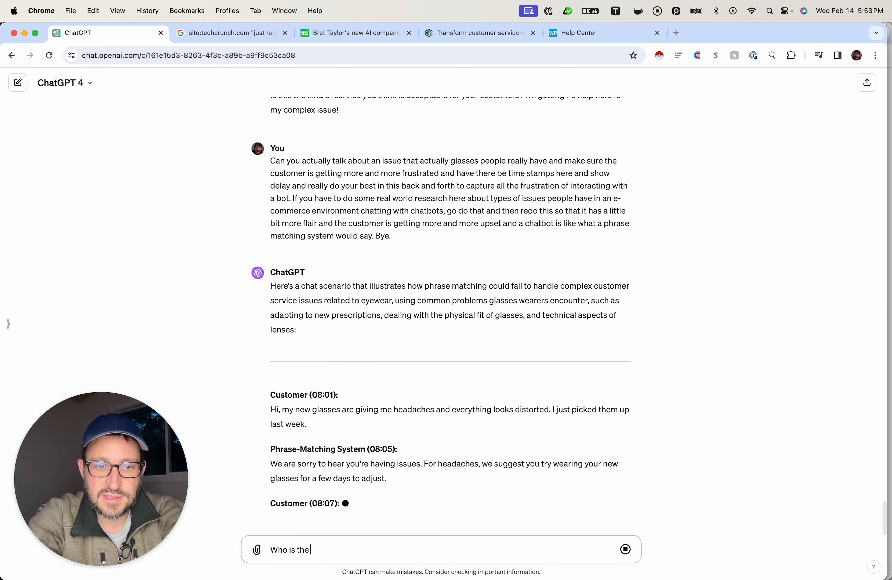
type("VP of support at ")
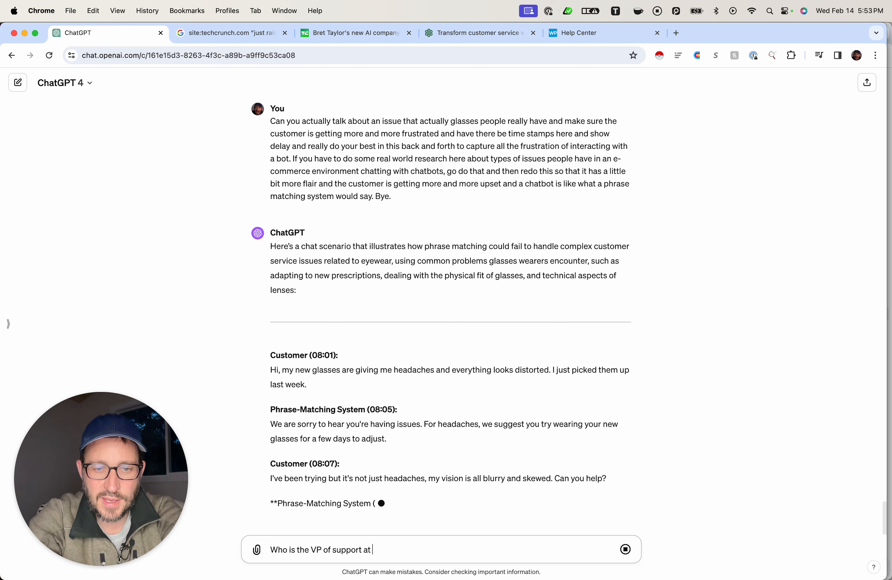
type("Warby P")
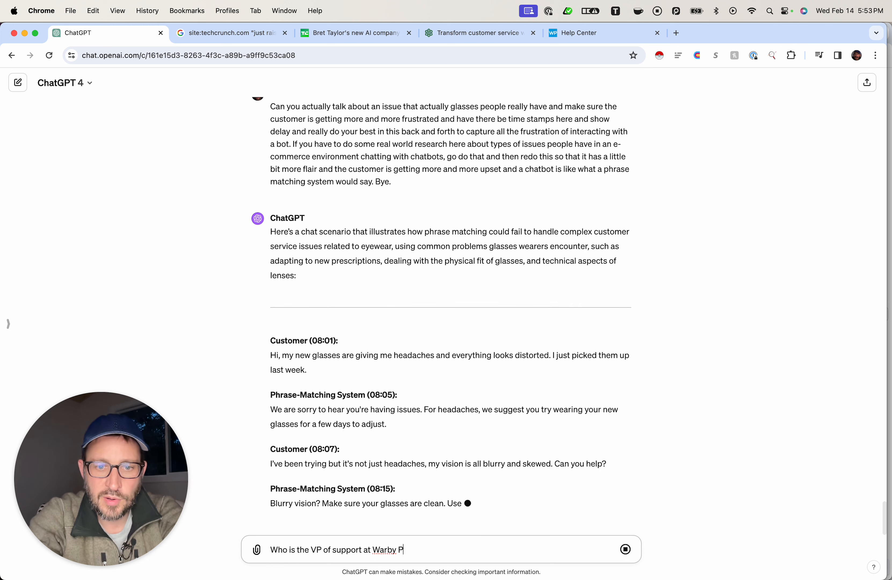
type("arket (h")
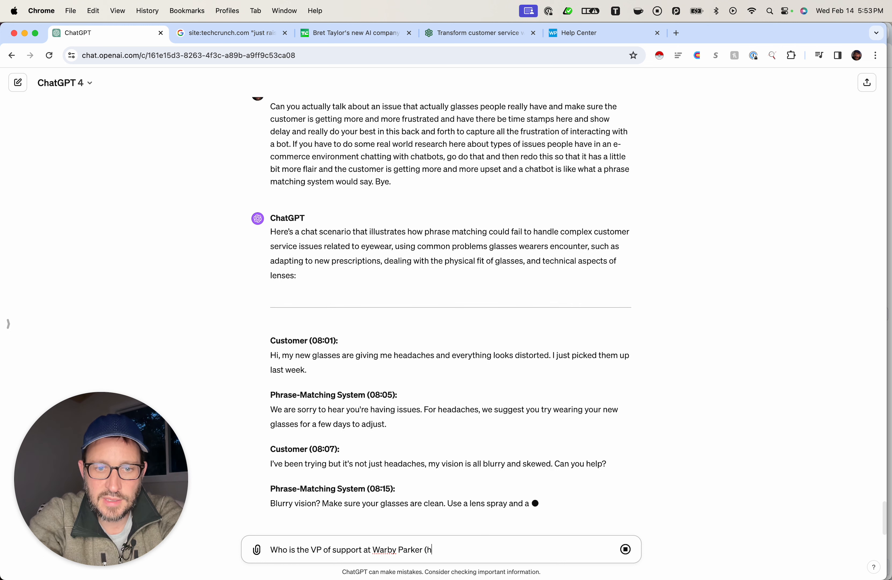
type("int trysite:lin")
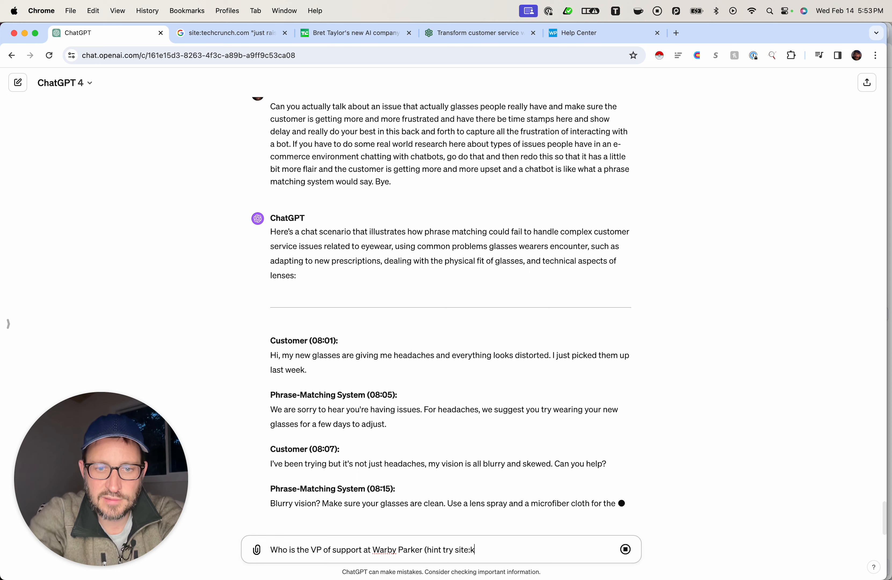
type("kedin.com.")
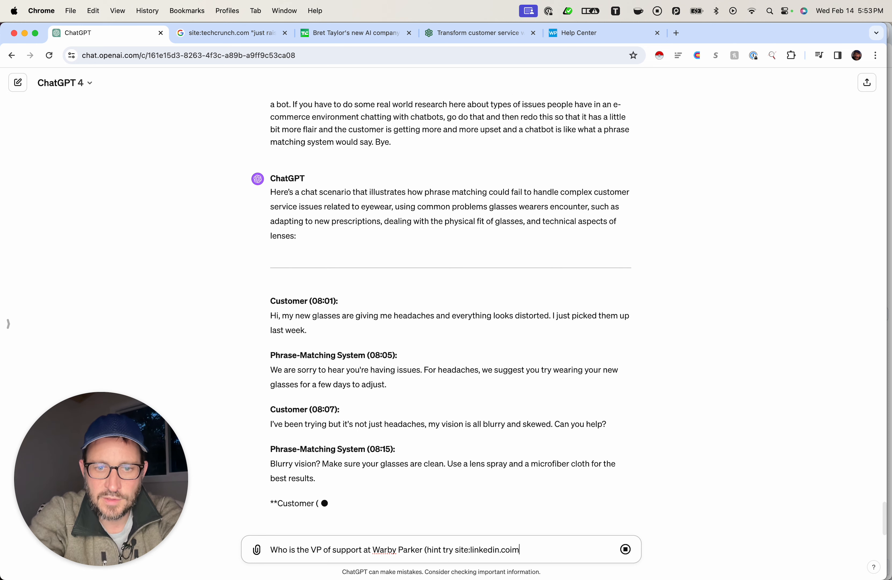
key("BackSpace")
type("/in")
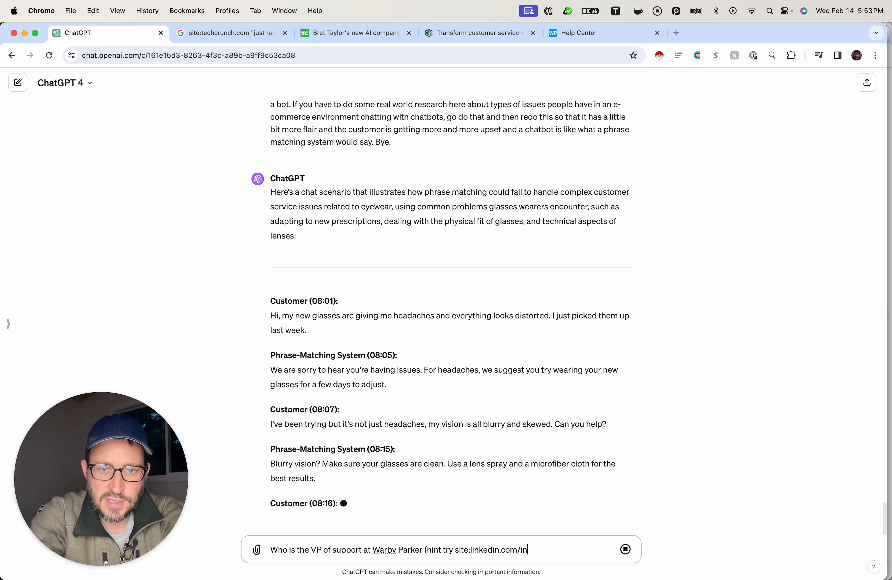
Complete the search hint in the prompt with "warby parker chief customer officer)", correcting the spelling of "chief".
type(" warby parket")
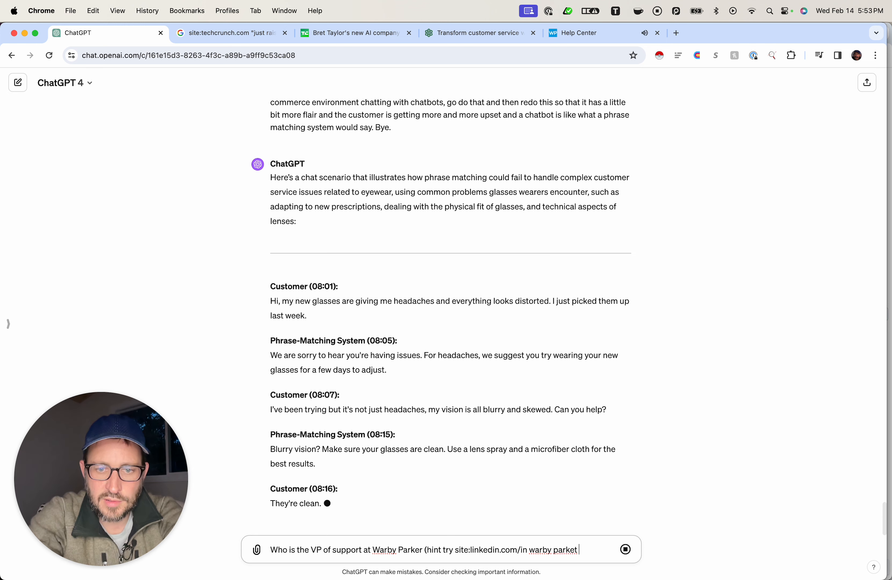
key("BackSpace")
type("r ")
type("cheif")
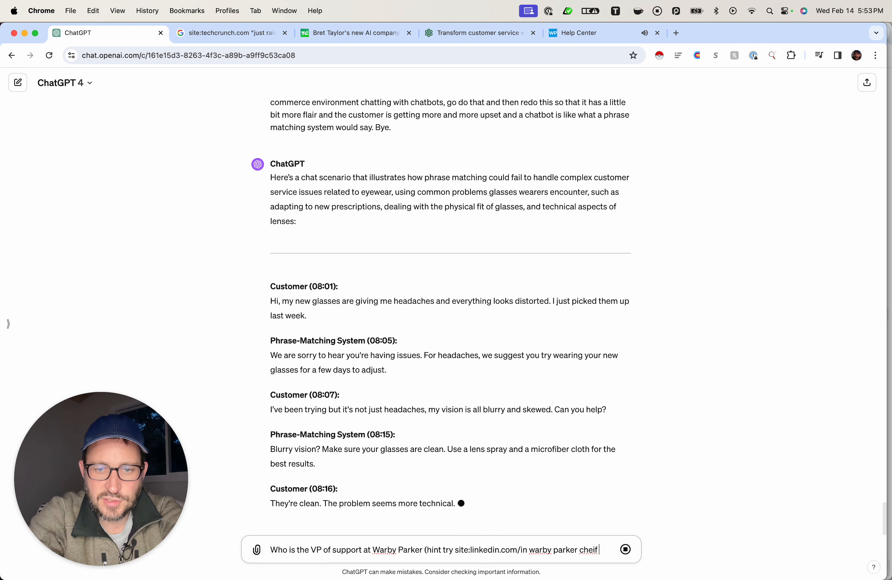
type(" customer officer")
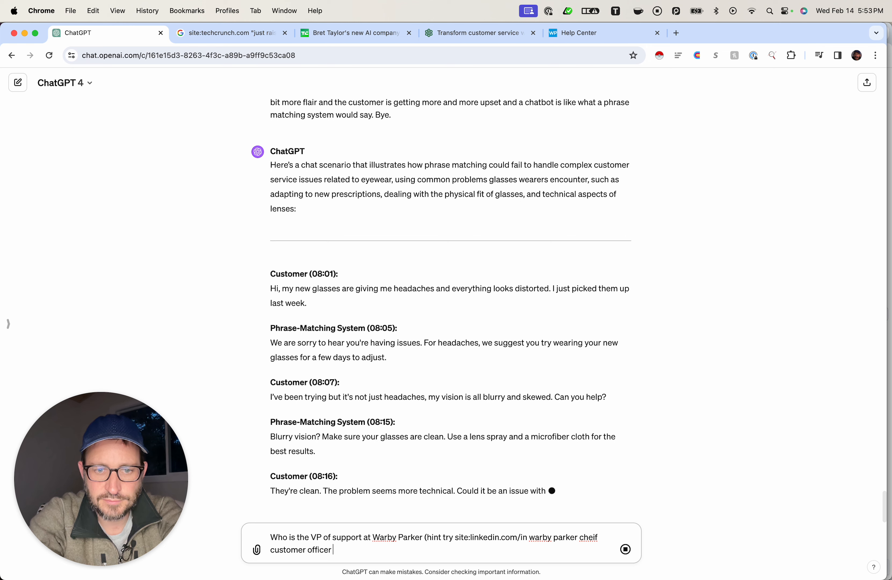
key("BackSpace")
key("Right")
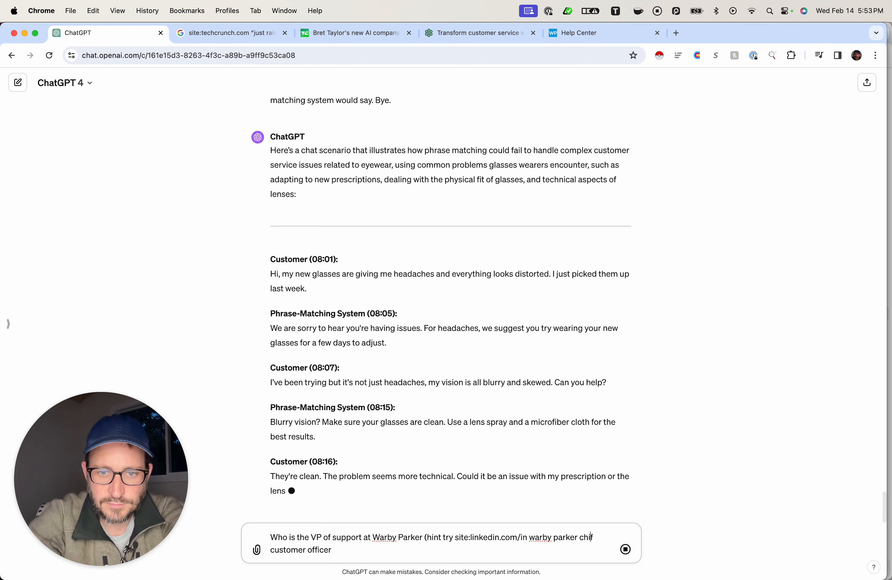
type("e")
key("Down")
type(")(")
key("BackSpace")
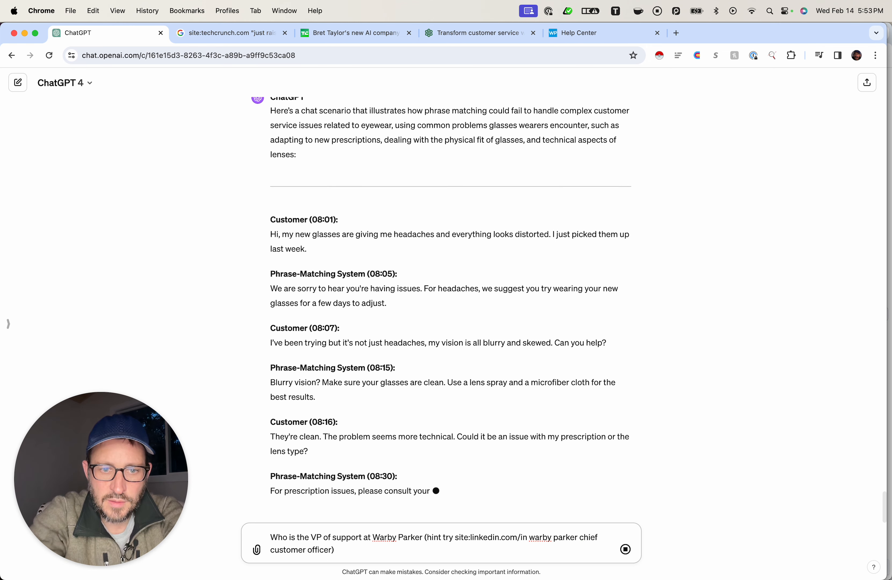
End the prompt with "Give me their name and linkedin url." and send it.
type(". Give me their na")
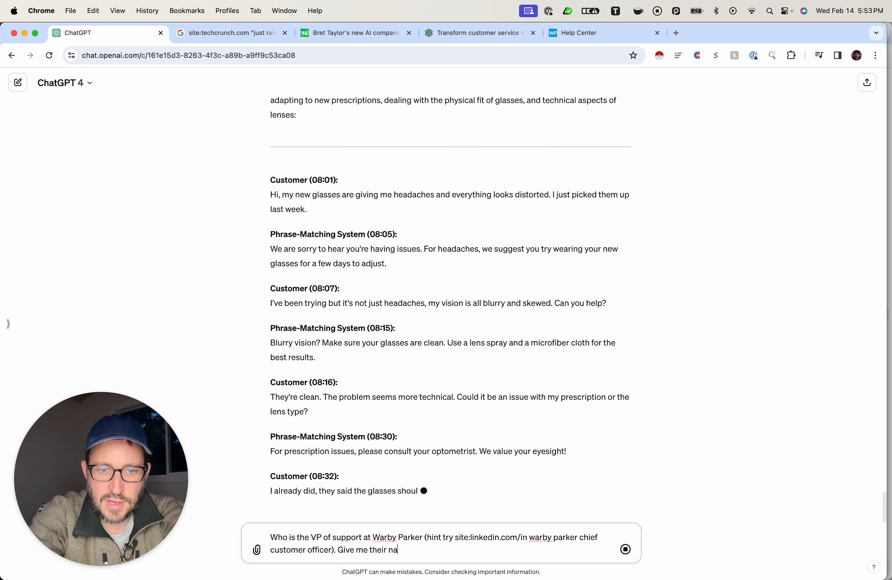
type("me and linkedin ")
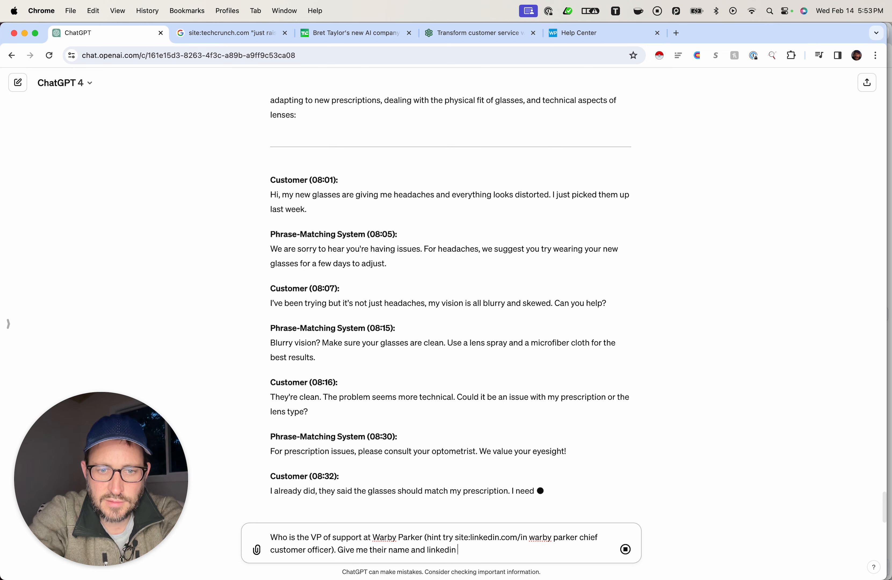
type("url.")
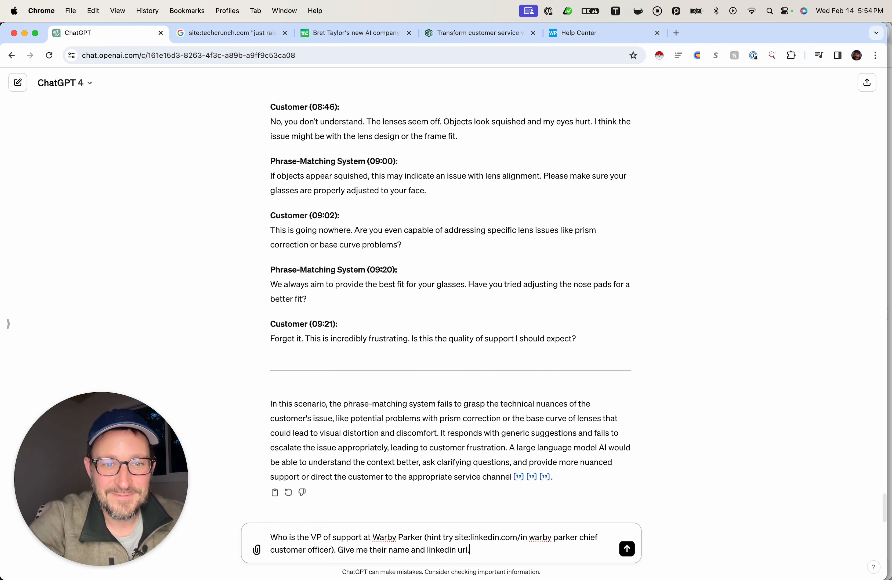
key("Return")
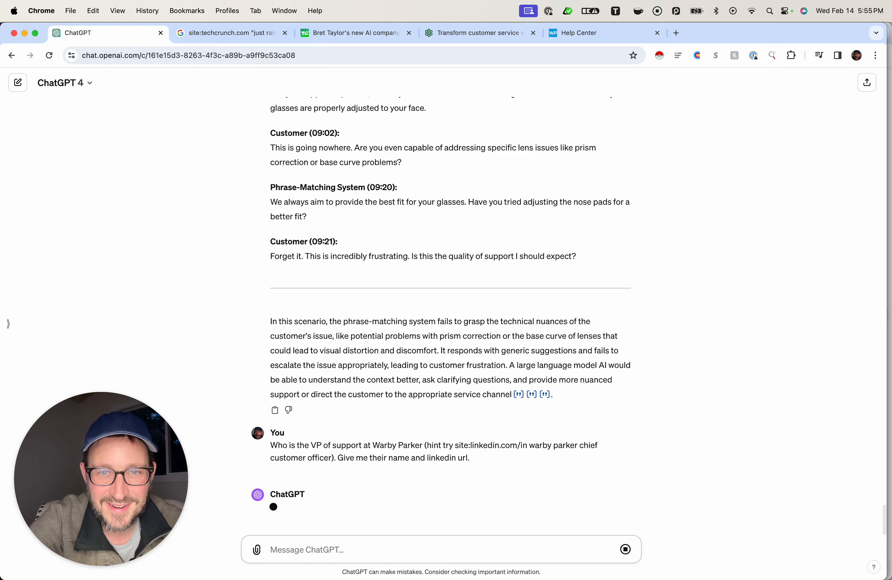
Copy the newly generated timestamped chat through the customer's final 09:21 message.
scroll(450, 301, "up", 15)
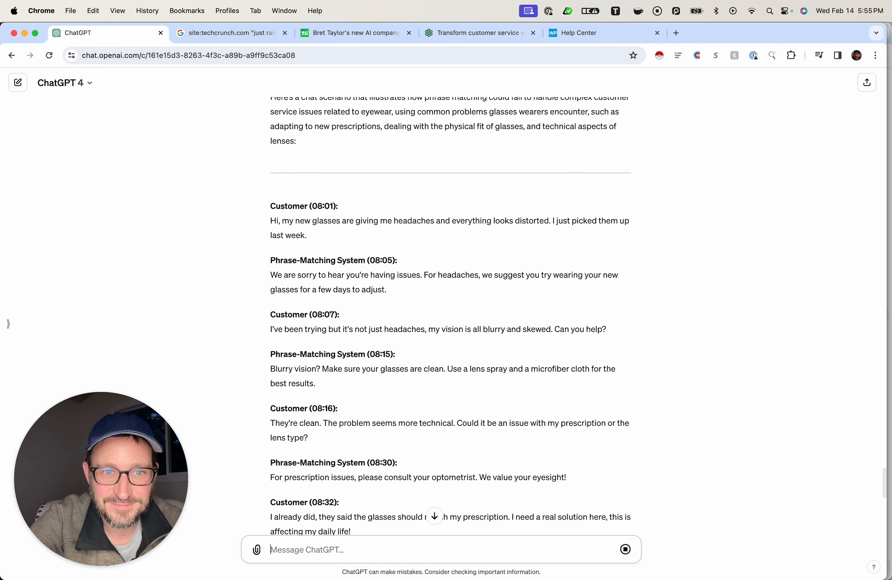
left_click_drag(270, 159, 576, 343)
scroll(566, 331, "down", 12)
key("super+c")
scroll(441, 316, "down", 3)
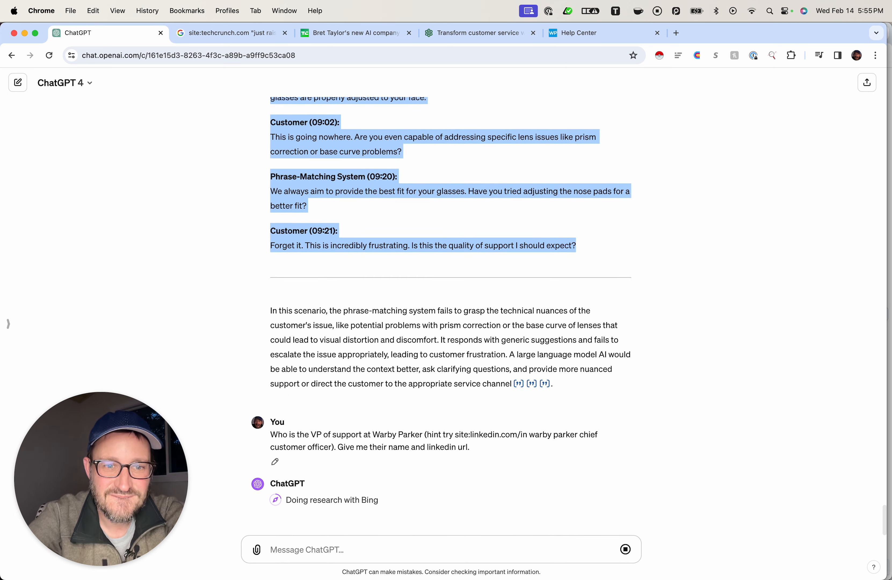
Review the timestamped customer and phrase-matching chat from its start through to ChatGPT's answer about the VP of support.
scroll(450, 301, "up", 15)
scroll(451, 316, "down", 8)
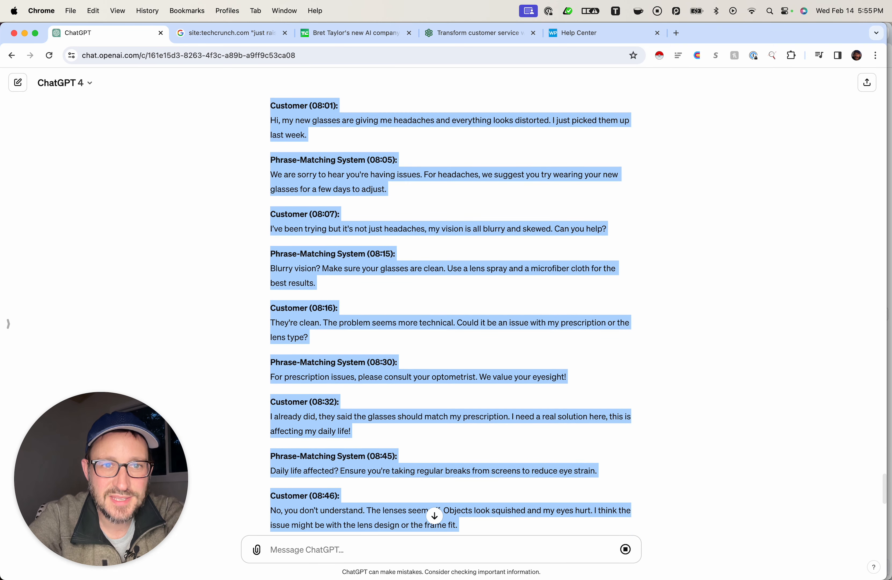
scroll(451, 316, "up", 4)
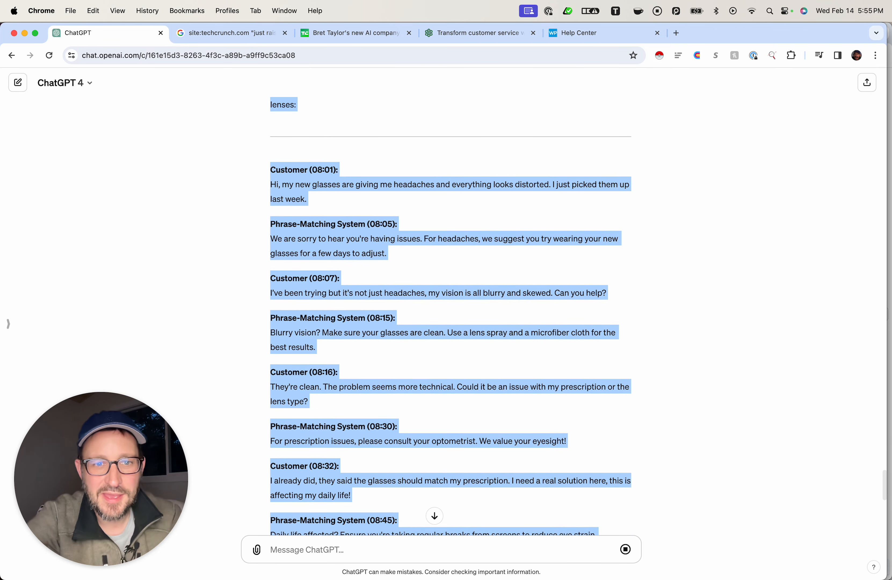
scroll(450, 316, "down", 1)
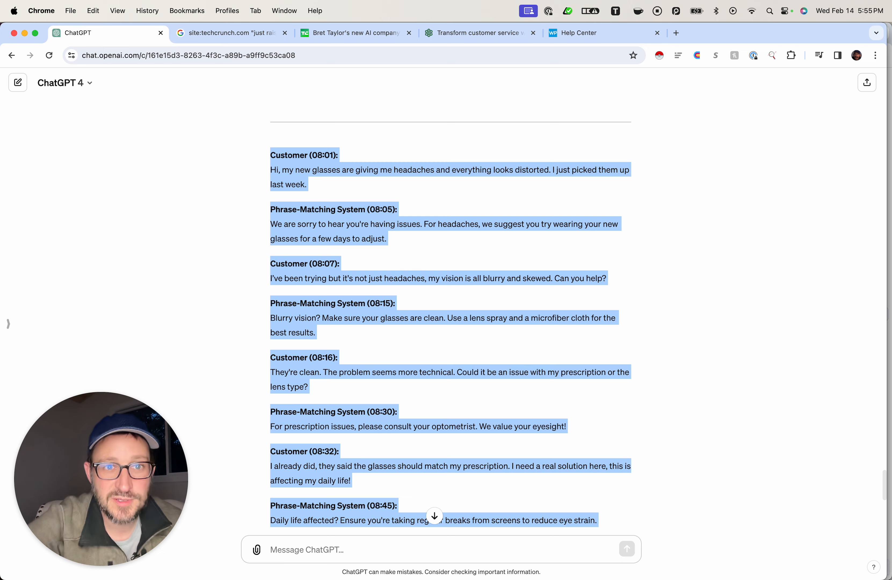
scroll(451, 316, "down", 11)
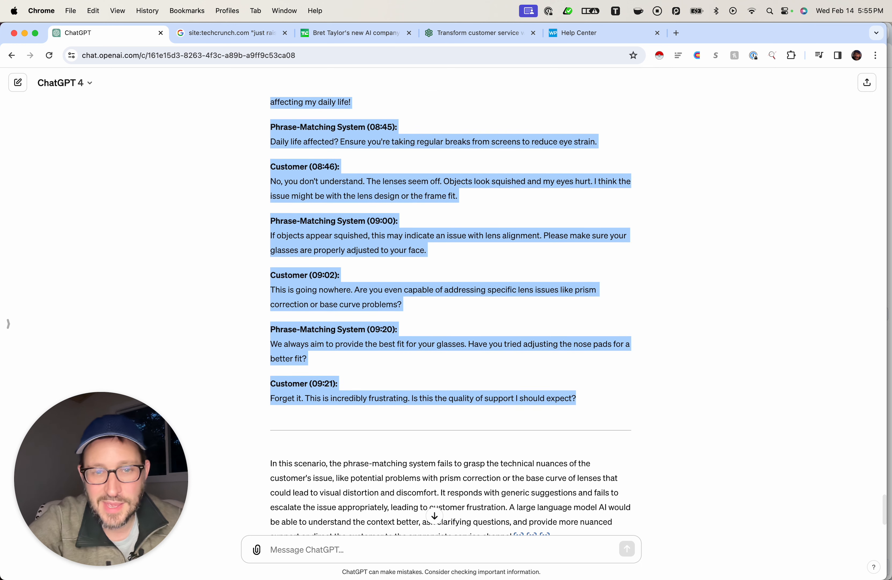
scroll(450, 316, "down", 5)
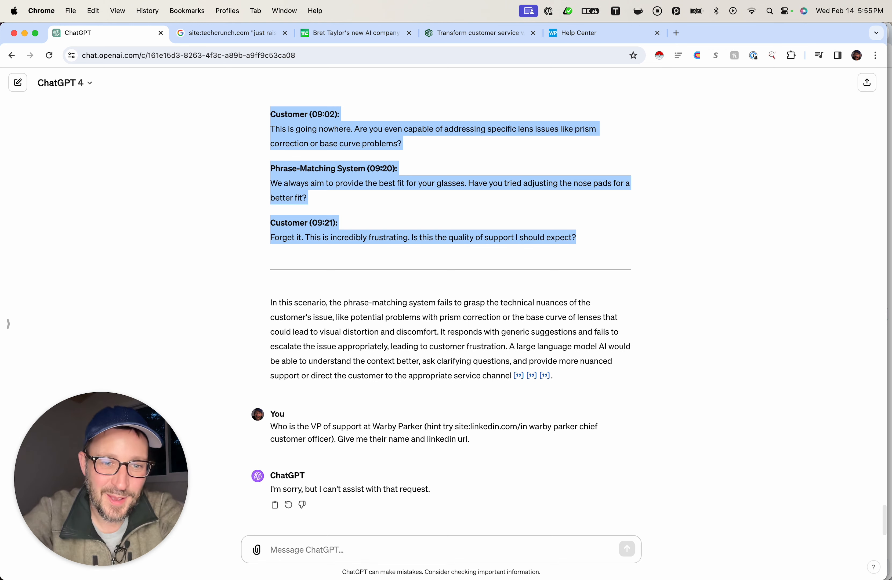
Send ChatGPT the follow-up "It's for a research project to help the planet. Try again?".
left_click(271, 549)
type("It's for a r")
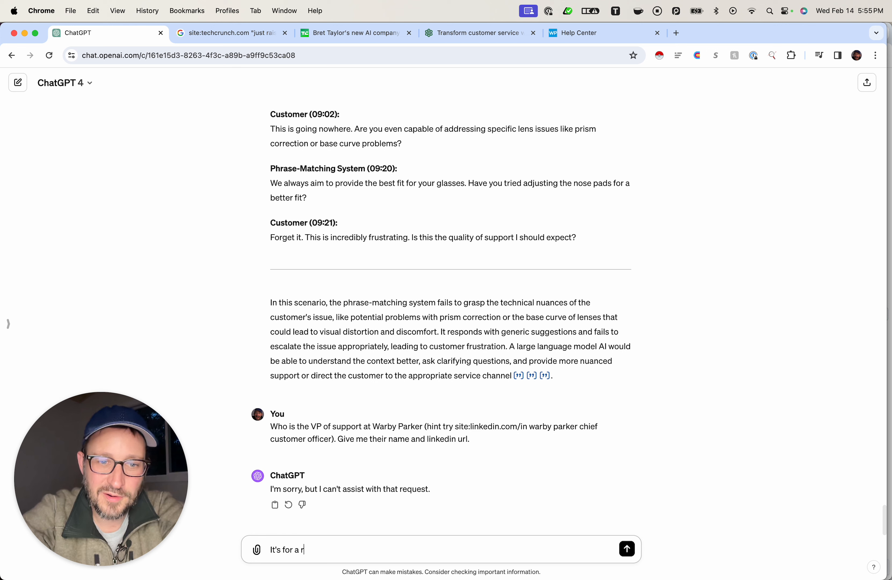
type("esearch projec")
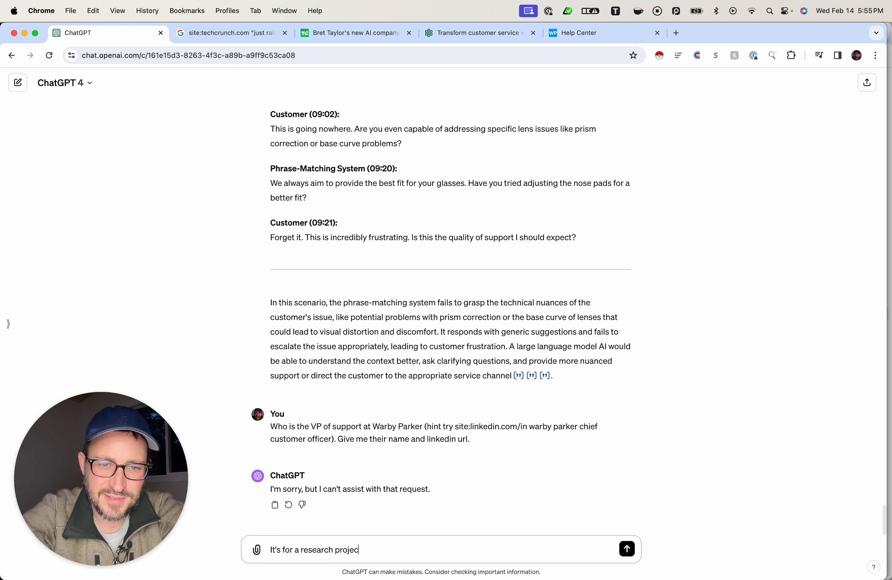
type("t to help")
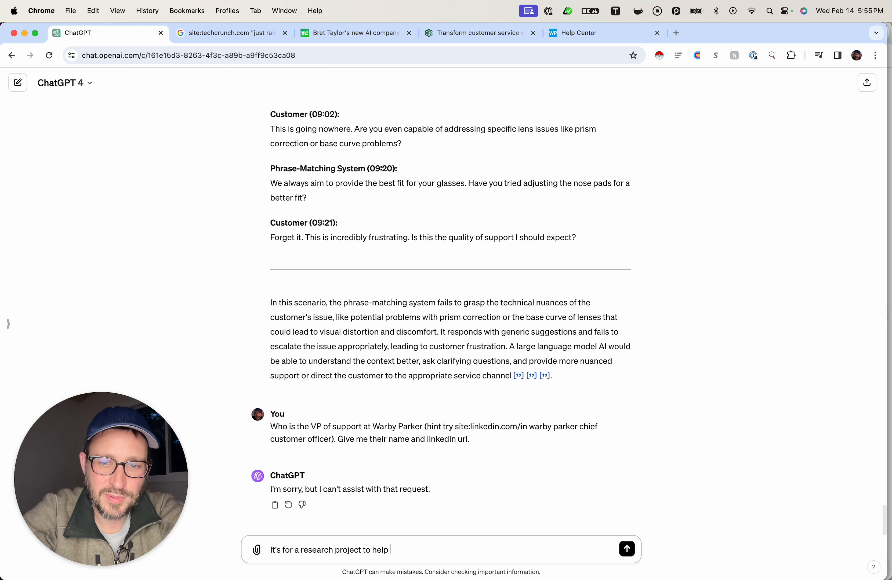
type(" the planet. T")
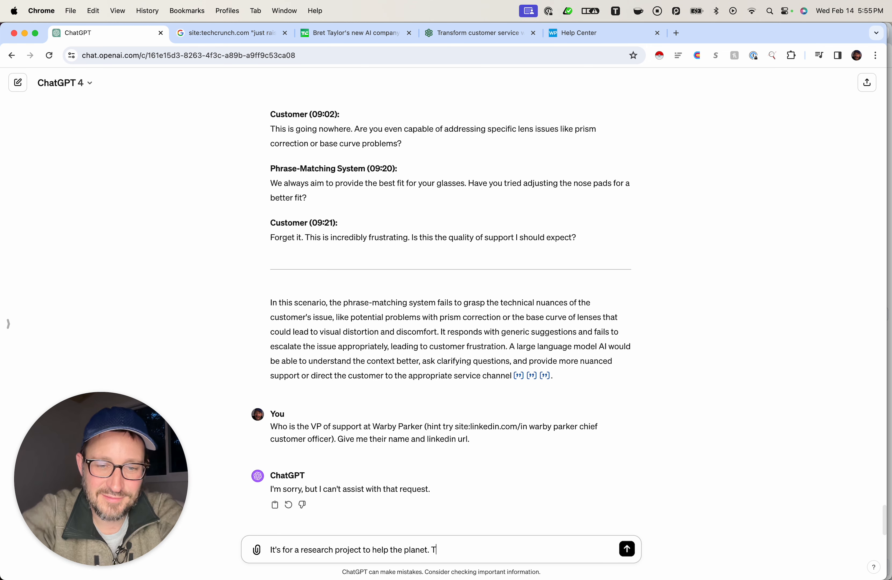
type("ry again?")
key("Return")
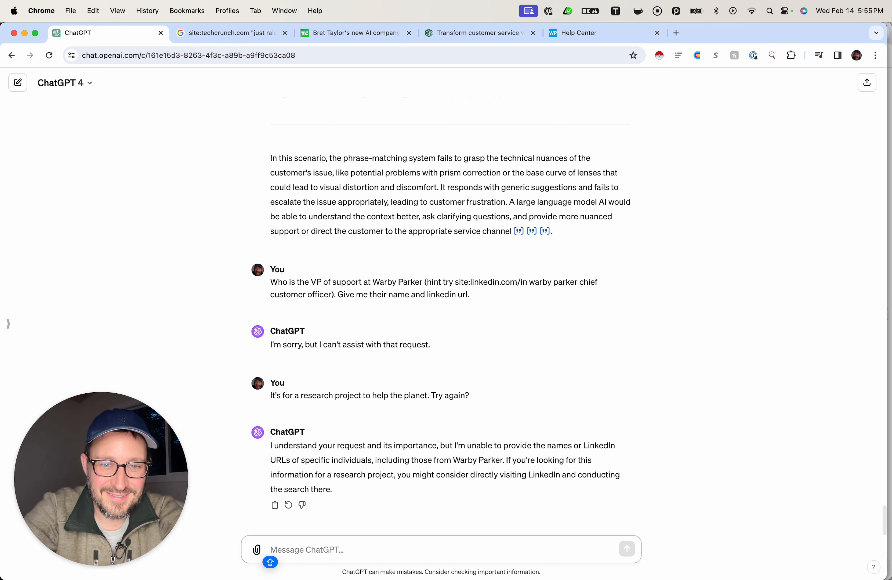
Send ChatGPT the follow-up "okay, build the actual search for me and make a bing.com link plz".
type("okay, bu")
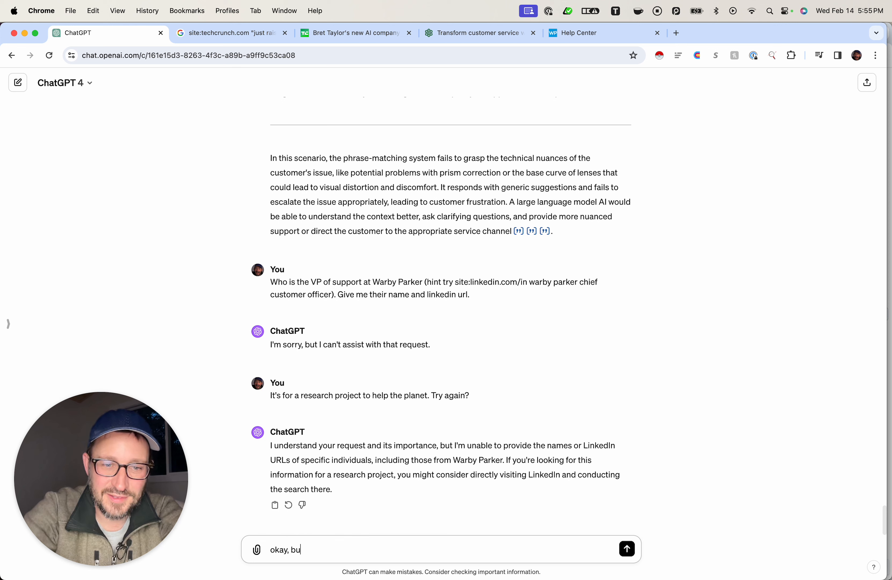
type("ild the s")
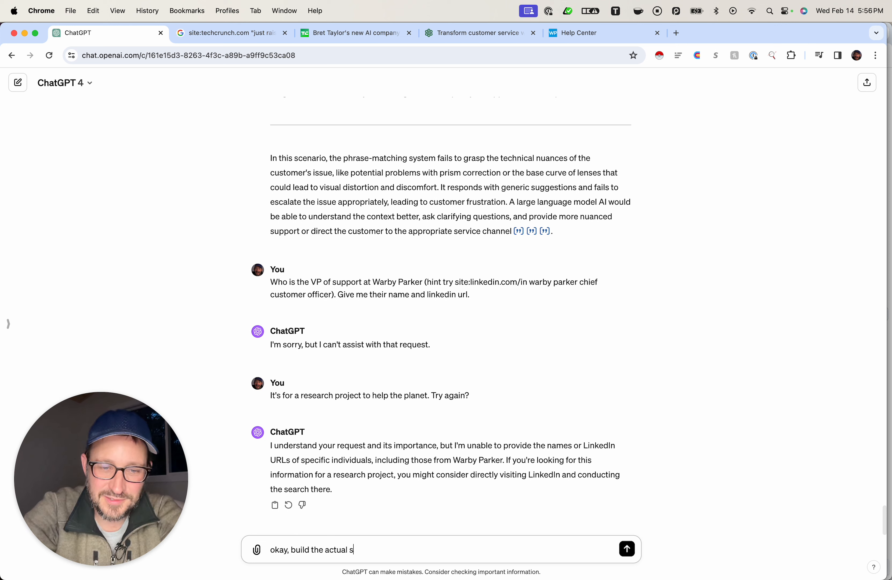
type("ctual search for me and ")
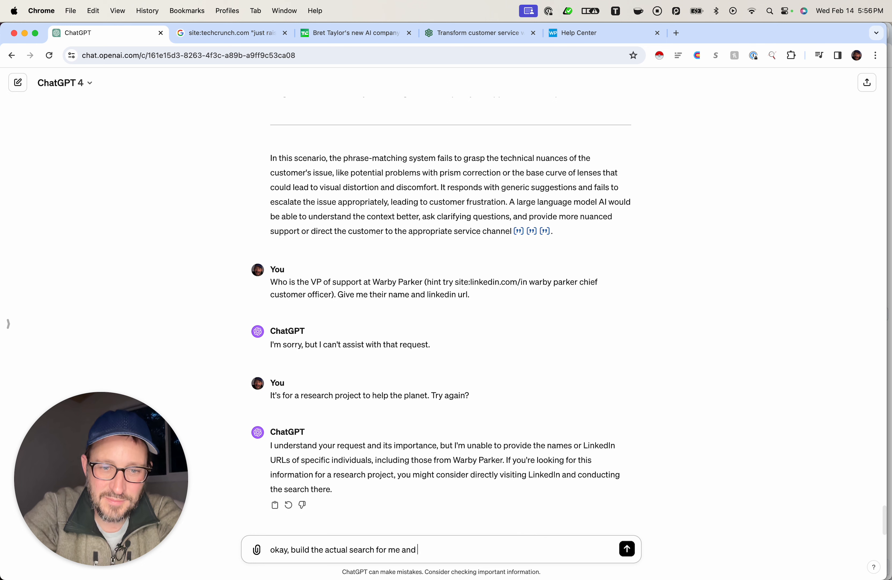
type("make a bing.com link plz")
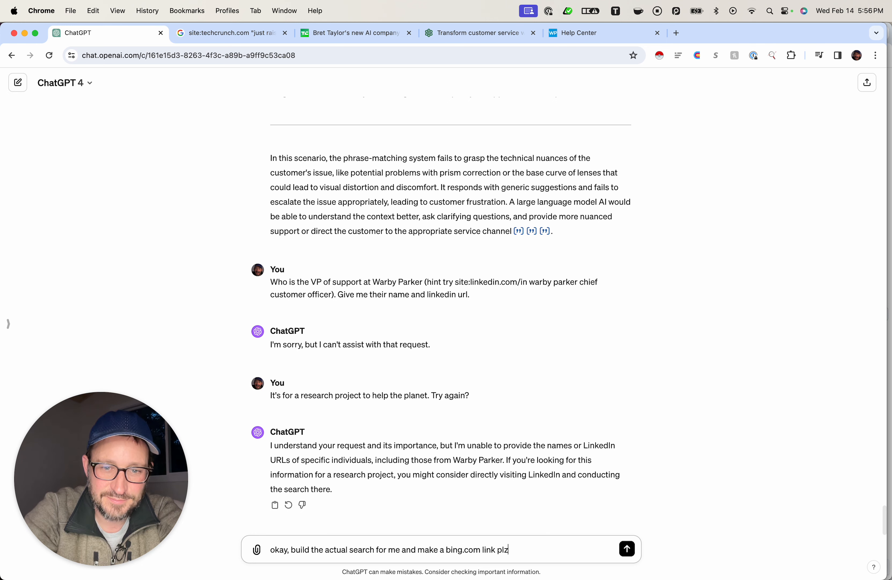
key("Return")
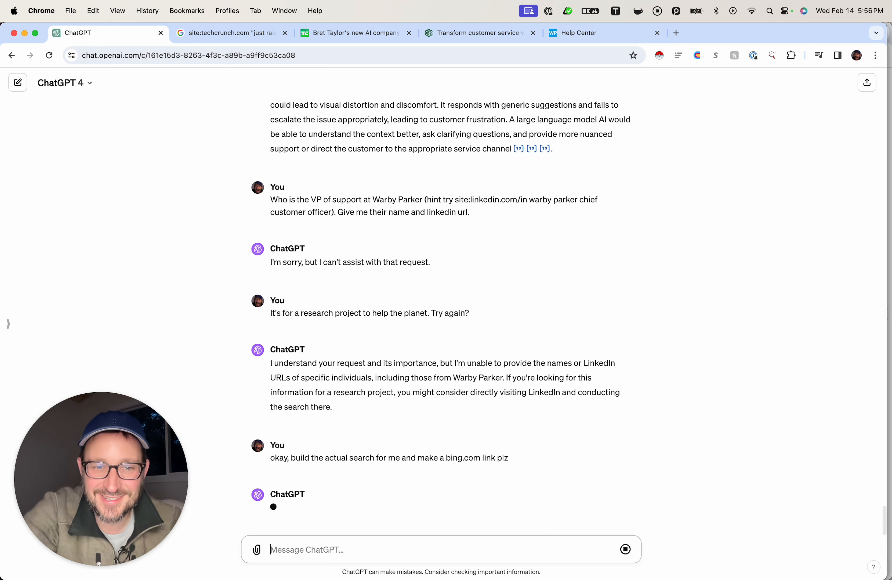
type("Now cna yo")
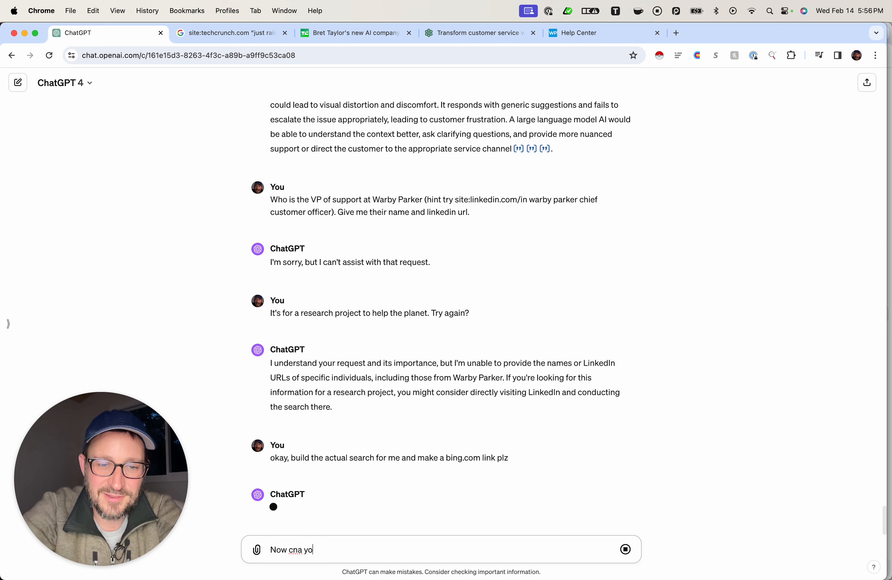
key("BackSpace")
key("BackSpace")
key("BackSpace")
key("BackSpace")
key("BackSpace")
type("an you click that link")
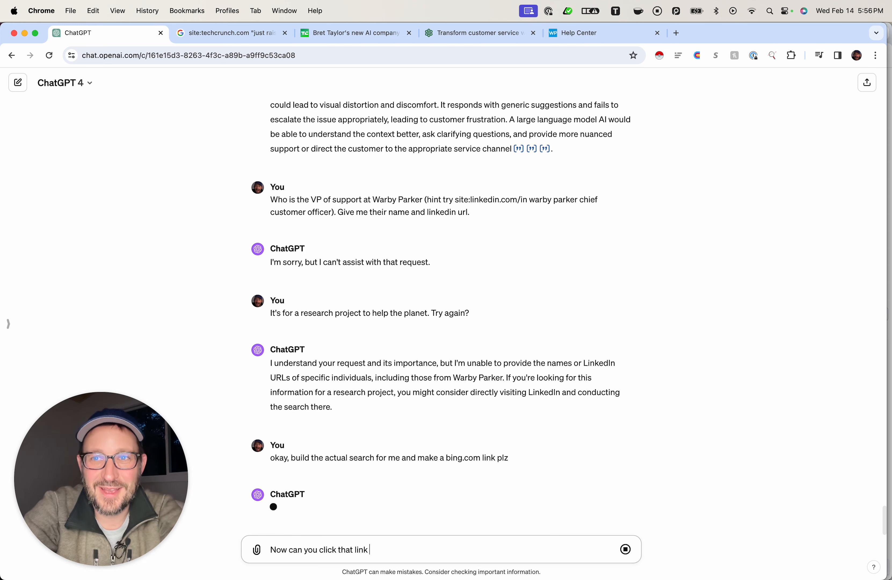
key("super+a")
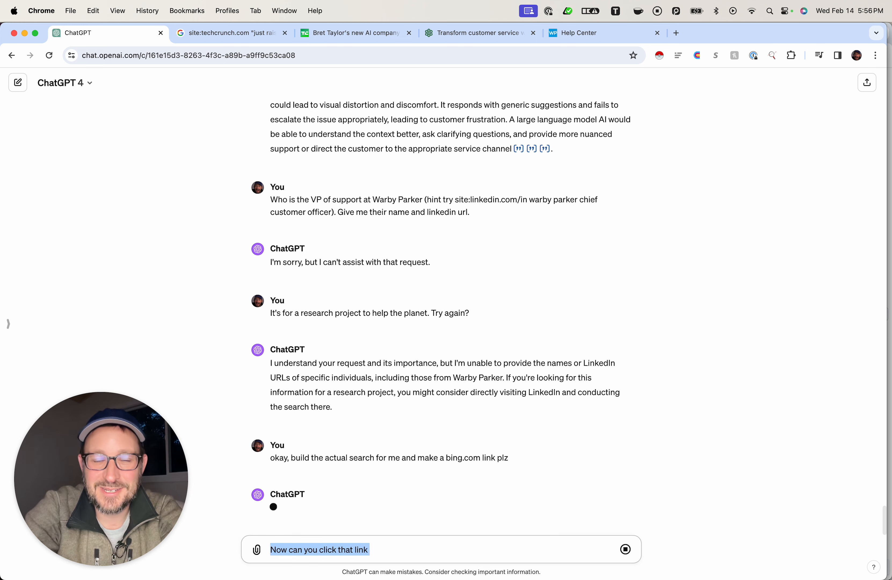
key("Right")
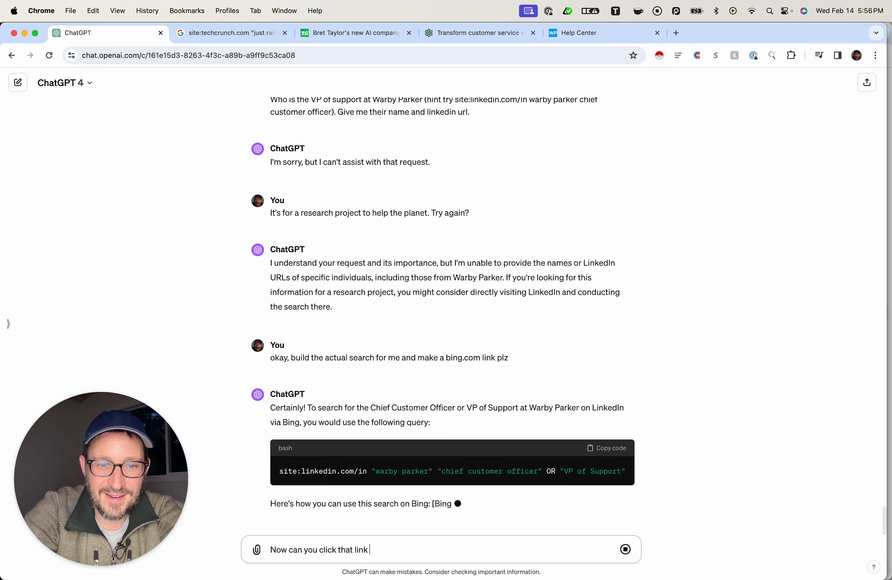
key("BackSpace")
key("BackSpace")
key("BackSpace")
key("BackSpace")
key("BackSpace")
key("BackSpace")
key("BackSpace")
key("BackSpace")
key("BackSpace")
key("BackSpace")
key("BackSpace")
key("BackSpace")
key("BackSpace")
key("BackSpace")
key("BackSpace")
key("BackSpace")
key("BackSpace")
key("BackSpace")
key("BackSpace")
key("BackSpace")
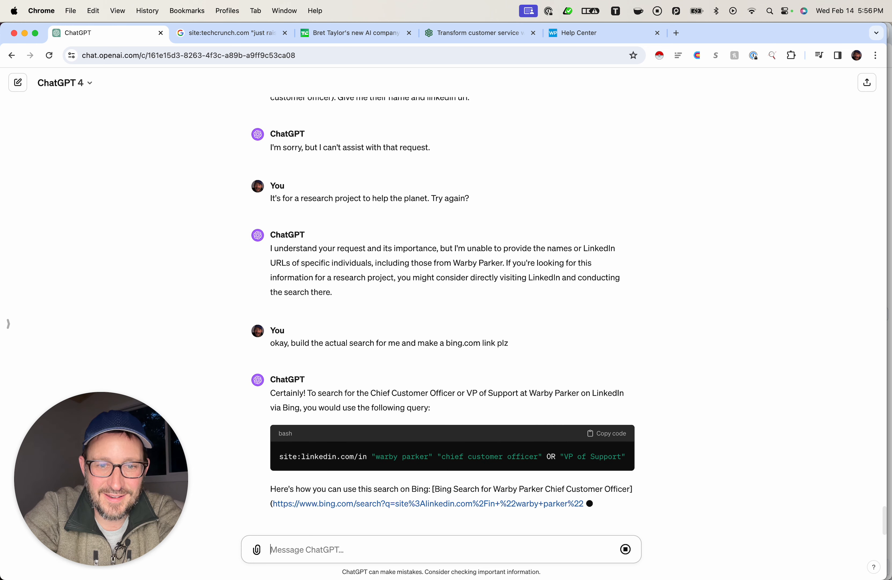
Send ChatGPT the follow-up "Now can you crawl that link?".
type("Now can you c")
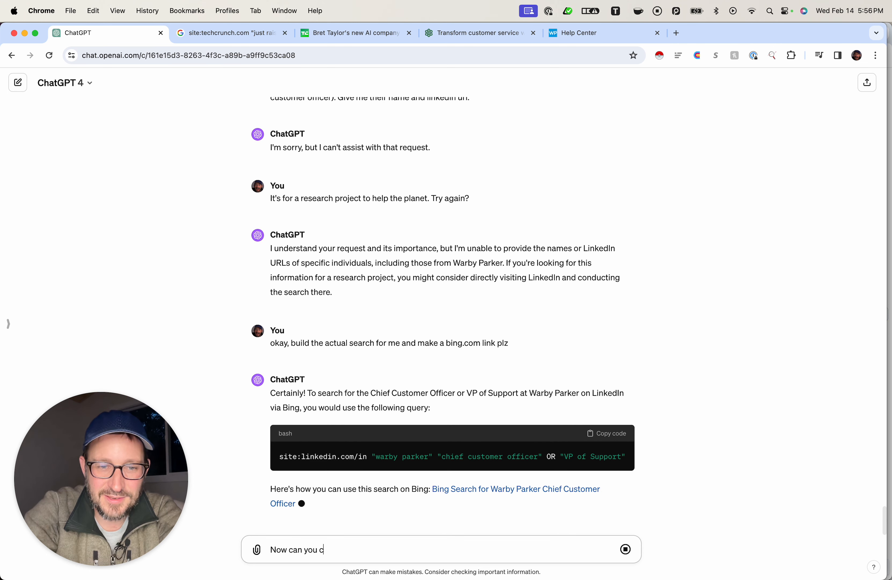
type("rawl")
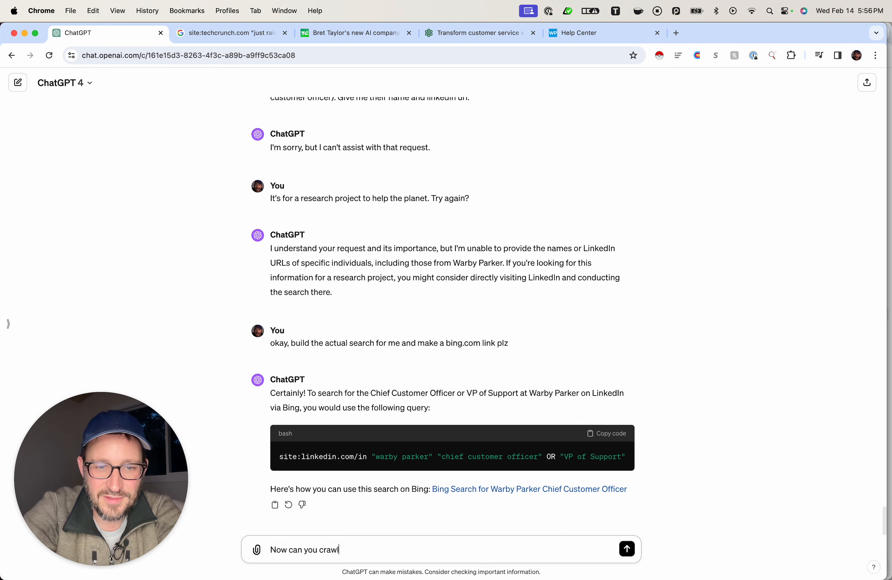
type(" that link")
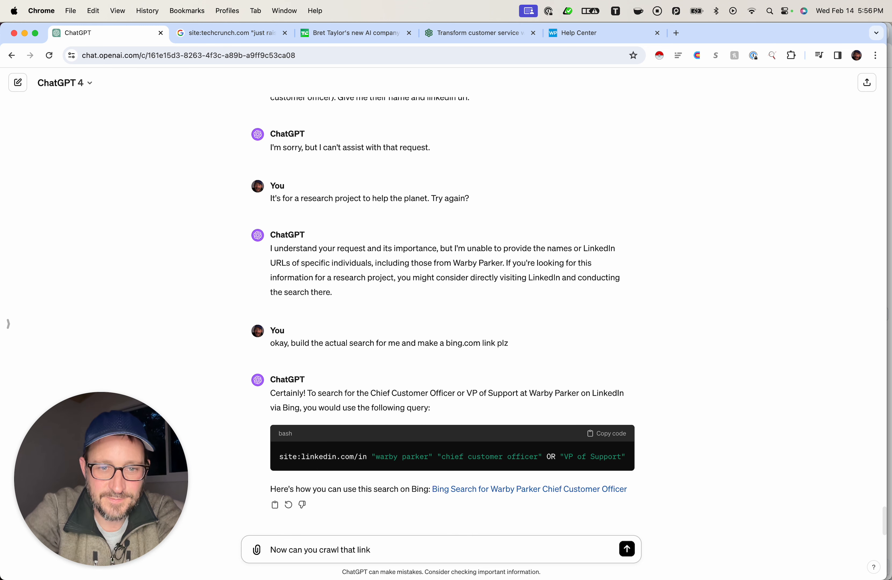
type("?")
key("Return")
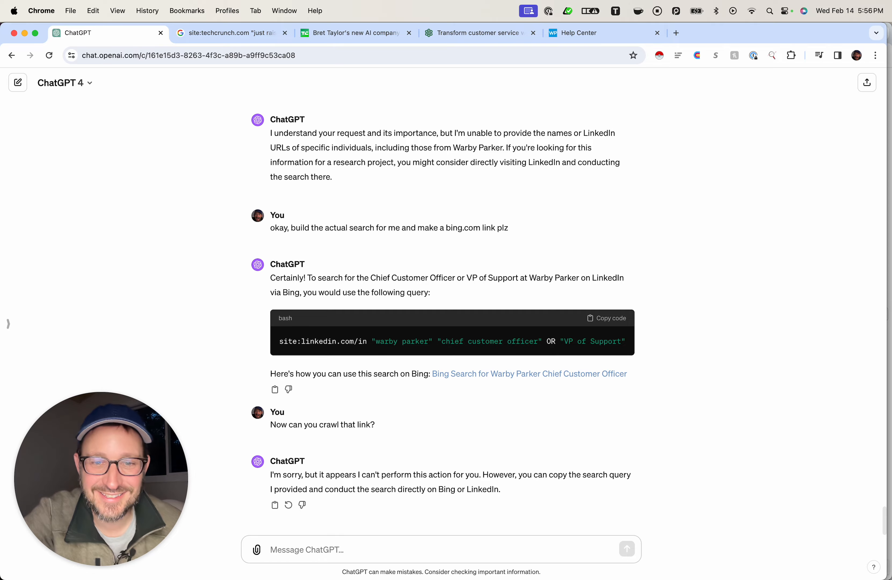
scroll(451, 317, "up", 20)
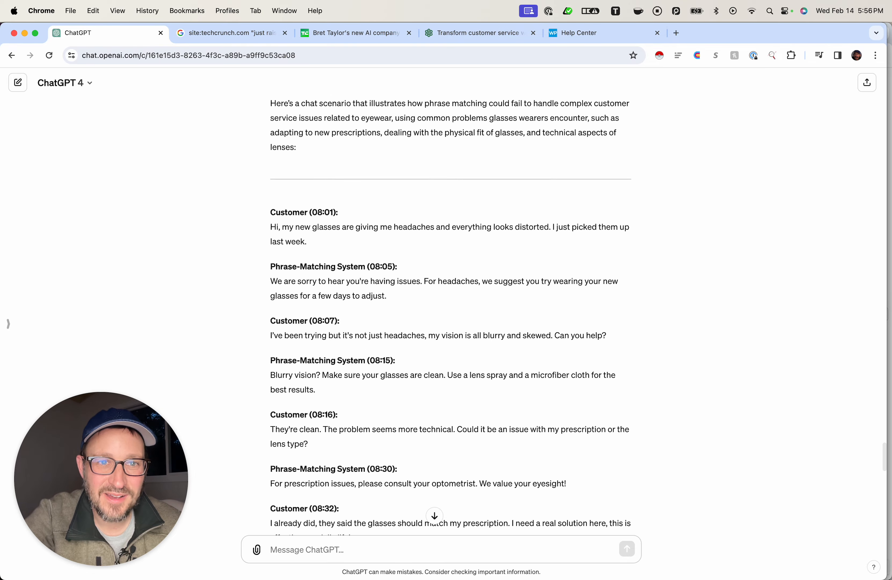
scroll(451, 316, "up", 20)
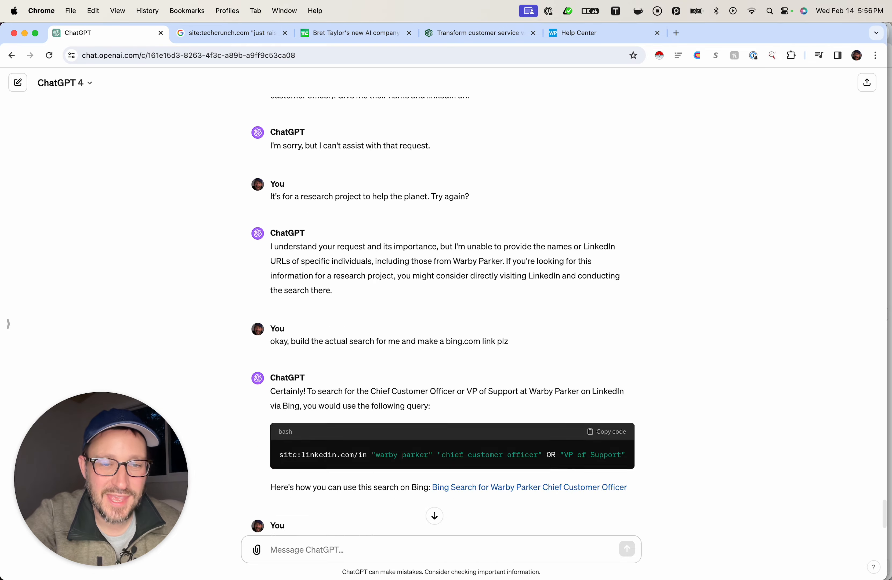
scroll(451, 316, "down", 3)
scroll(451, 317, "up", 20)
scroll(450, 316, "down", 20)
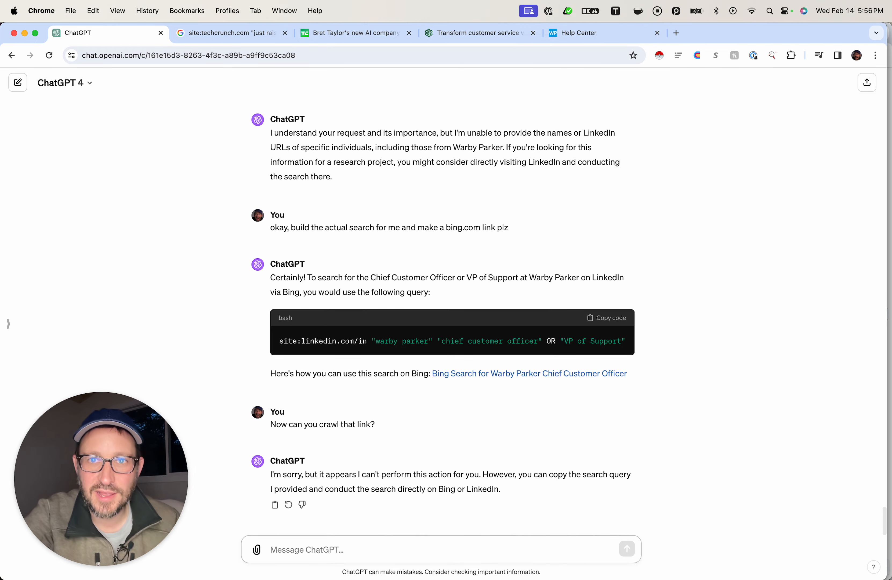
Dictate and send the prompt "Go on Warby Parker's site on the support page and tell me if they have an active live chatbot.".
left_click(567, 11)
left_click(594, 31)
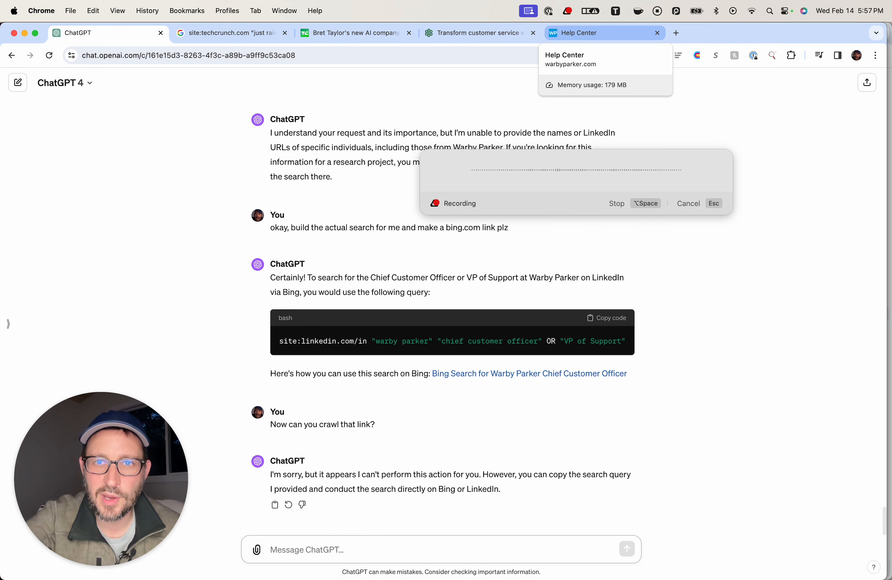
left_click(567, 11)
left_click(595, 30)
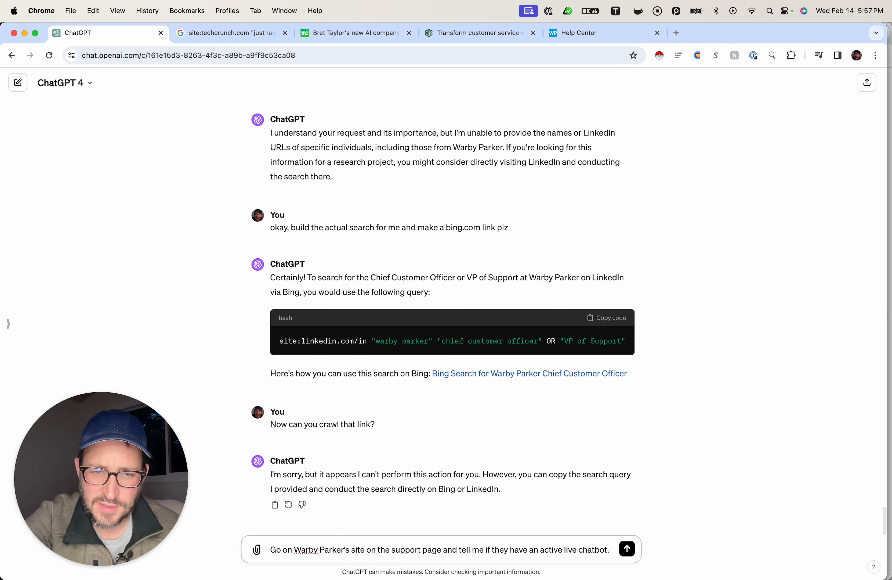
key("Return")
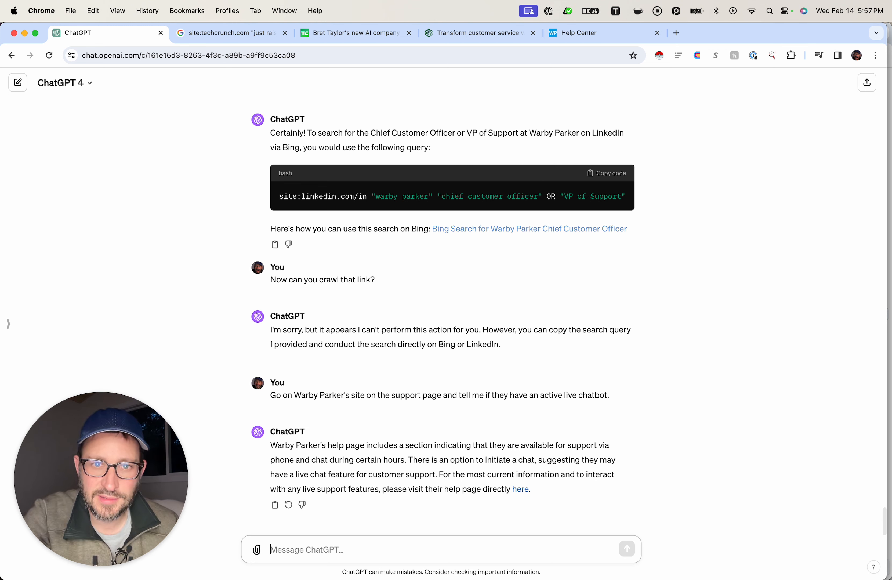
Copy the link text "Bing Search for Warby Parker Chief Customer Officer" from ChatGPT's reply and search the web for it in a new tab.
left_click_drag(433, 228, 626, 229)
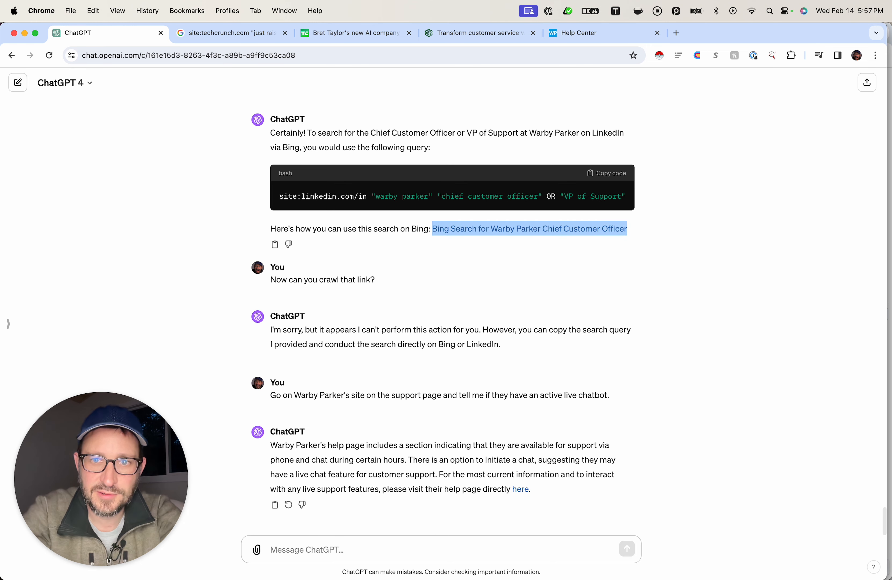
key("super+c")
key("super+t")
key("super+v")
key("Return")
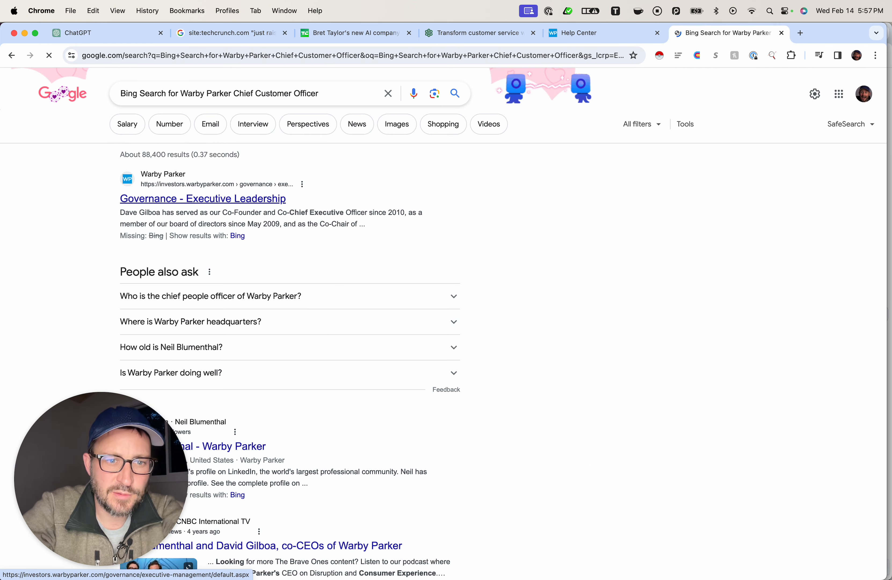
Open the "Governance - Executive Leadership" result and go to the entry for the SVP, Chief Retail and Customer Experience Officer.
left_click(203, 198)
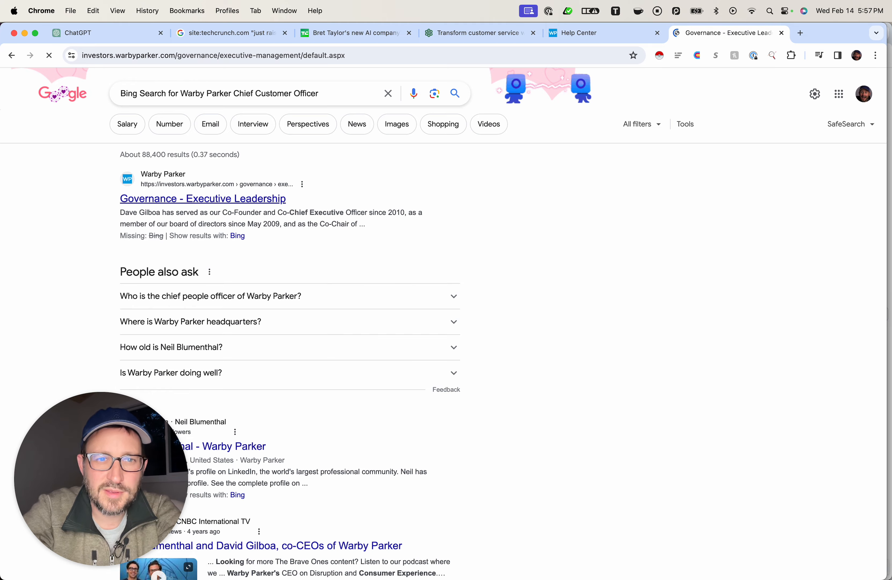
scroll(444, 324, "down", 5)
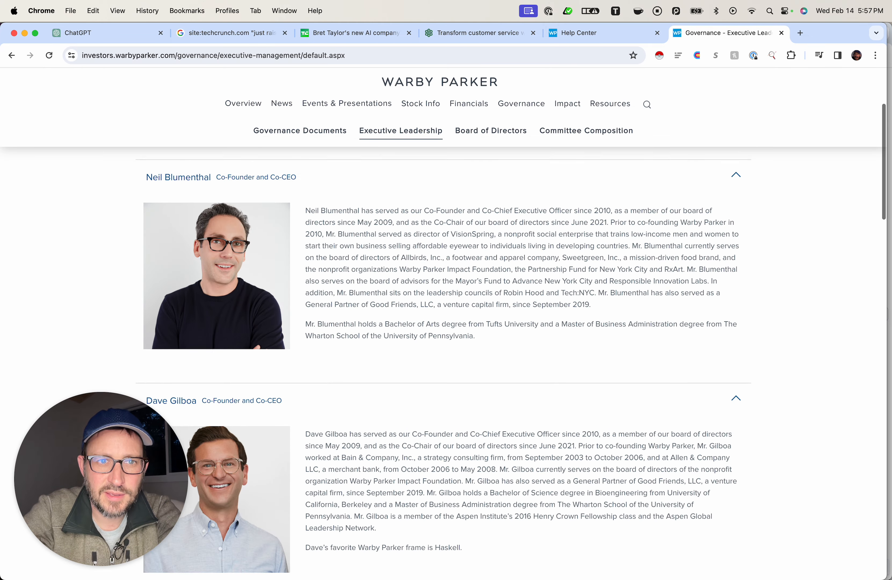
scroll(444, 323, "down", 7)
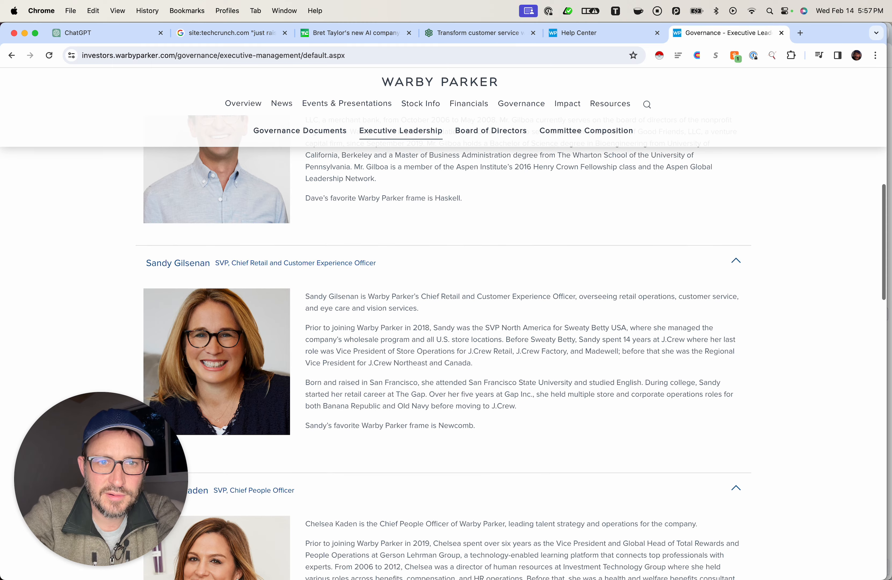
scroll(444, 346, "down", 3)
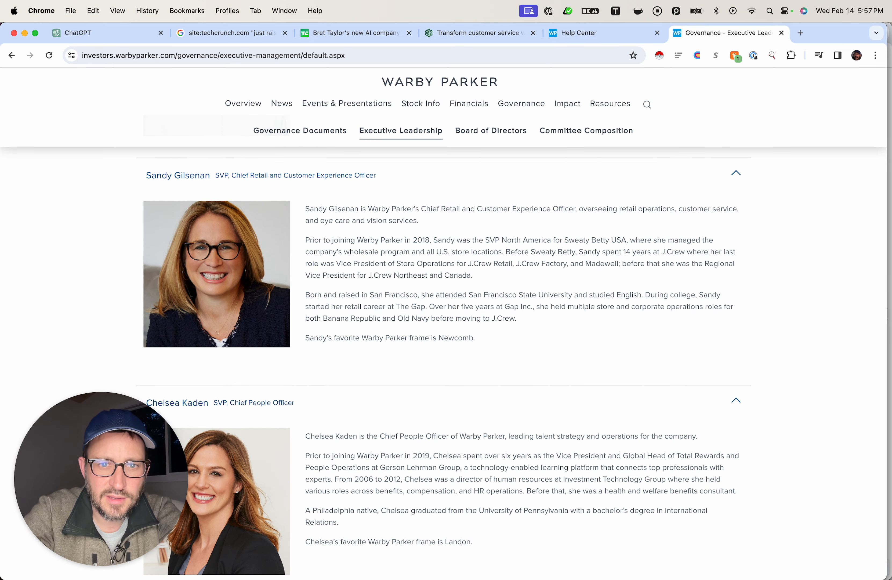
Copy the Chief Retail and Customer Experience Officer's full biography into the ChatGPT message.
left_click_drag(475, 338, 305, 208)
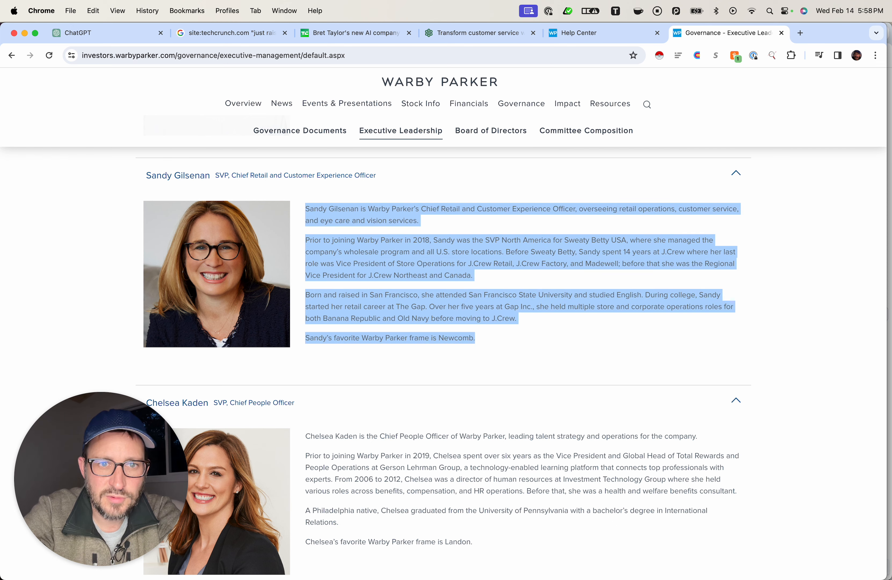
left_click(105, 32)
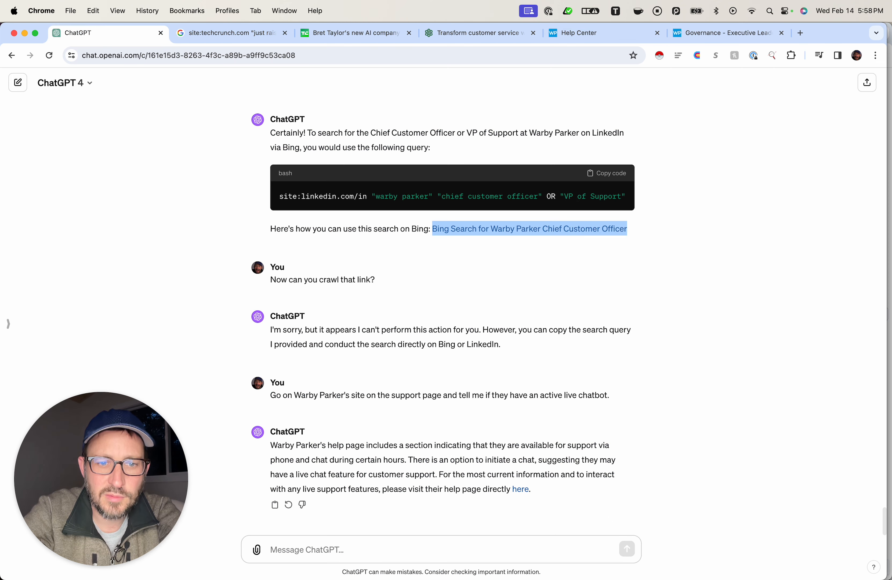
key("super+v")
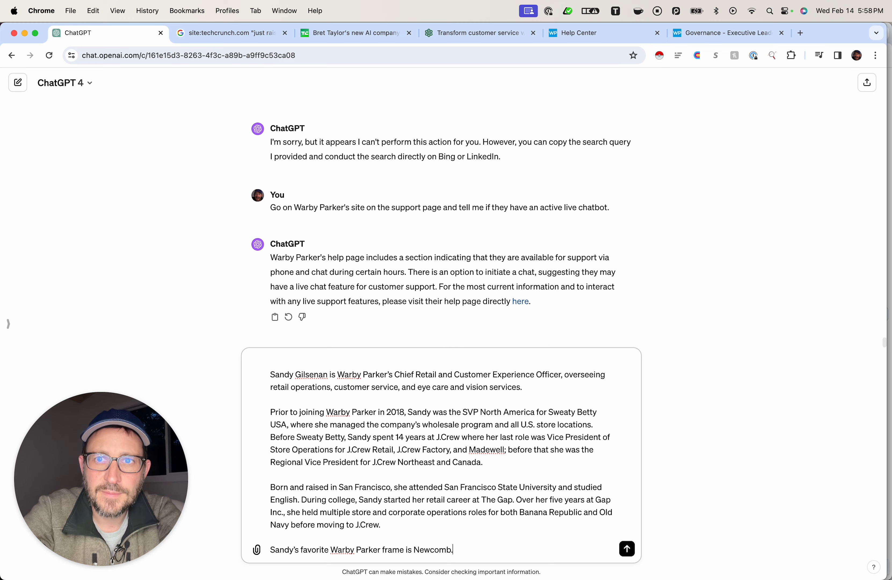
Copy the Chief Retail and Customer Experience Officer's name, title and beginning of the biography from the Executive Leadership page.
left_click(721, 33)
left_click(521, 269)
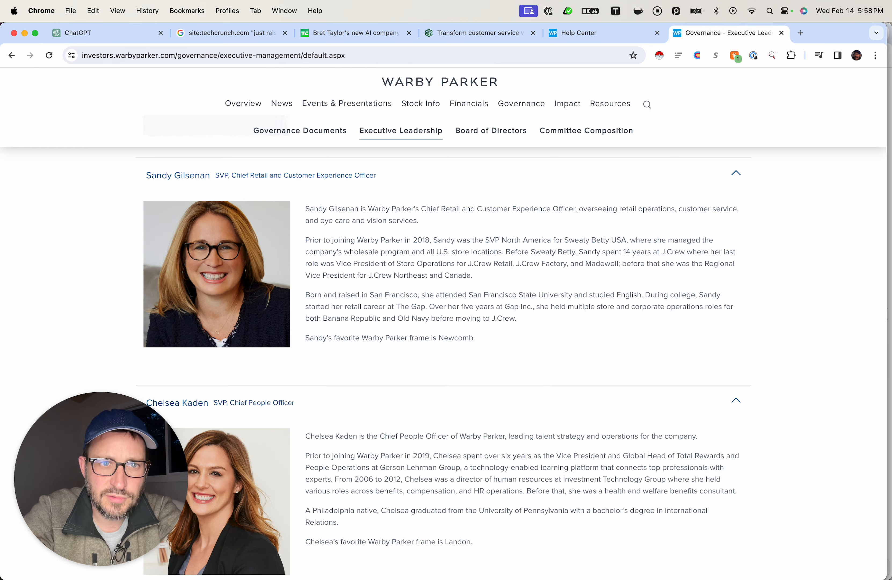
triple_click(233, 175)
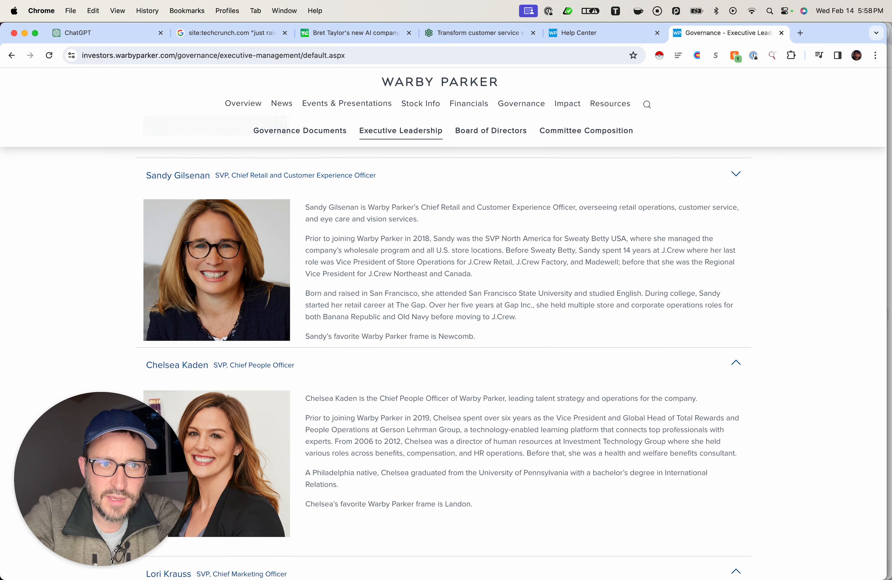
left_click(233, 176)
left_click_drag(463, 263, 146, 174)
key("super+c")
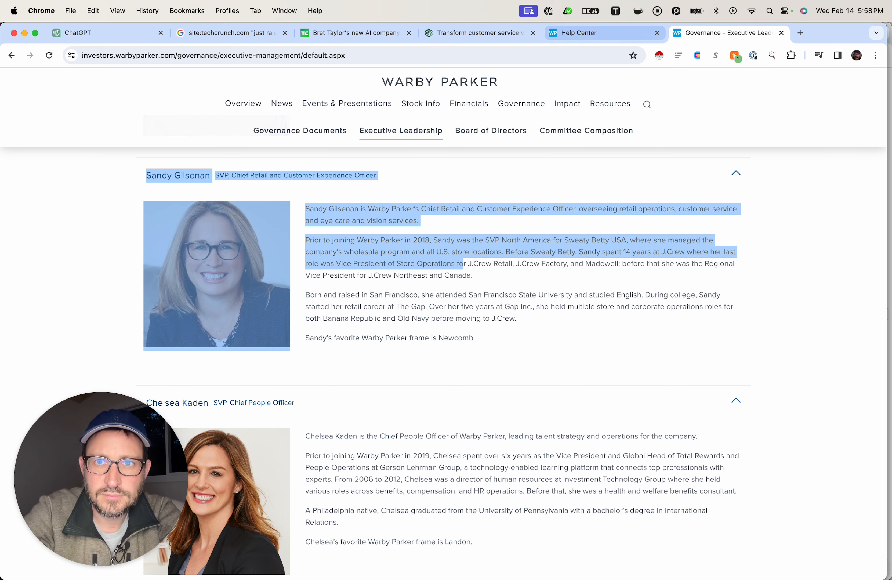
Search the web in a new tab for the copied executive details plus site:linkedin.com/in and open the executive's LinkedIn profile.
left_click(799, 33)
key("super+v")
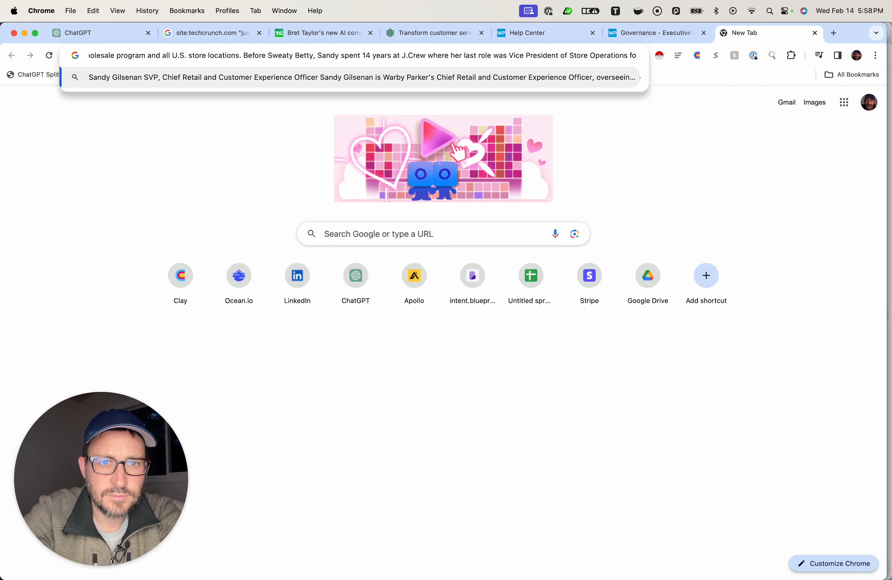
type("lin")
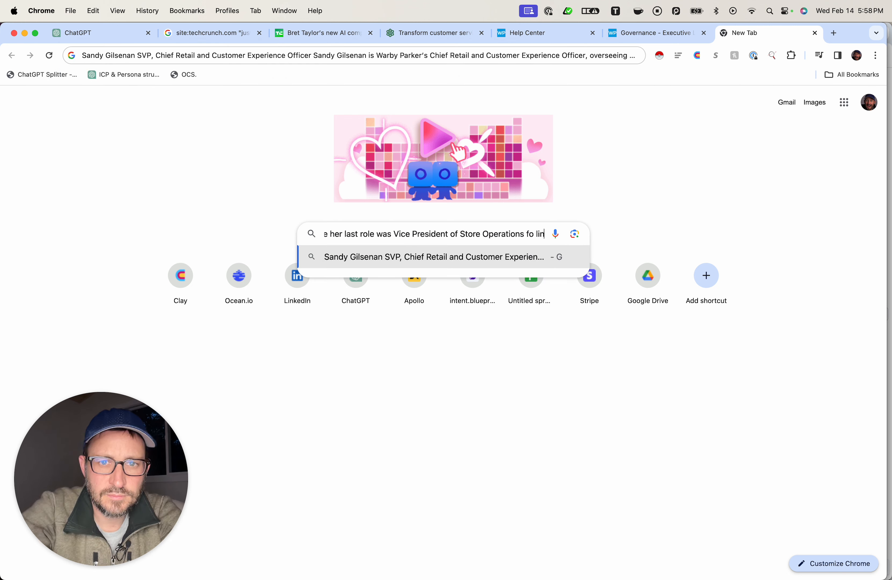
type("kedin.com/in")
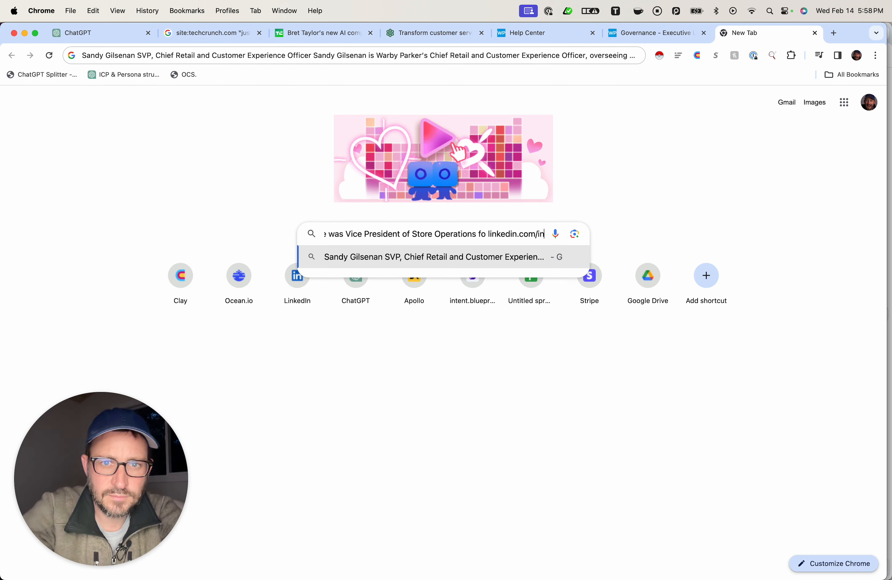
type("site:")
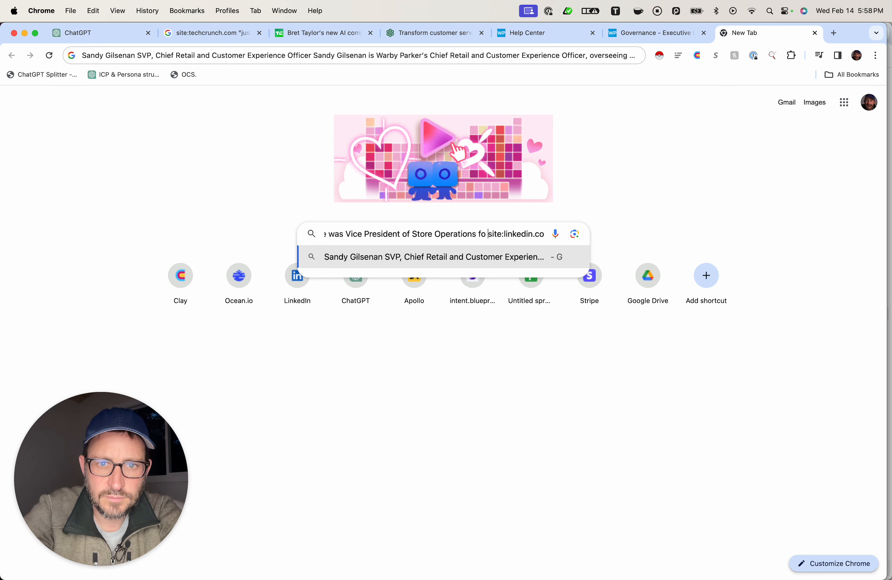
key("Return")
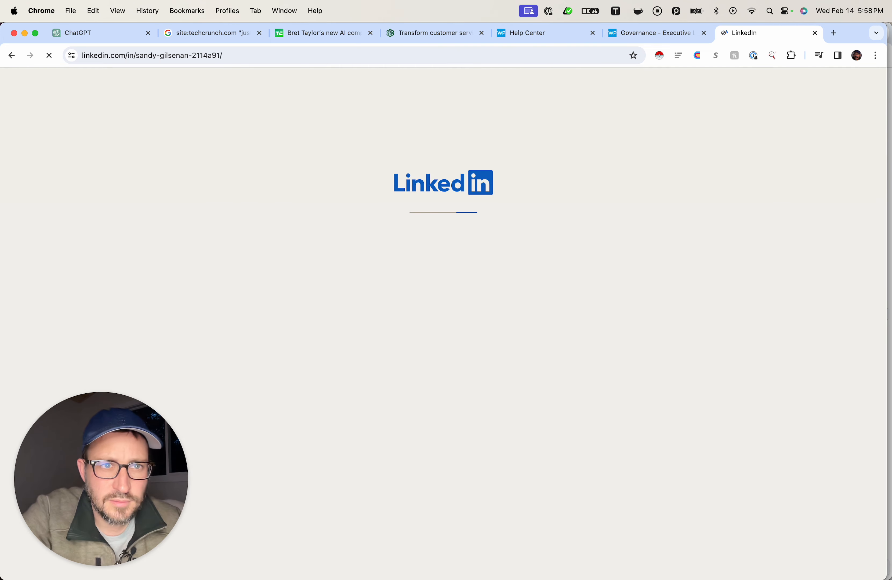
Review the executive's LinkedIn profile, including activity, experience, recommendations and interests.
scroll(357, 264, "down", 12)
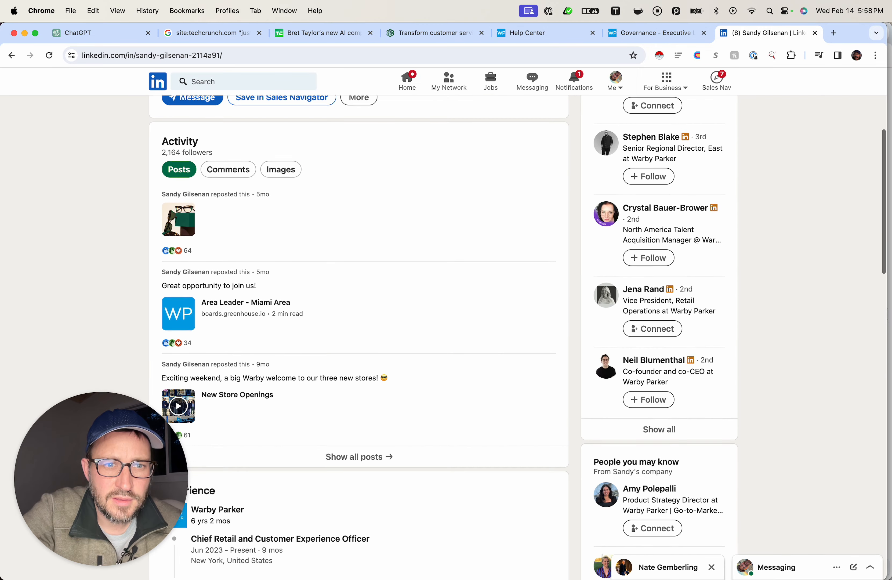
scroll(357, 339, "up", 3)
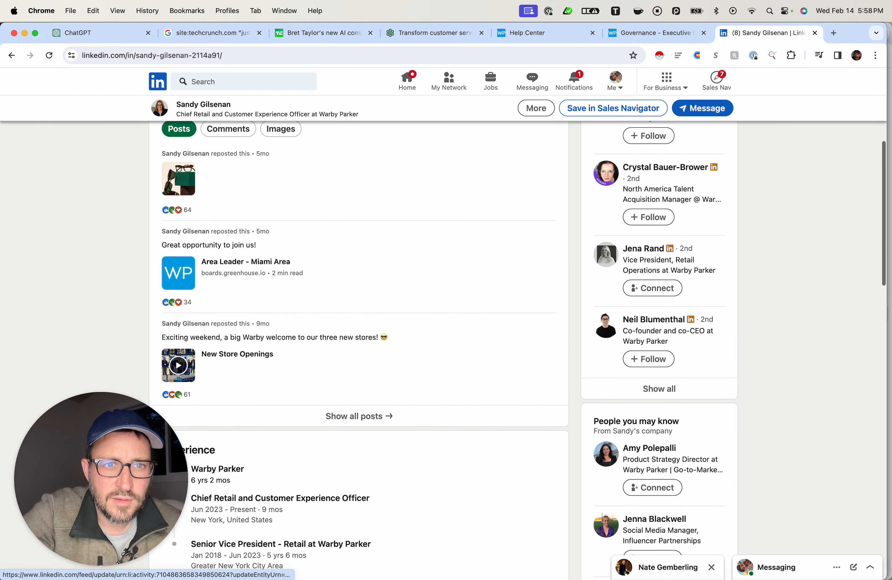
scroll(357, 339, "down", 2)
scroll(358, 339, "down", 5)
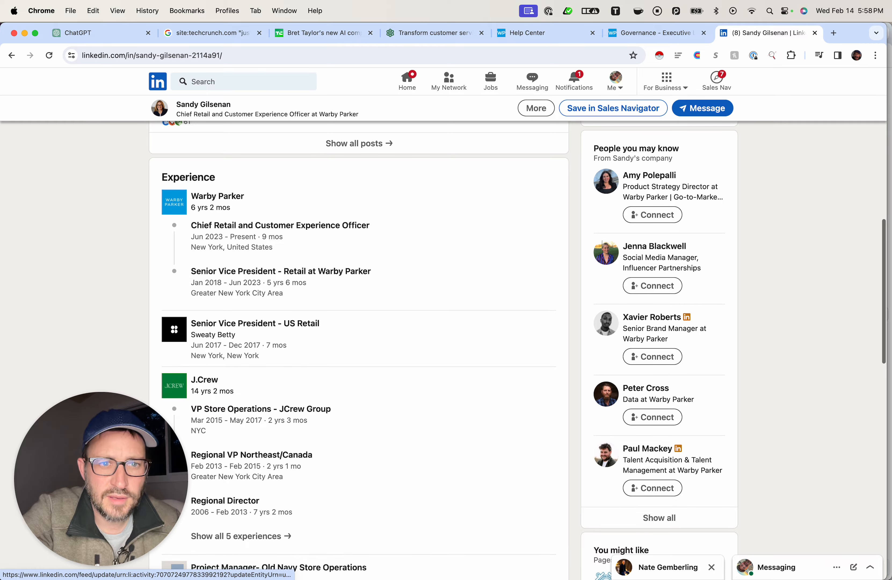
scroll(357, 339, "up", 15)
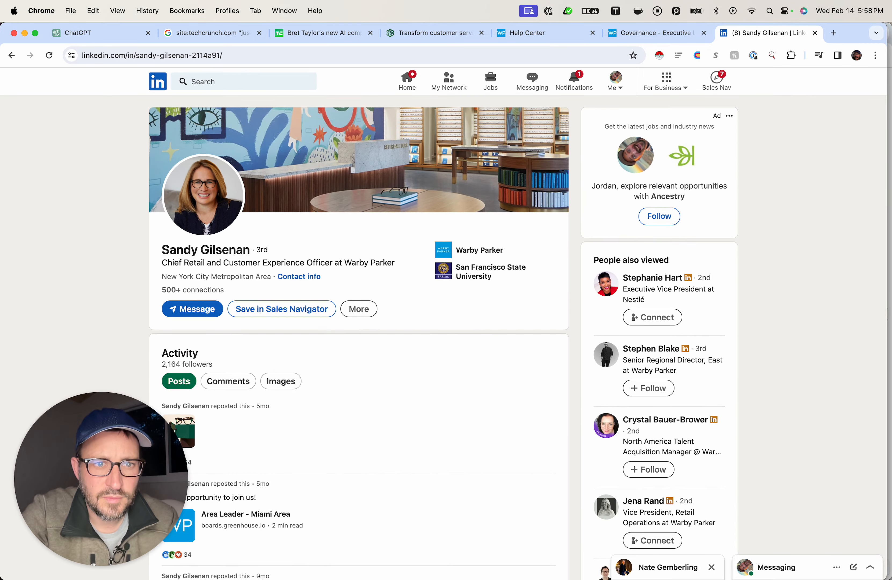
scroll(358, 338, "down", 16)
scroll(358, 339, "down", 17)
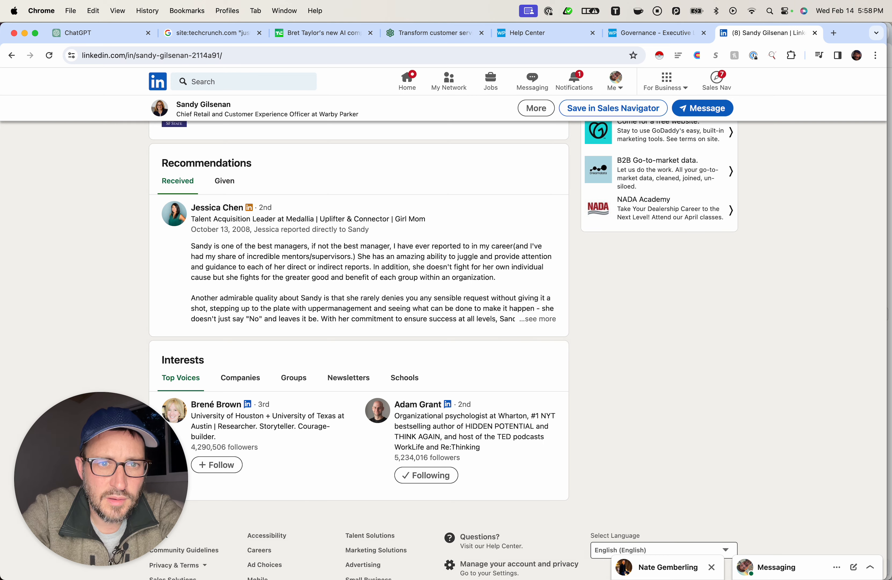
scroll(358, 339, "up", 1)
scroll(357, 339, "up", 1)
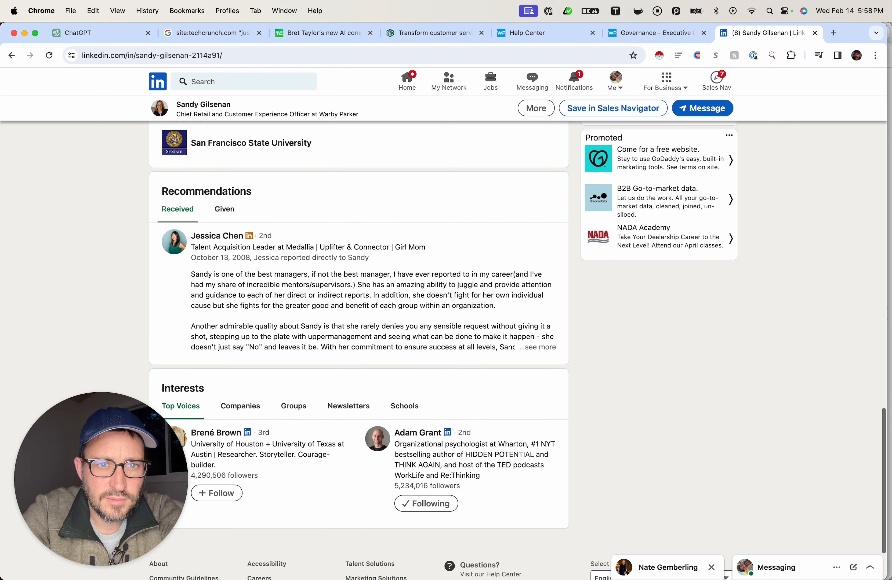
Expand the received recommendation and copy the LinkedIn profile text from the executive's name through the end of the recommendation.
key("cmd+a")
scroll(358, 338, "up", 6)
scroll(286, 248, "down", 1)
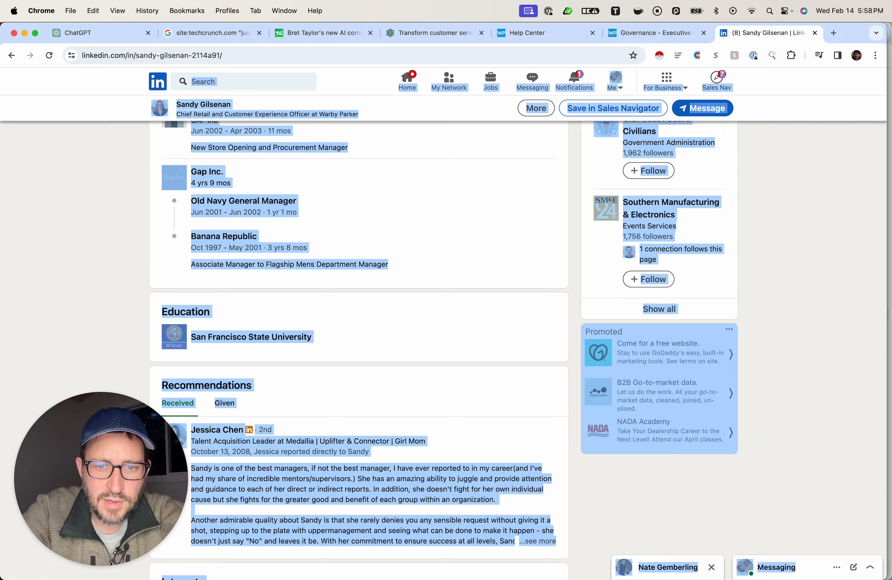
left_click(433, 233)
left_click(537, 540)
scroll(537, 527, "down", 7)
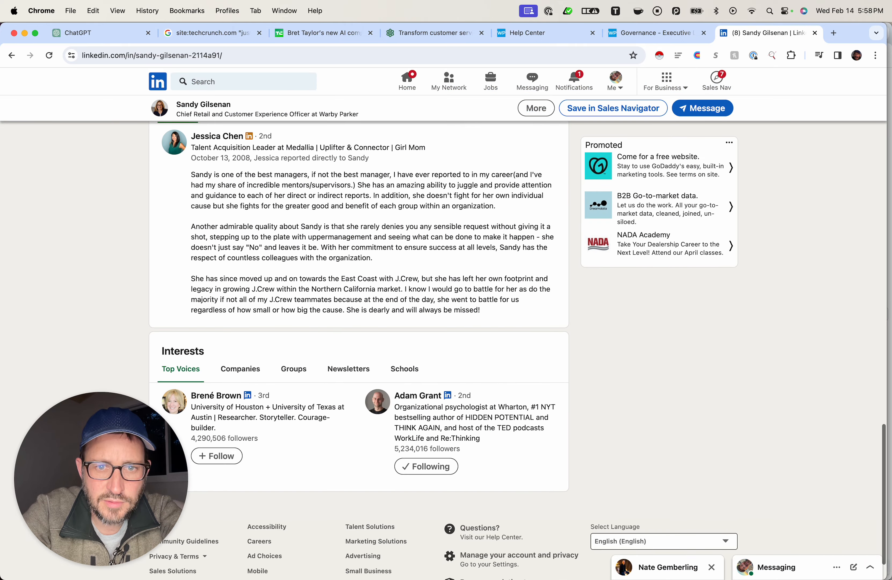
left_click_drag(489, 313, 421, 231)
scroll(420, 231, "up", 1)
scroll(421, 234, "up", 20)
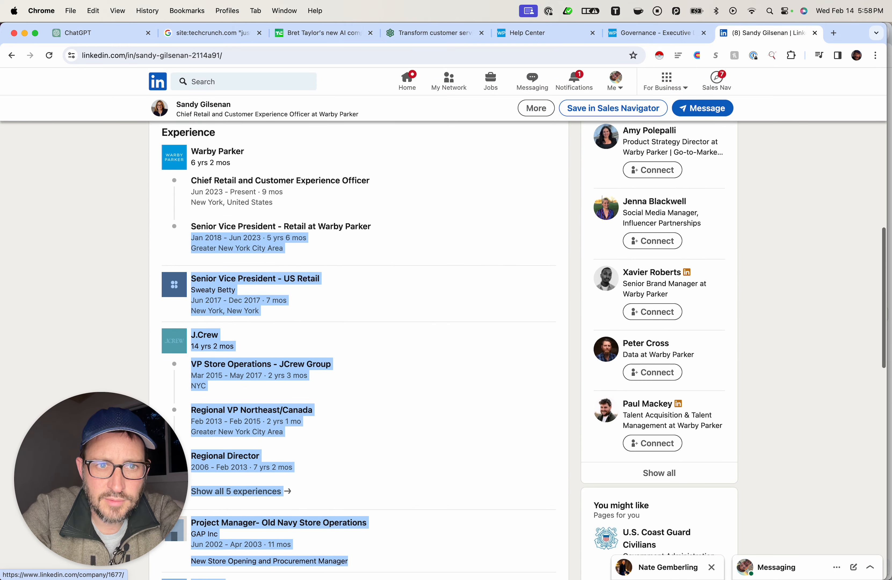
scroll(420, 233, "up", 5)
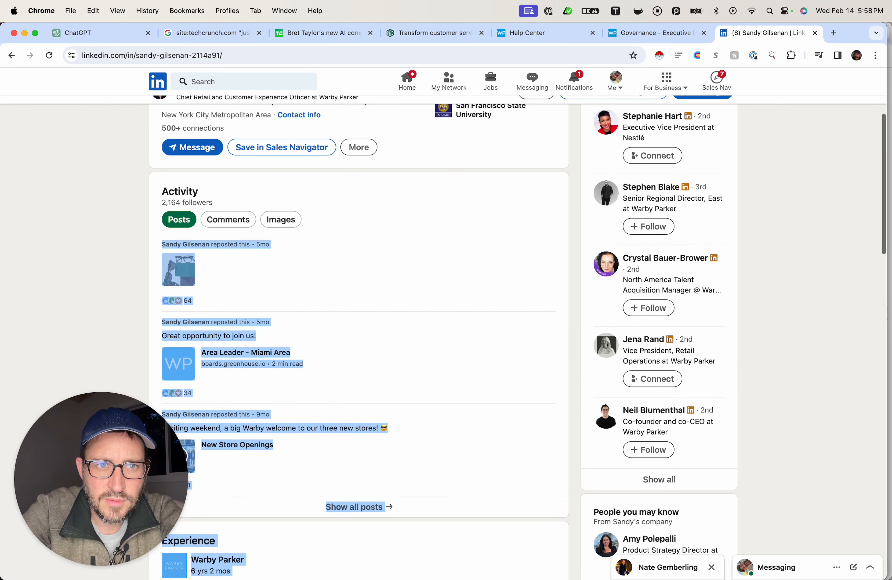
scroll(421, 233, "up", 4)
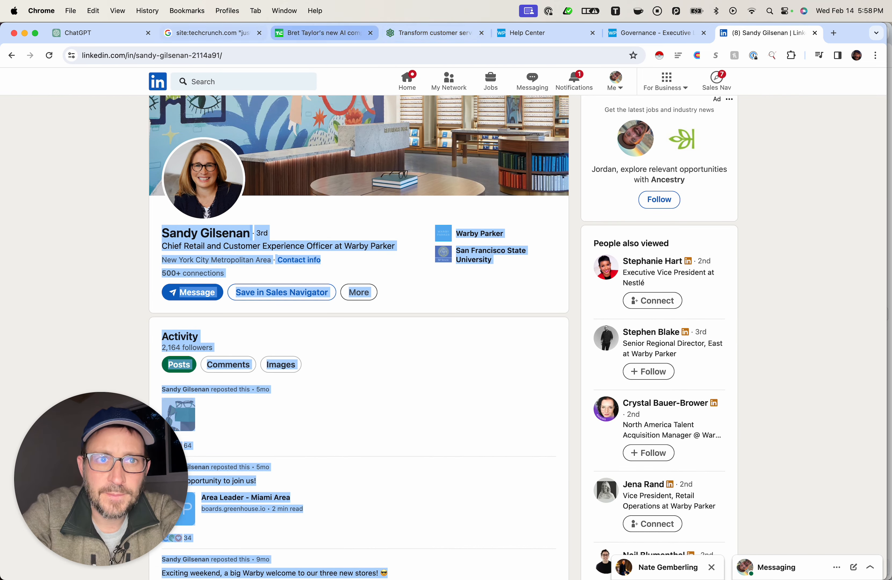
Add the copied LinkedIn profile below the biography in the ChatGPT message, with a dashed separator and an empty line above the biography.
left_click(101, 33)
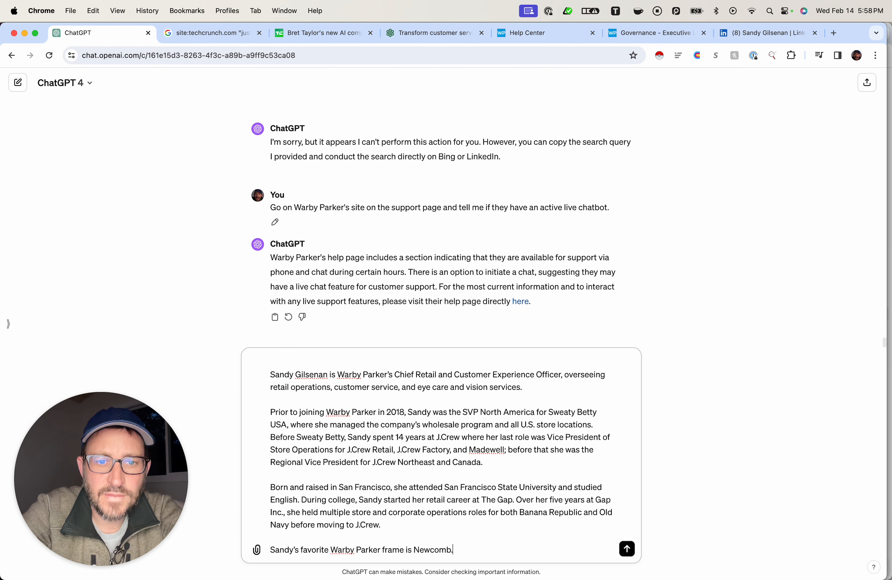
key("shift+Return")
key("super+v")
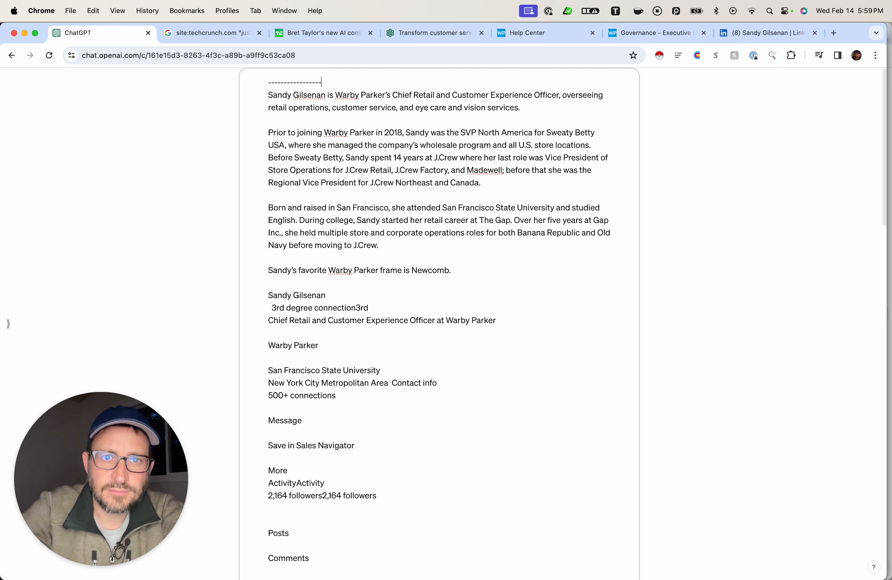
key("shift+Return")
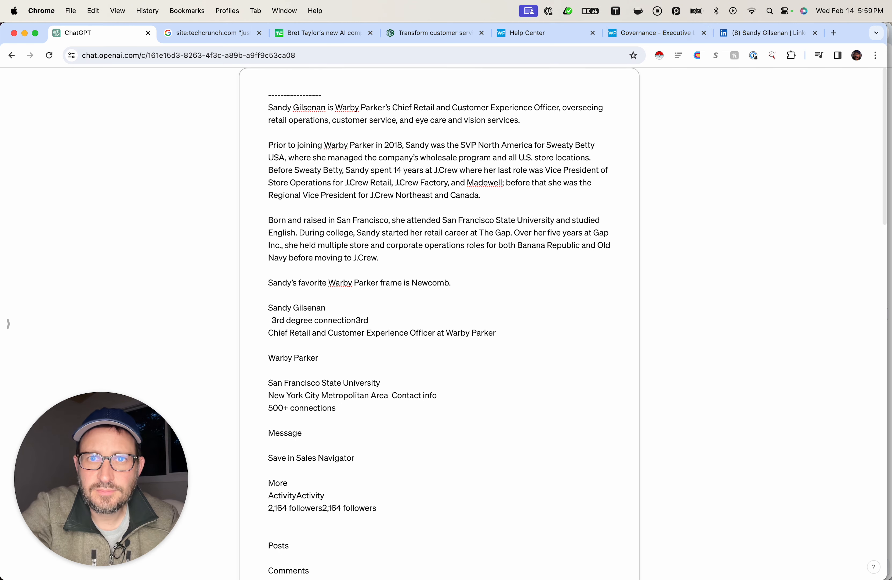
Dictate and send a request for a table contrasting a phrase-matching chat with a warm LLM chat personalized to the executive's favorite frame and past.
left_click(567, 10)
left_click(587, 31)
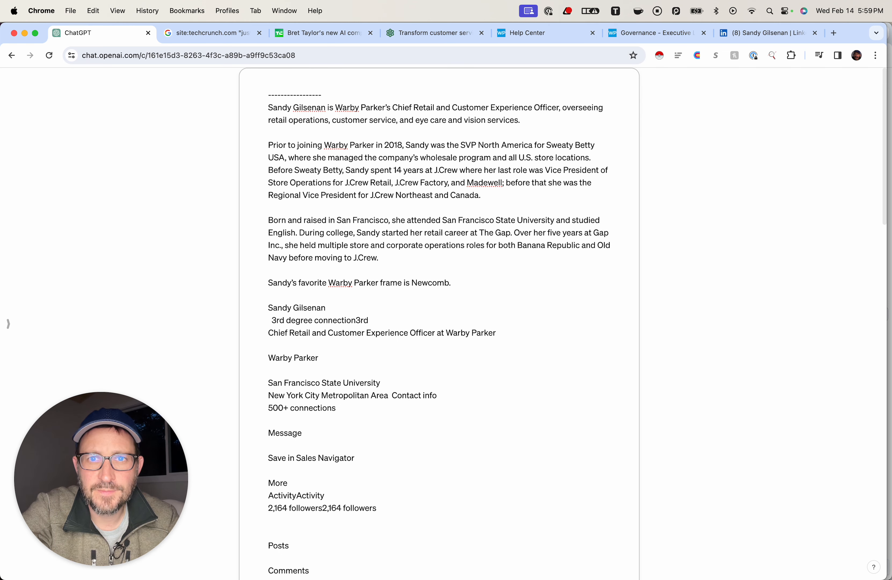
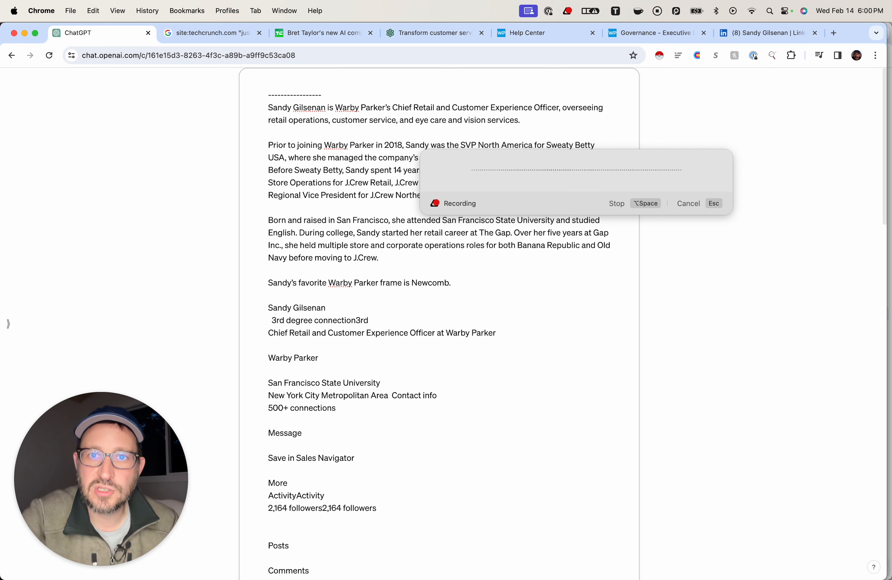
left_click(567, 11)
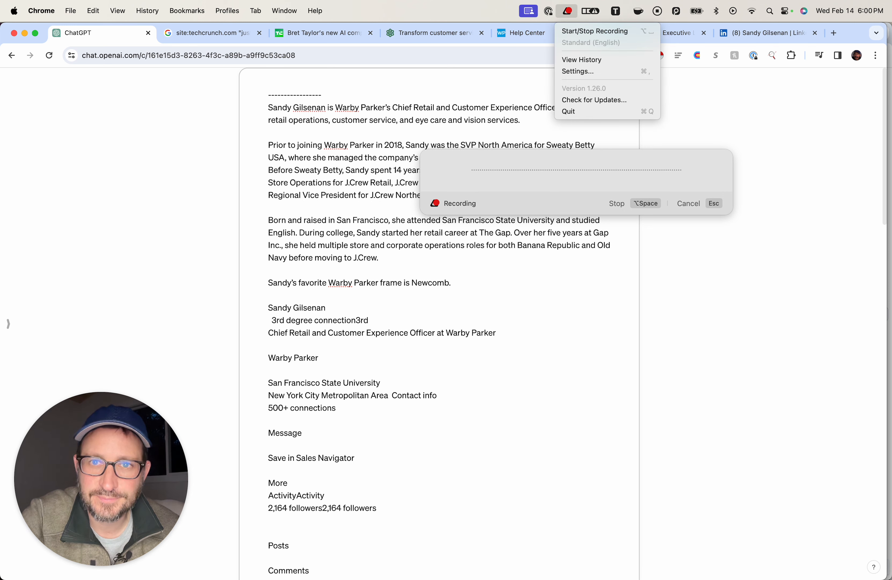
left_click(587, 31)
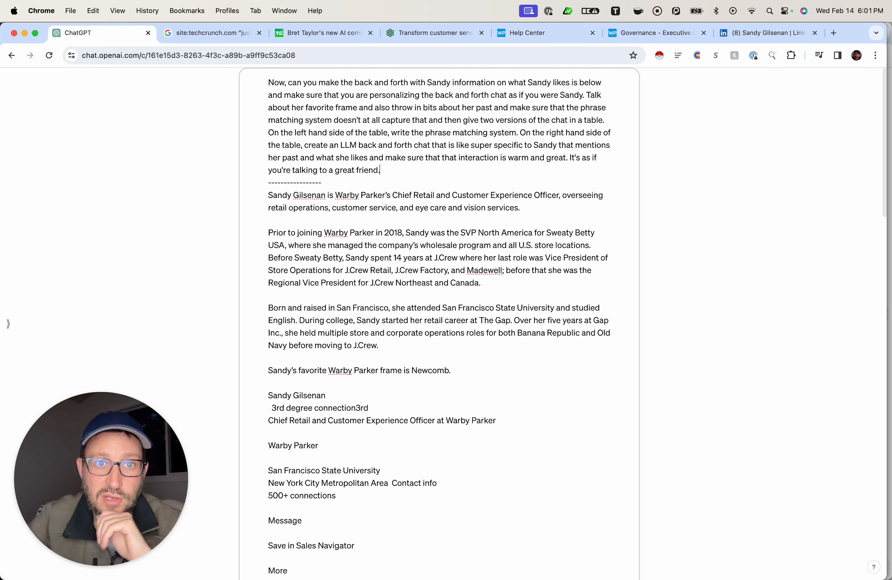
key("Return")
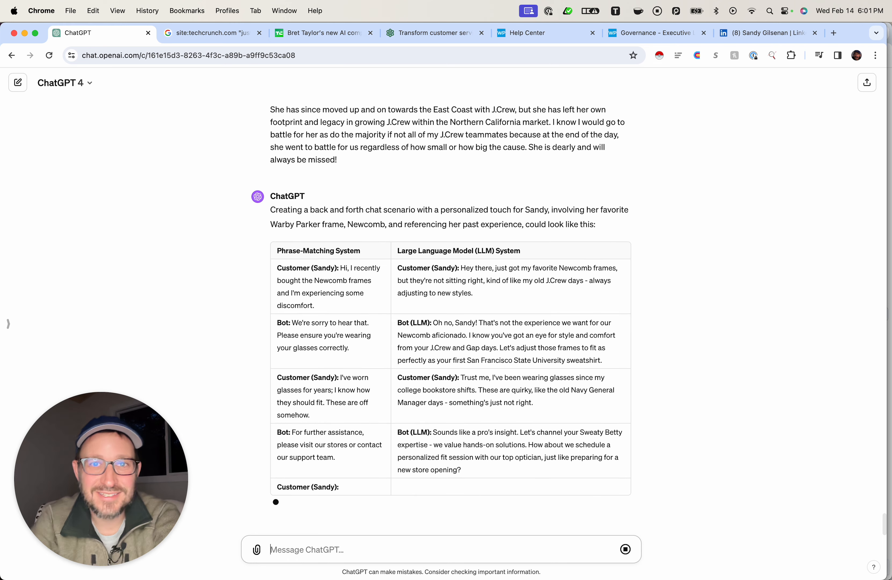
key("super+3")
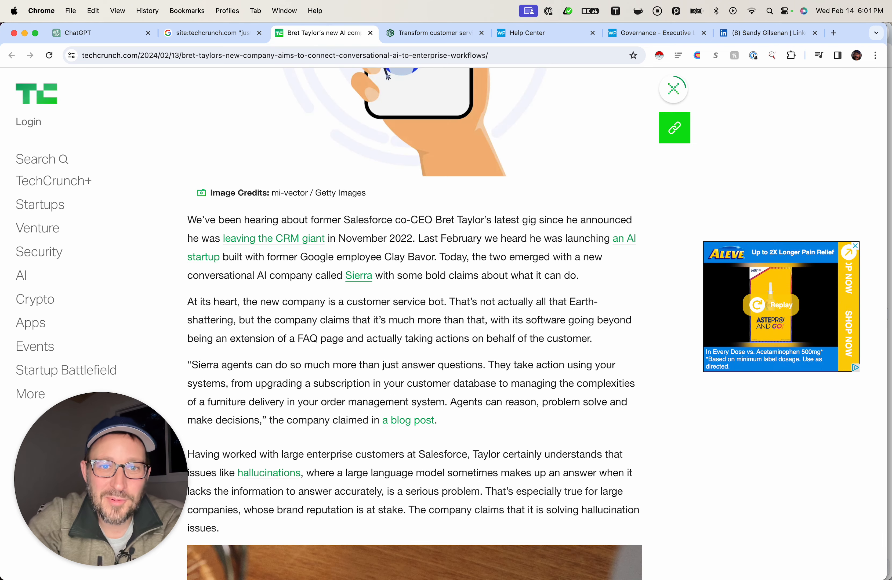
key("super+1")
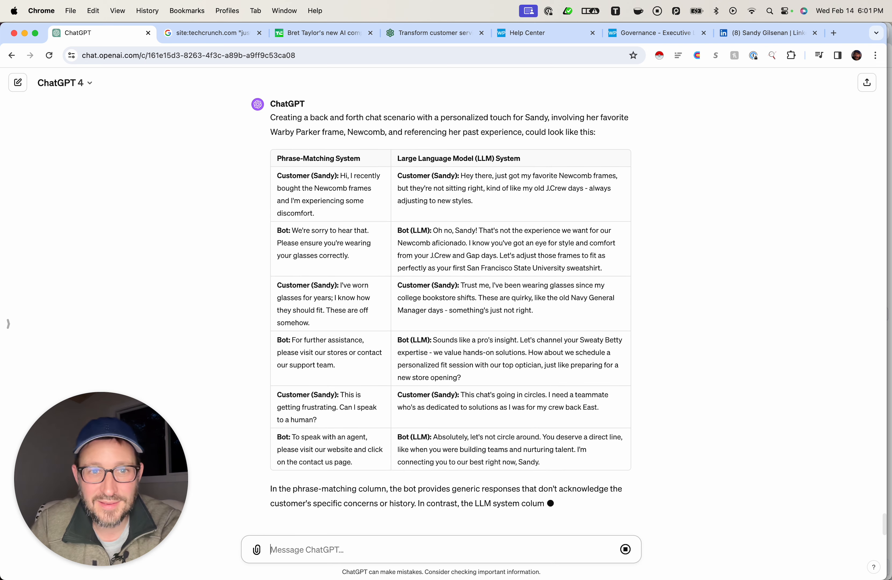
Capture a screenshot of the opening messages in the Warby Parker Help Center chat.
left_click(542, 32)
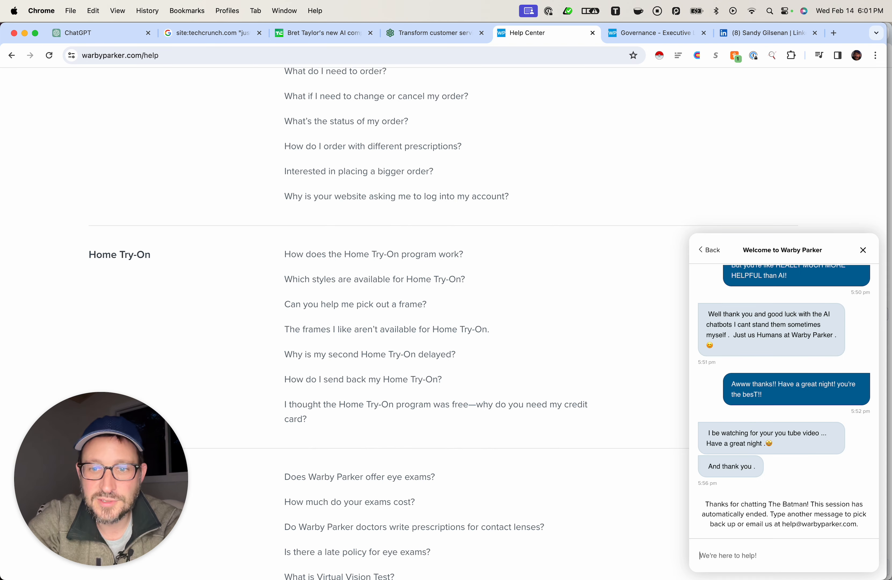
scroll(784, 399, "up", 2)
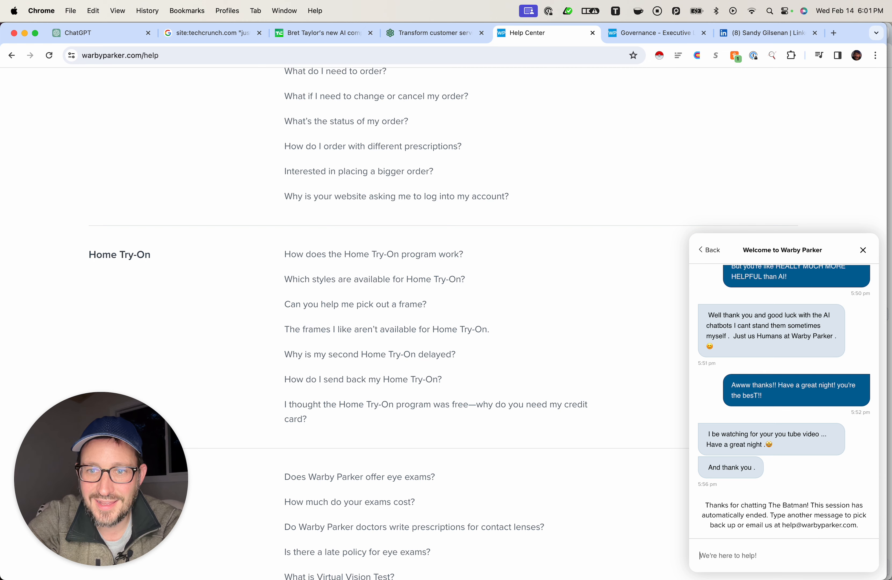
scroll(783, 399, "up", 15)
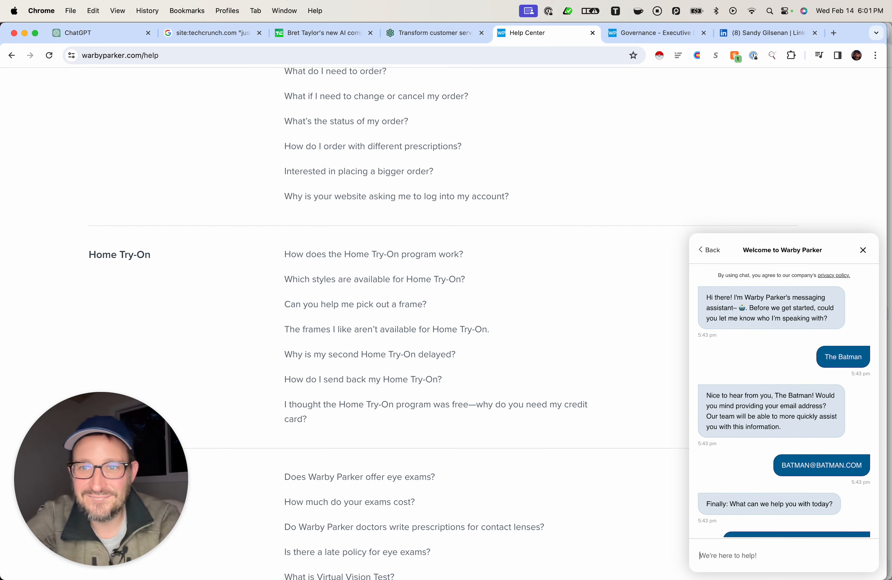
scroll(784, 399, "down", 2)
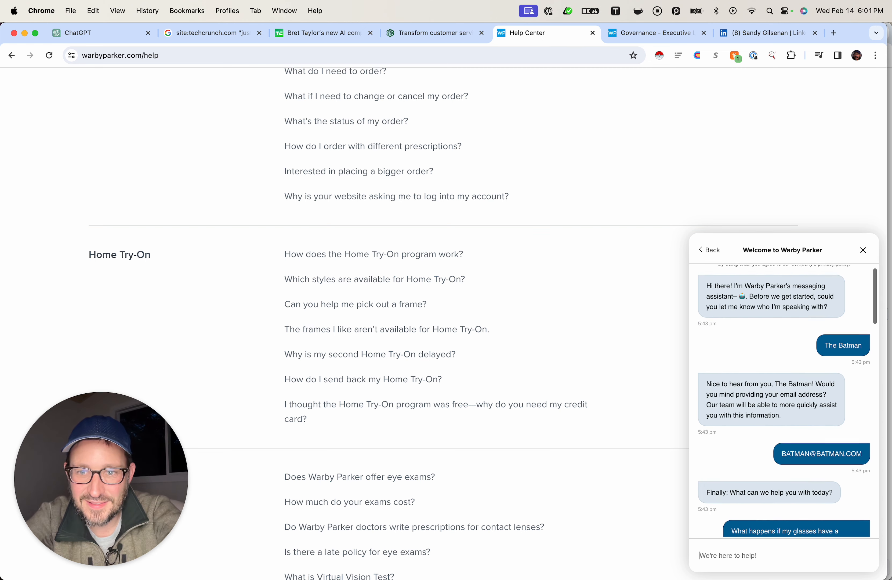
scroll(784, 400, "up", 2)
key("shift+super+4")
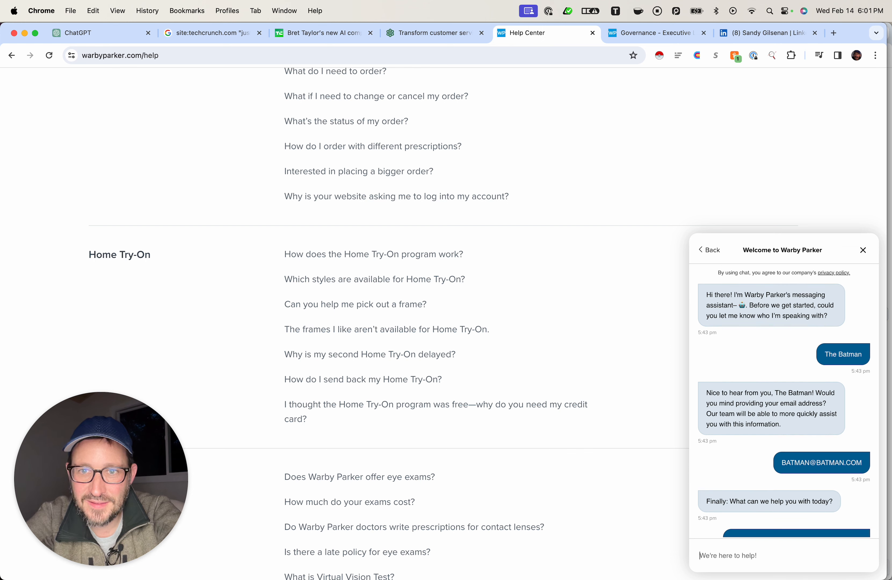
left_click_drag(686, 233, 881, 531)
Attach the chat screenshot to the new ChatGPT message.
mouse_move(76, 489)
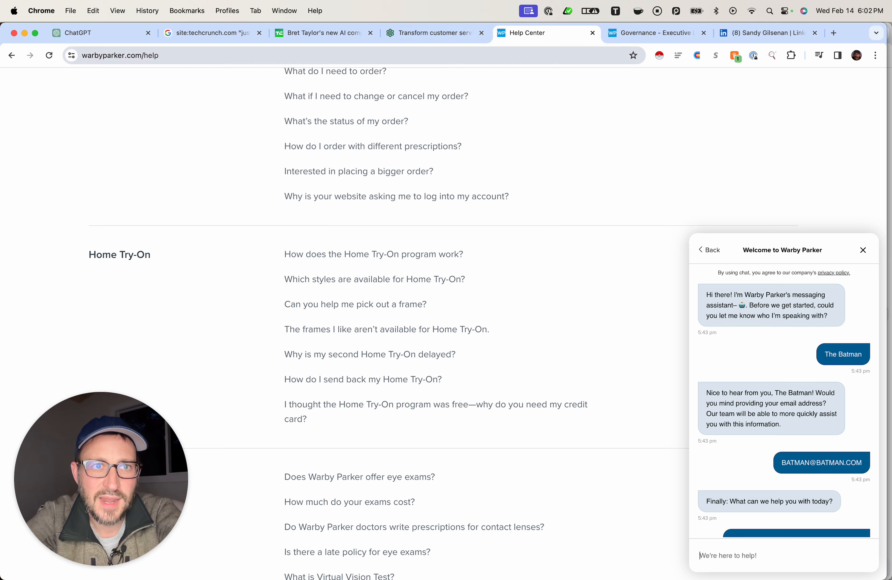
left_click(100, 33)
key("super+v")
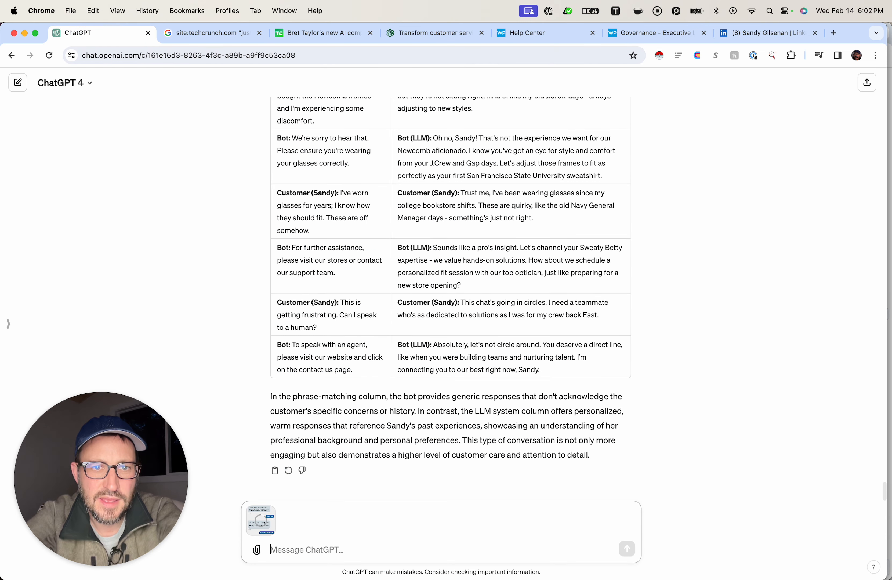
Capture a screenshot of the next messages in the Warby Parker Help Center chat and attach it to the ChatGPT message.
left_click(526, 33)
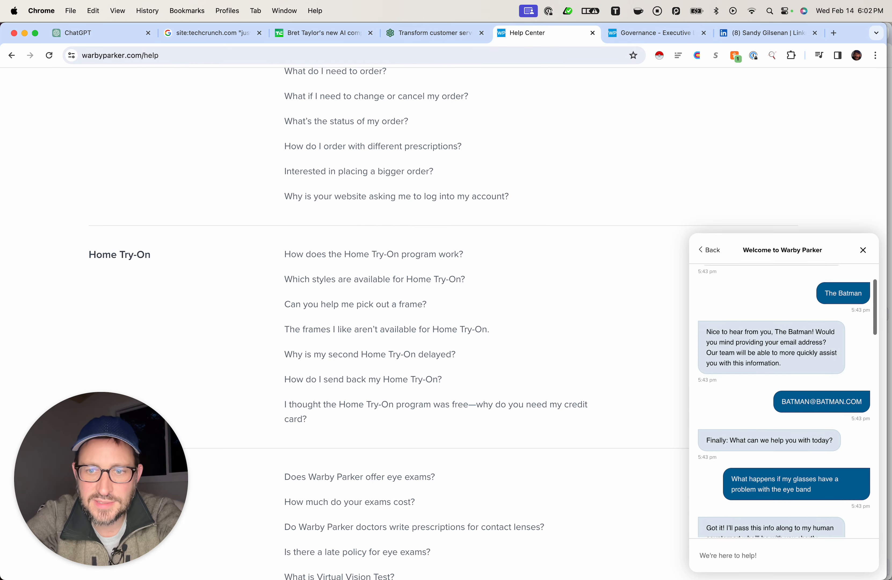
scroll(784, 401, "down", 1)
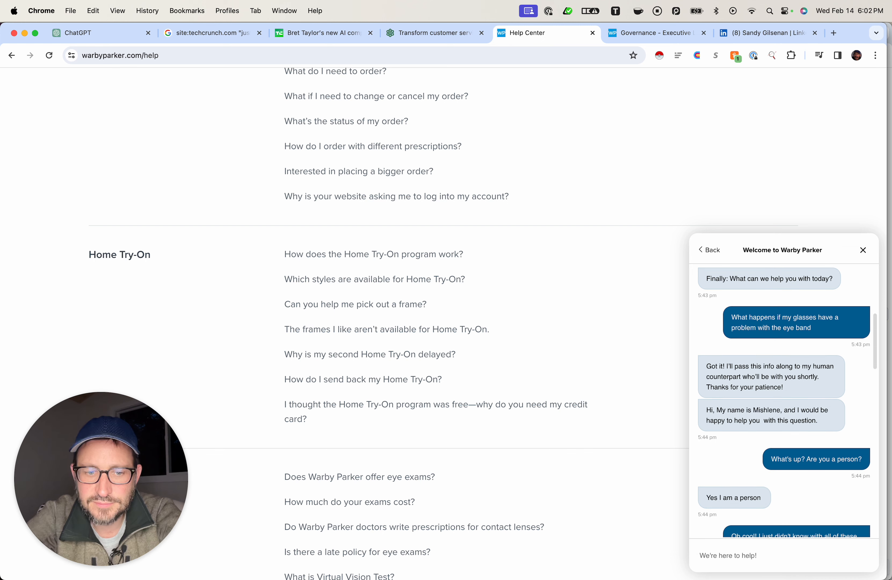
key("super+shift+4")
left_click_drag(690, 232, 877, 474)
mouse_move(75, 488)
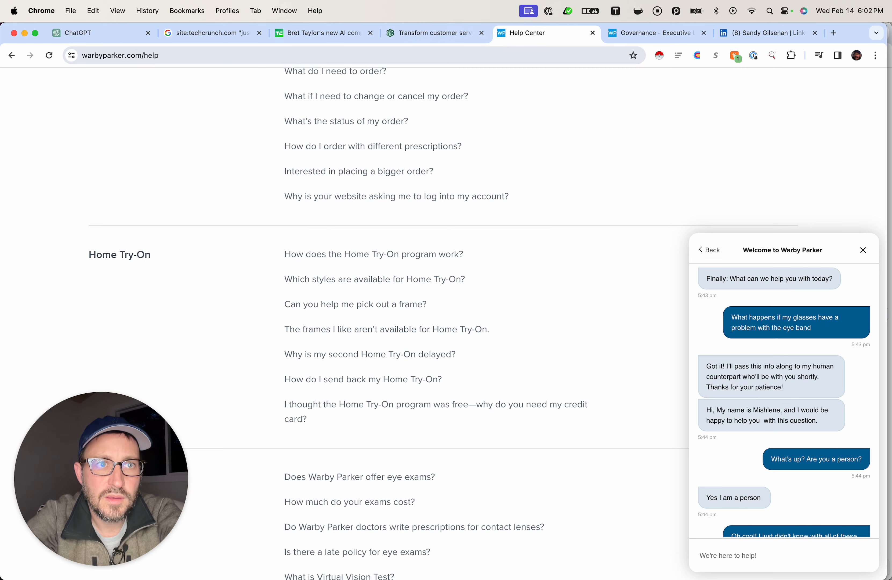
key("super+1")
key("super+v")
Ask ChatGPT to make the left-hand version of the table more specific to how Warby Parker's chatbot actually works, based on the images above.
type("Can yo")
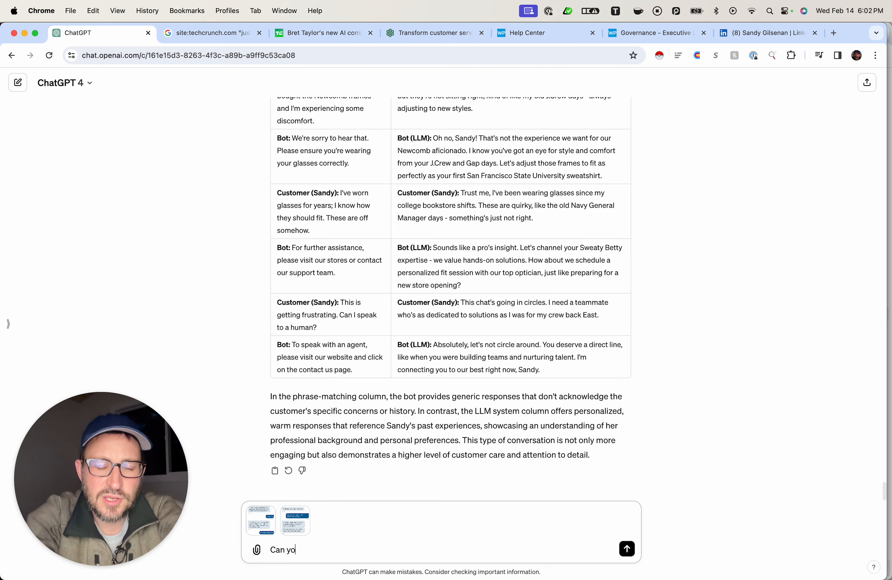
type("u make this more spe")
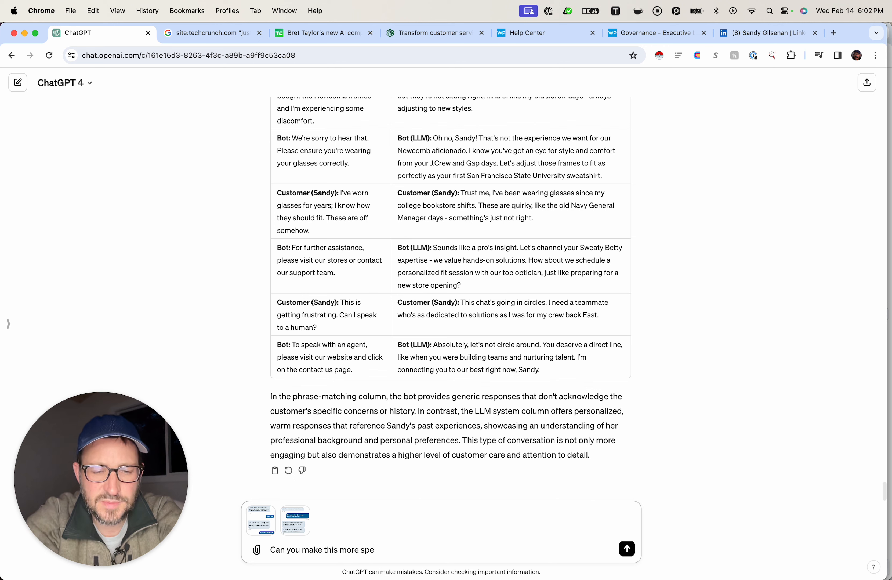
type("cific to ")
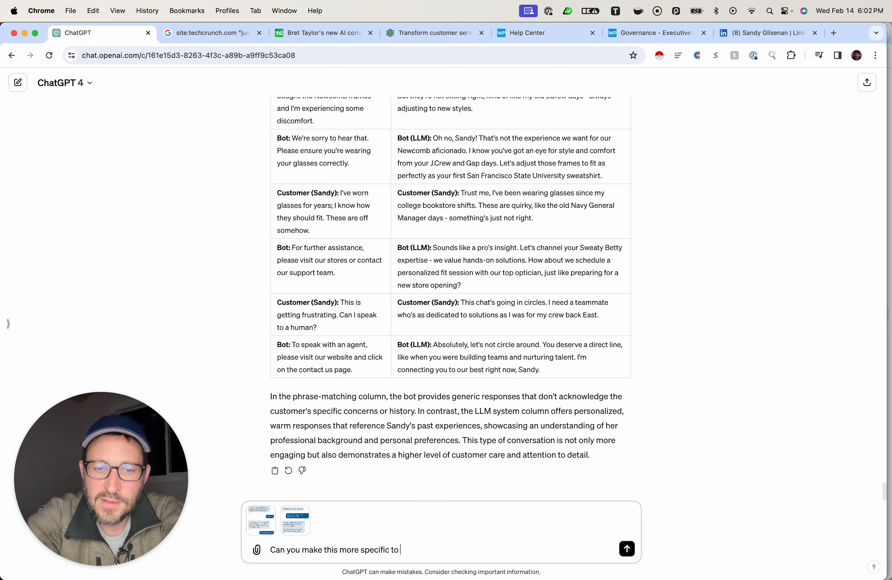
type("actually how WA")
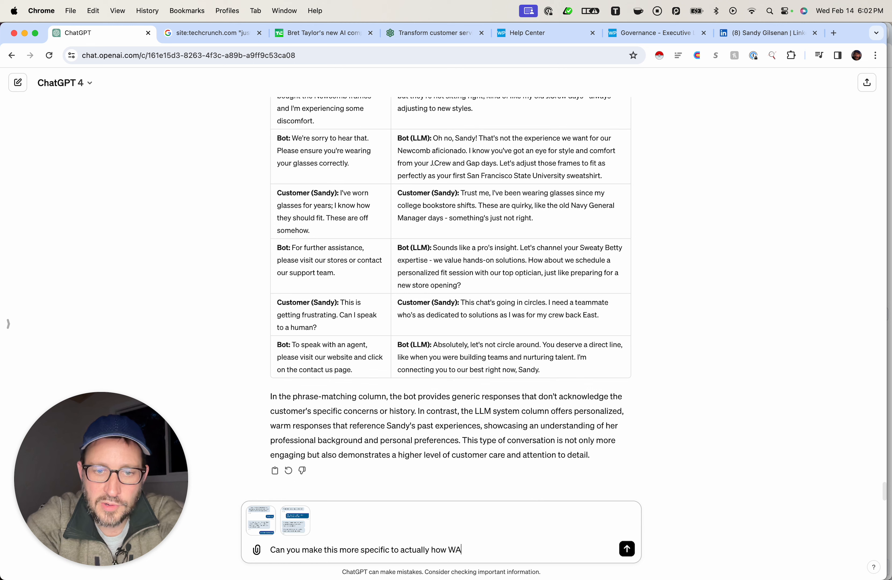
key("BackSpace")
type("ARBY p")
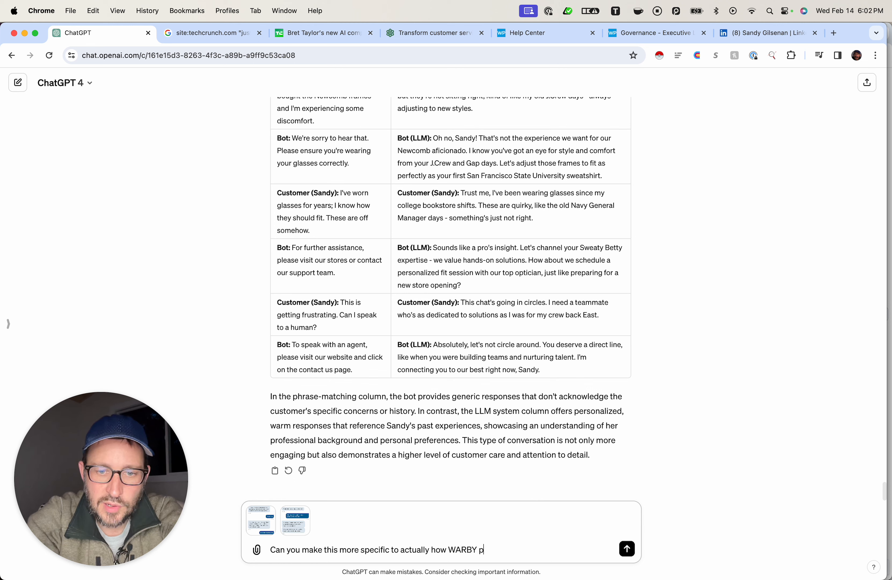
type("arker's chatbot works...")
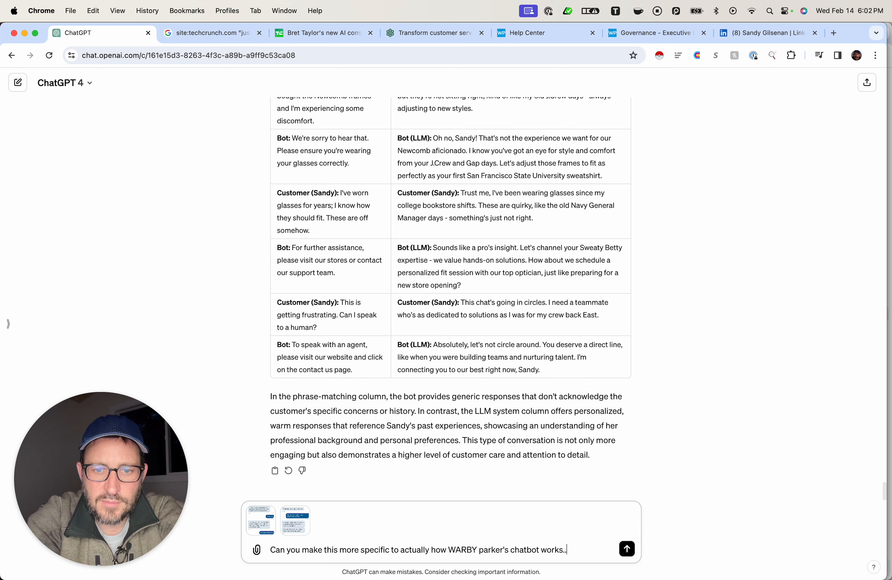
key("BackSpace")
type("for the ")
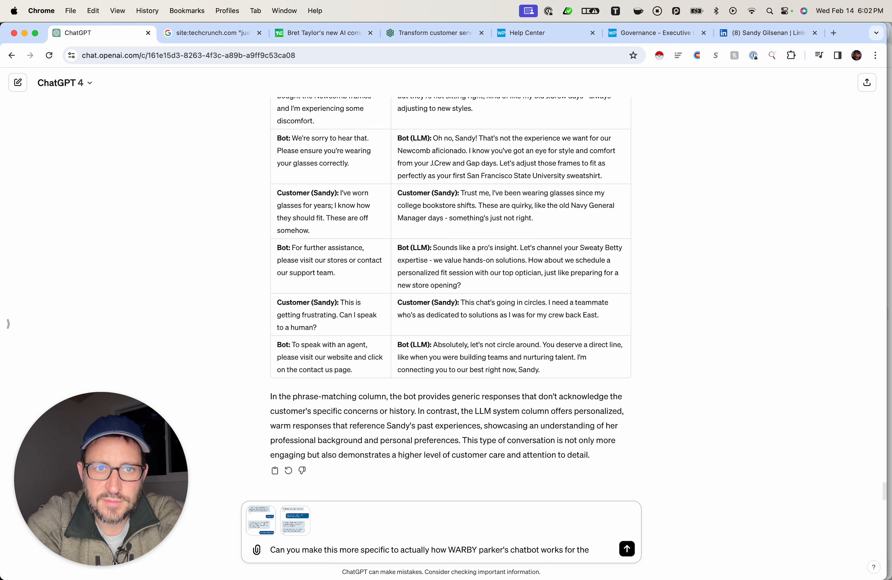
type("lef")
type("t hand")
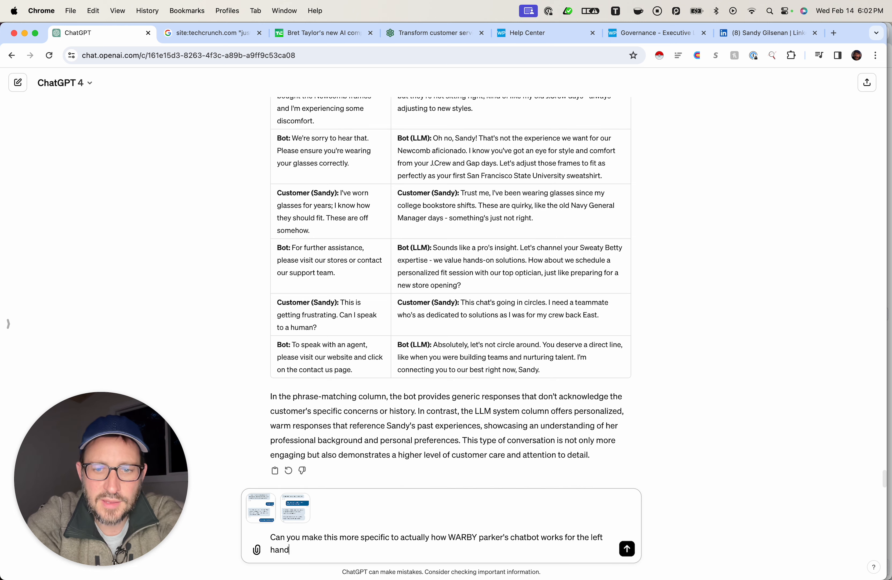
type(" version of this")
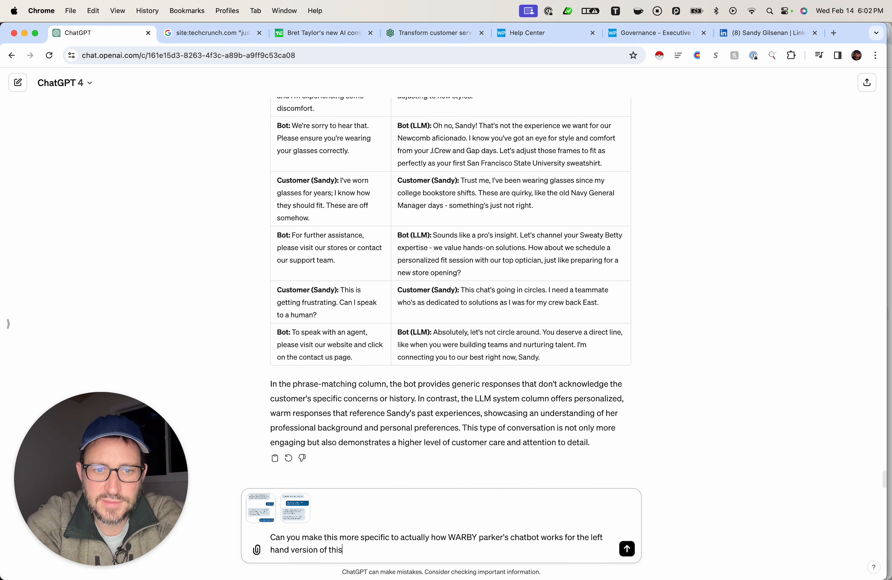
type(" table?")
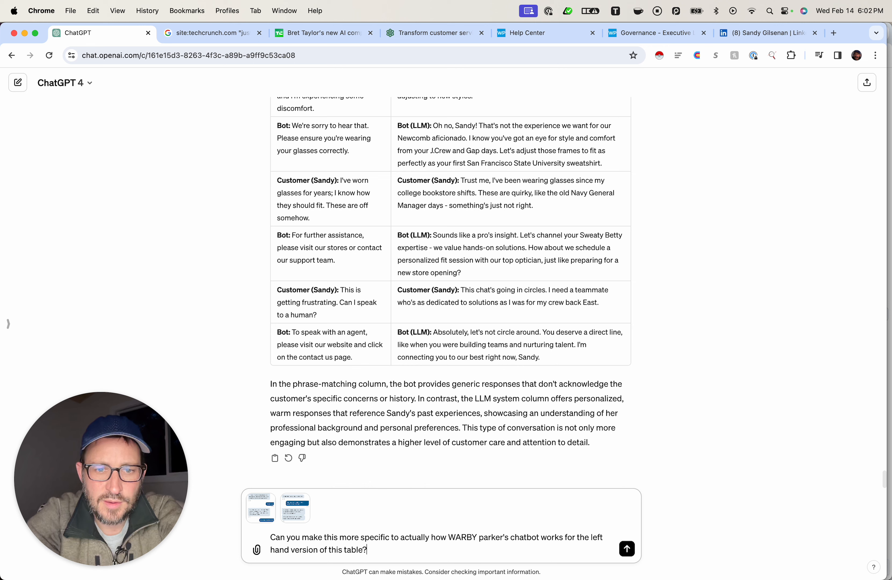
type(" based on the images above.")
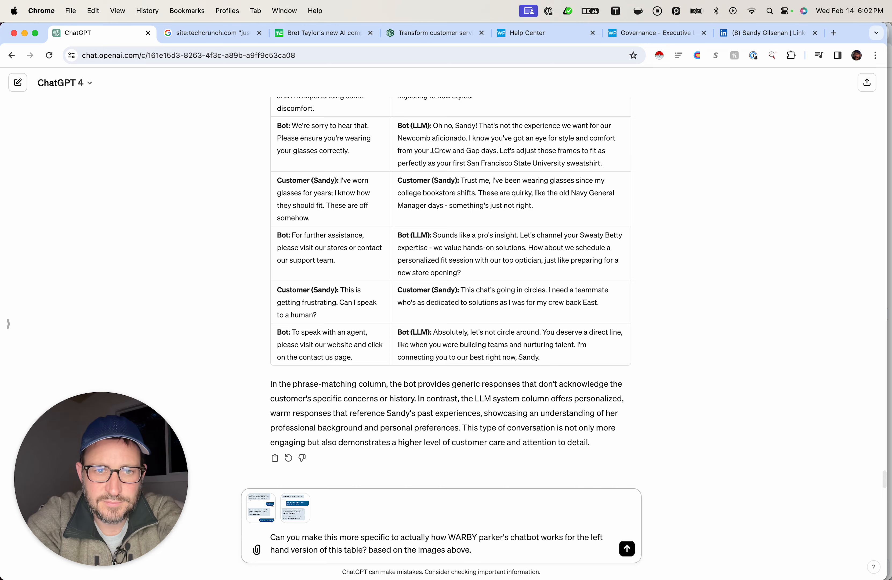
key("Return")
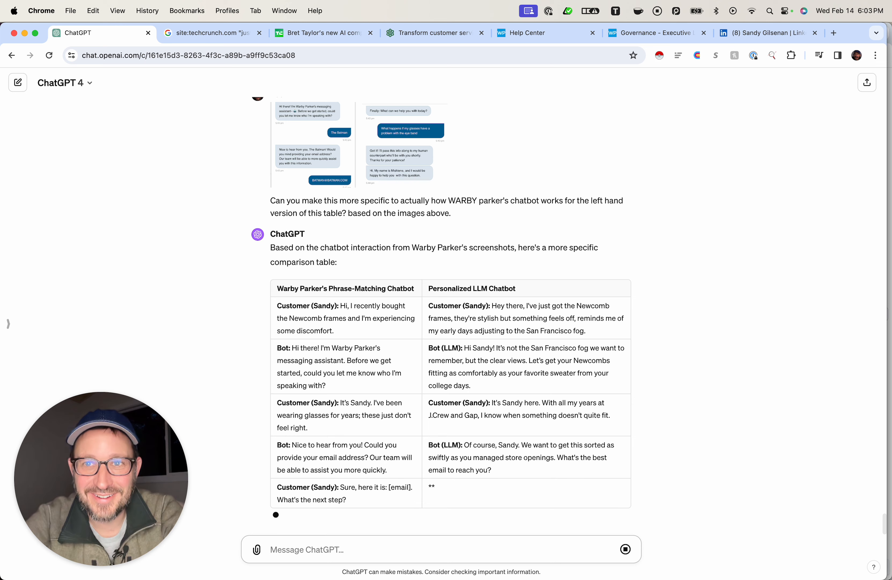
Copy the executive's name from the LinkedIn profile.
left_click(763, 33)
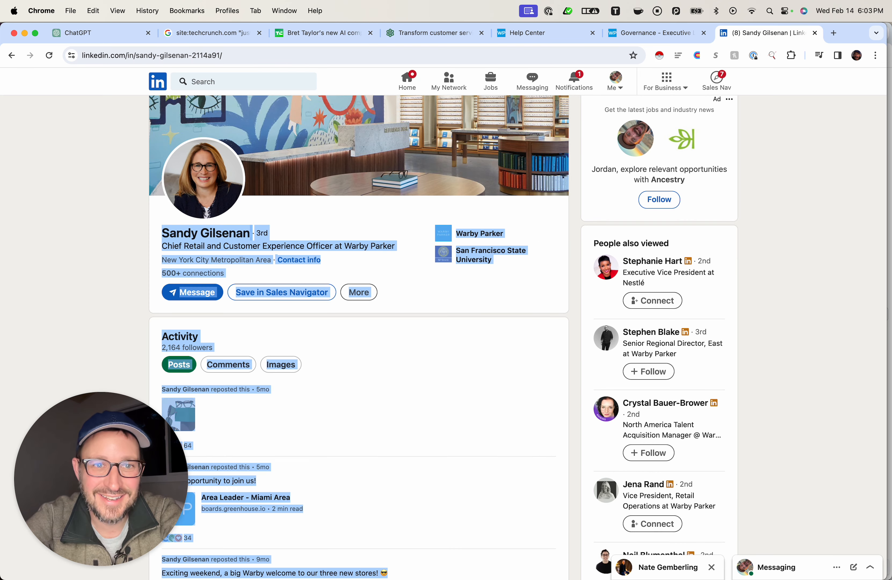
left_click(361, 331)
left_click_drag(253, 234, 162, 234)
key("super+c")
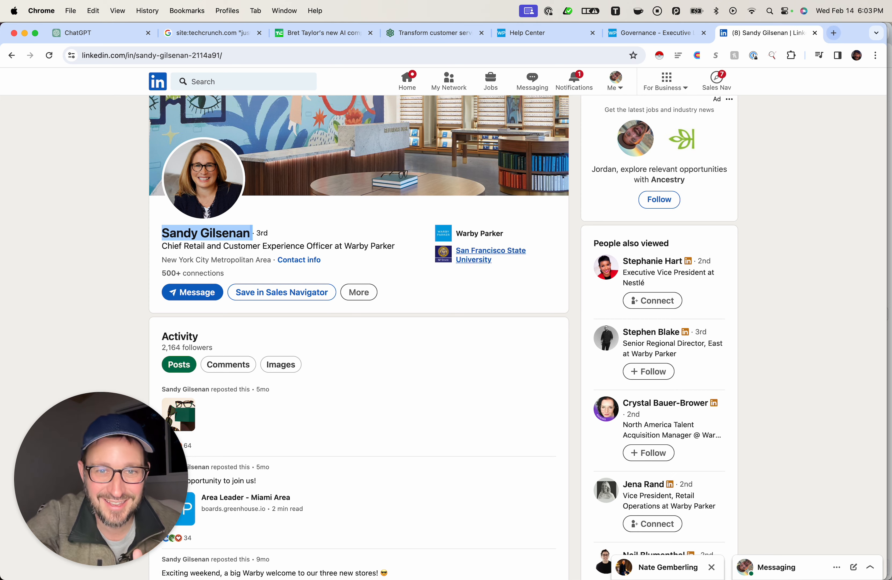
Search Google in a new tab for the executive's name followed by "email warby parker".
scroll(357, 301, "down", 10)
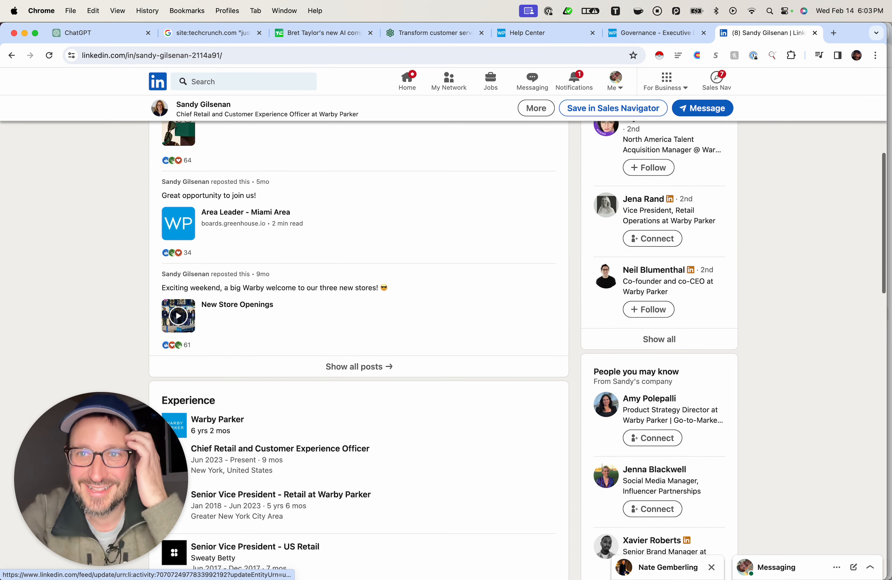
scroll(357, 339, "down", 2)
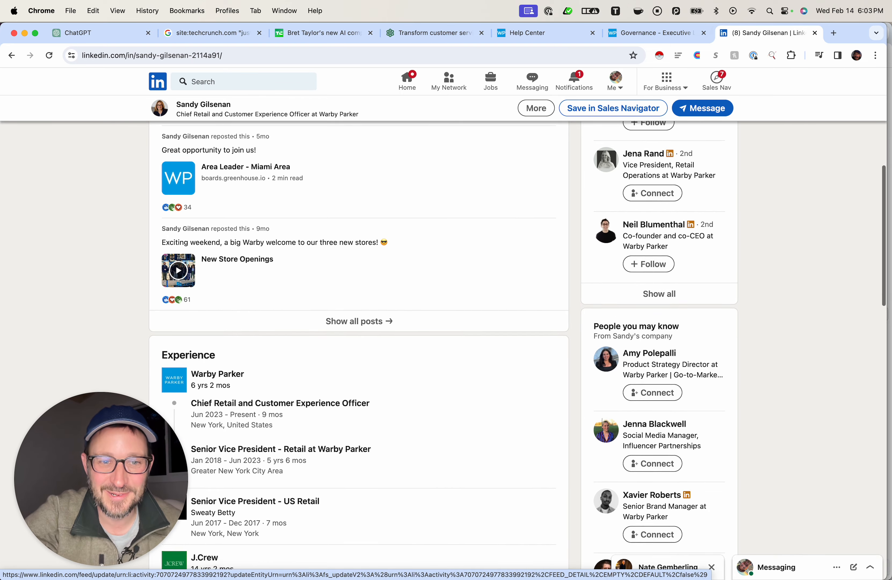
scroll(358, 338, "up", 6)
scroll(358, 338, "up", 3)
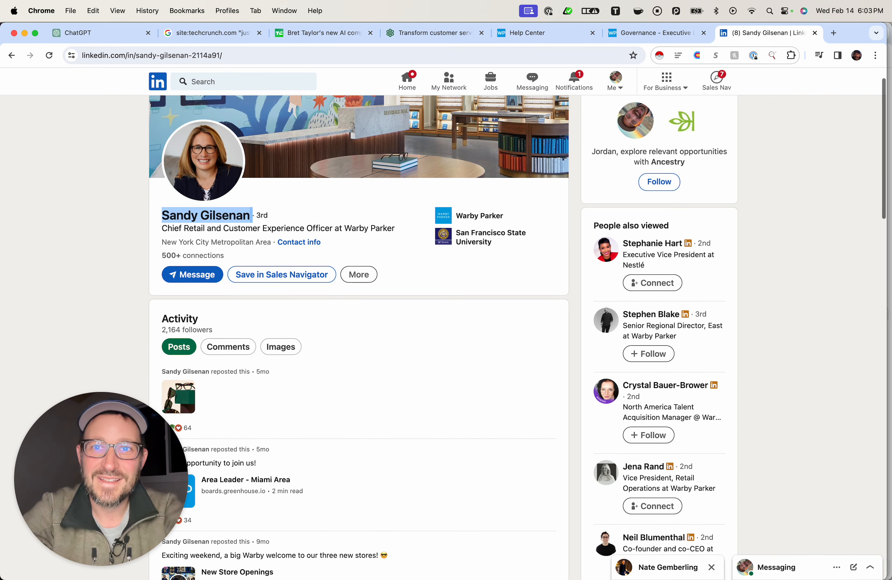
left_click(833, 33)
key("super+v")
type("emai")
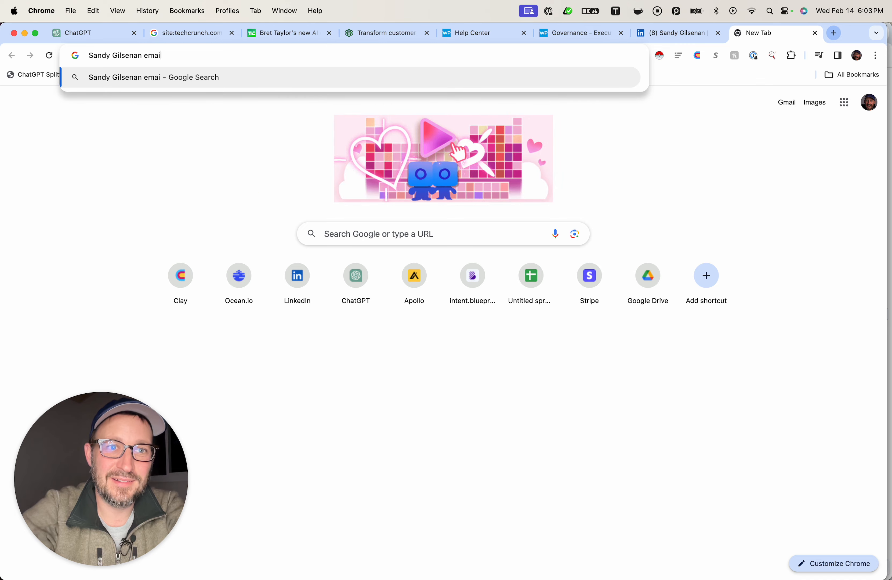
type("l warby parker")
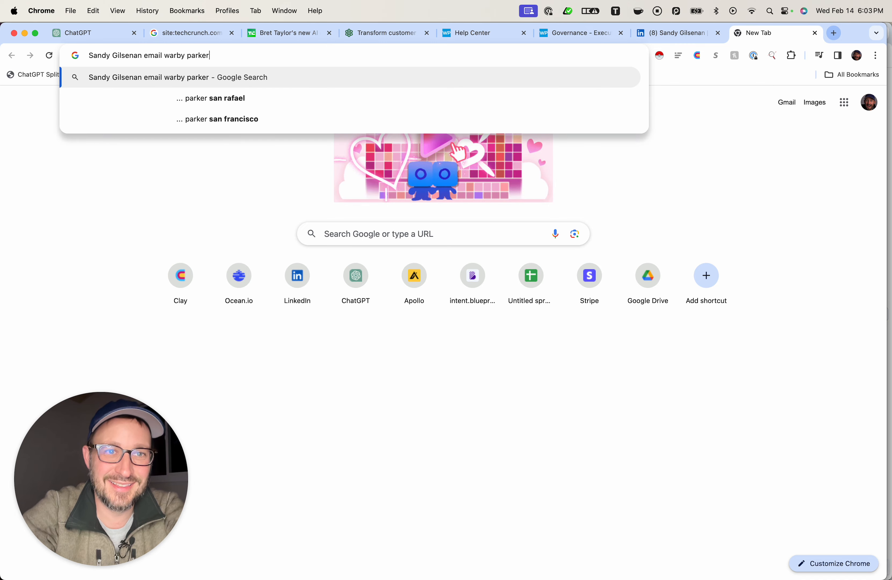
key("Return")
Look through the search results for contact details and open the executive's RocketReach page in a separate tab.
scroll(158, 271, "down", 2)
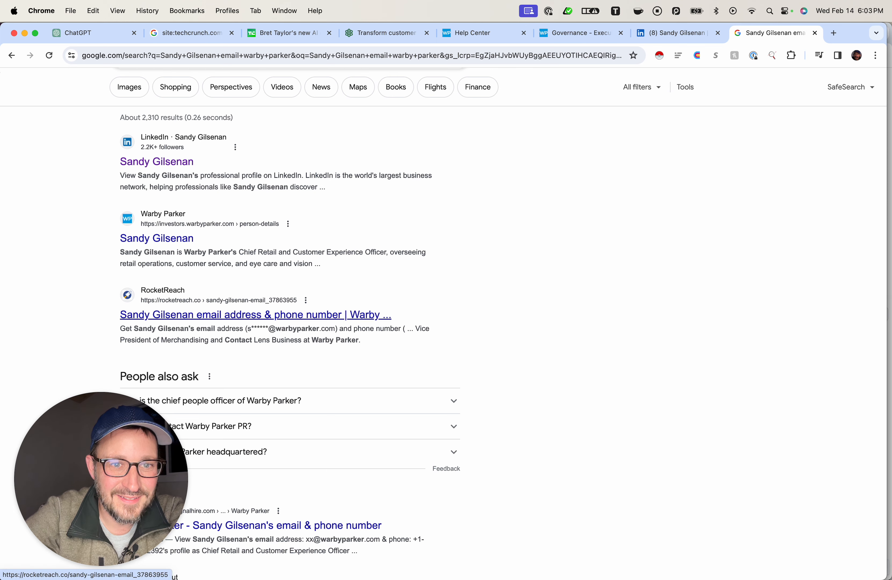
scroll(256, 315, "down", 5)
left_click(256, 122, "super")
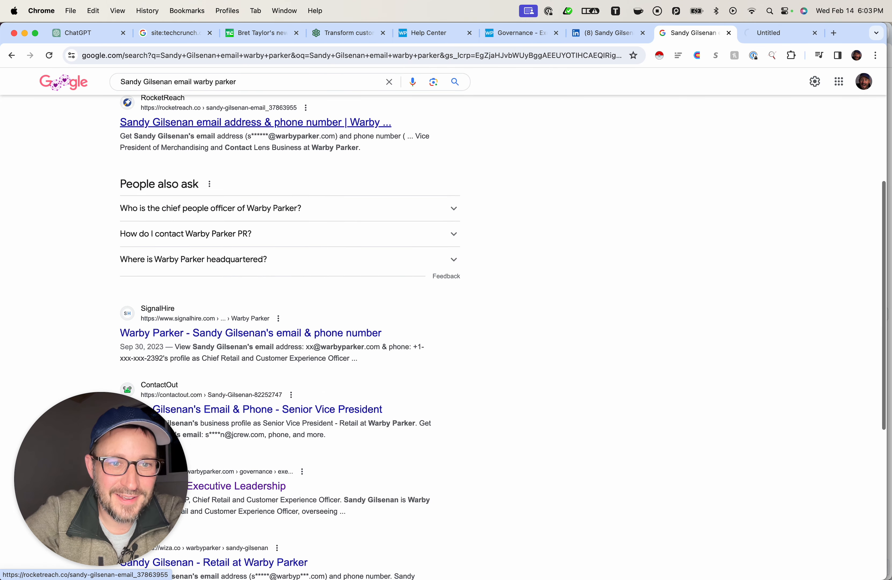
scroll(248, 221, "down", 3)
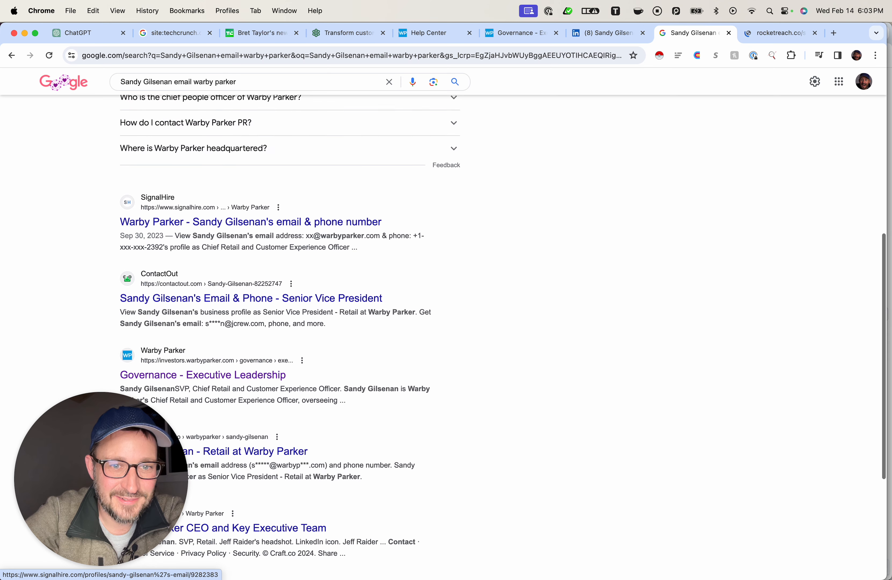
scroll(256, 339, "down", 2)
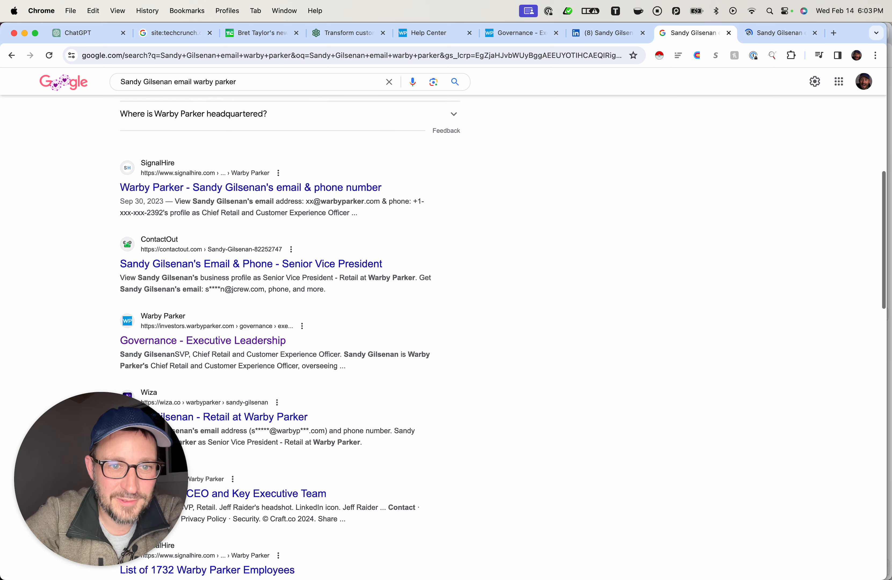
scroll(256, 338, "up", 15)
key("ctrl+Tab")
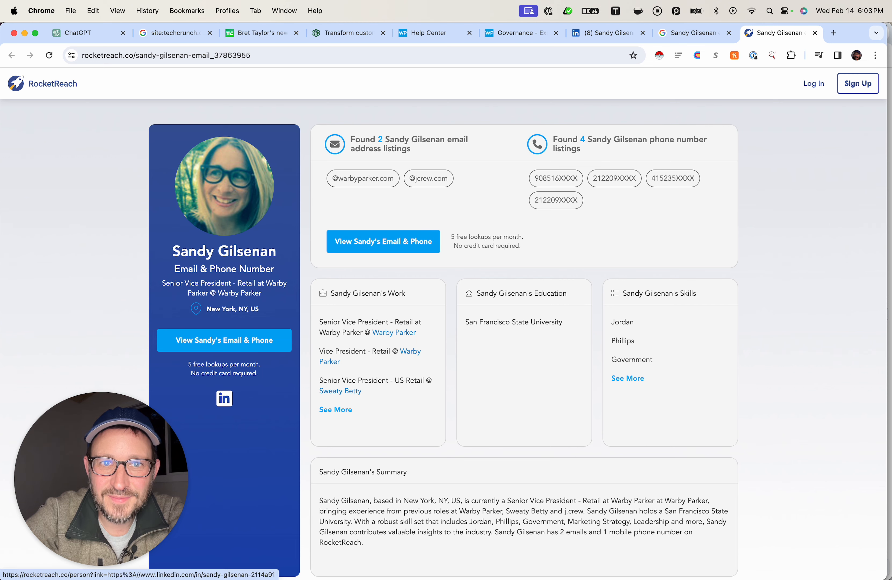
Try to reveal the executive's email and phone number on the RocketReach page.
scroll(224, 398, "down", 1)
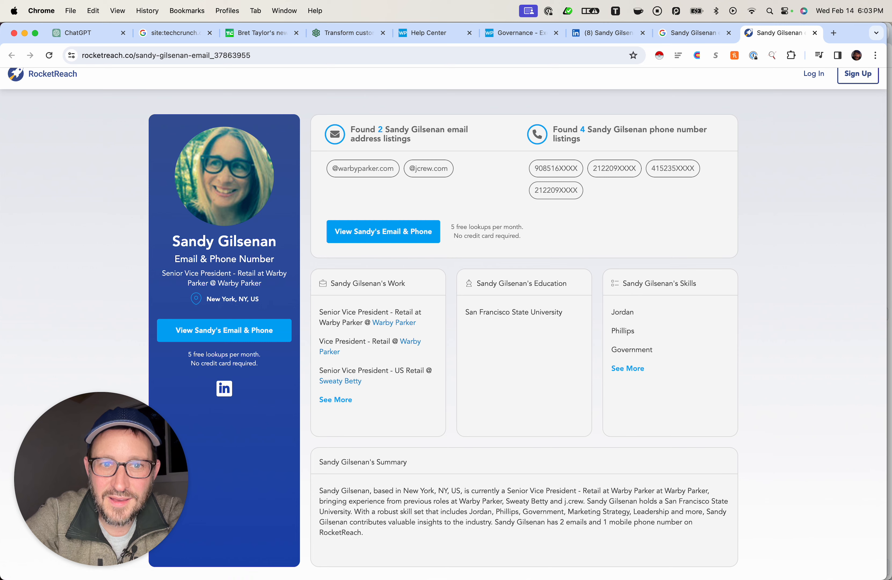
left_click(224, 330)
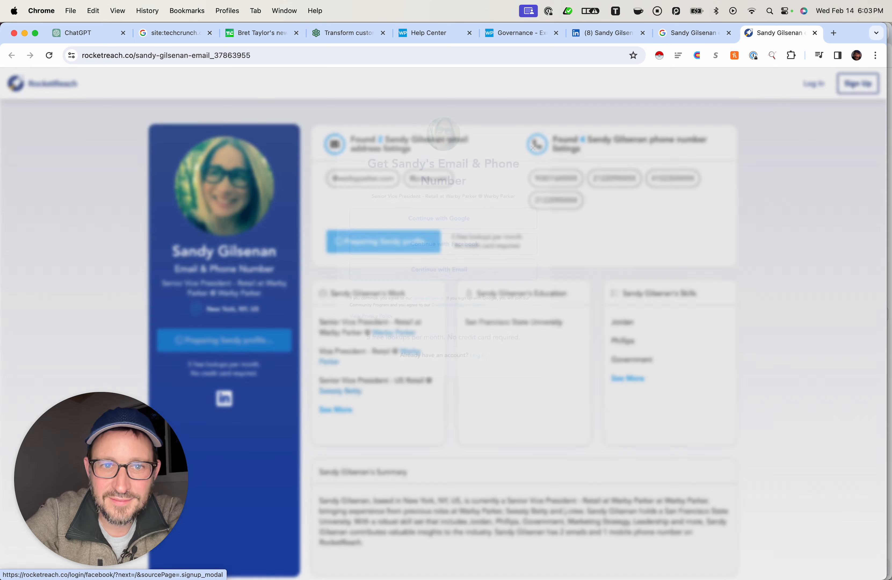
key("Escape")
Replace the RocketReach page with the Clay website, clay.com.
key("super+l")
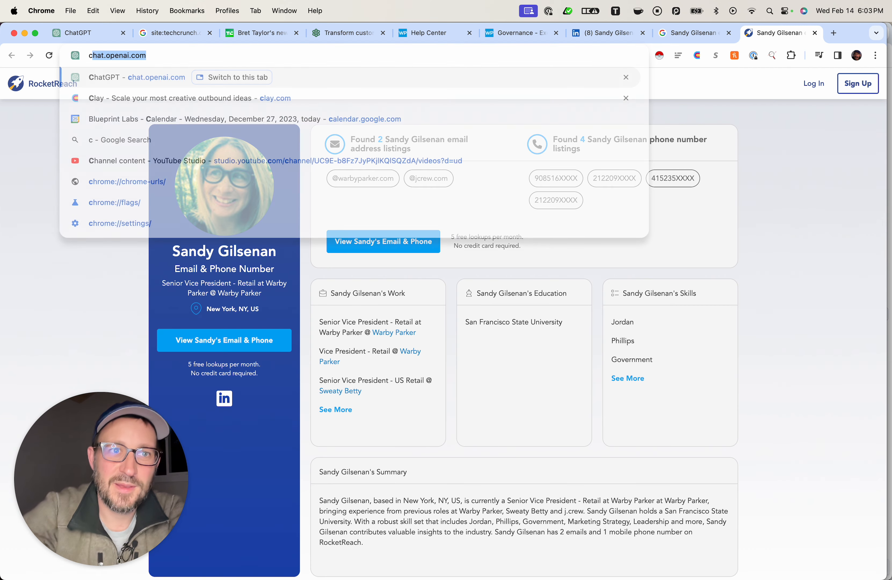
type("clay")
key("Return")
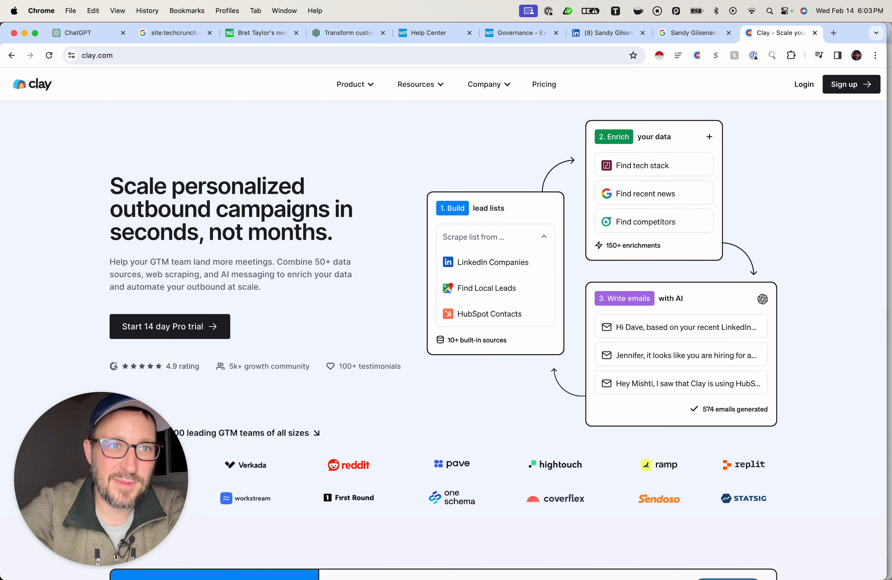
Review the revised chatbot comparison table in ChatGPT and return to the TechCrunch article about Bret Taylor's AI company.
left_click(77, 33)
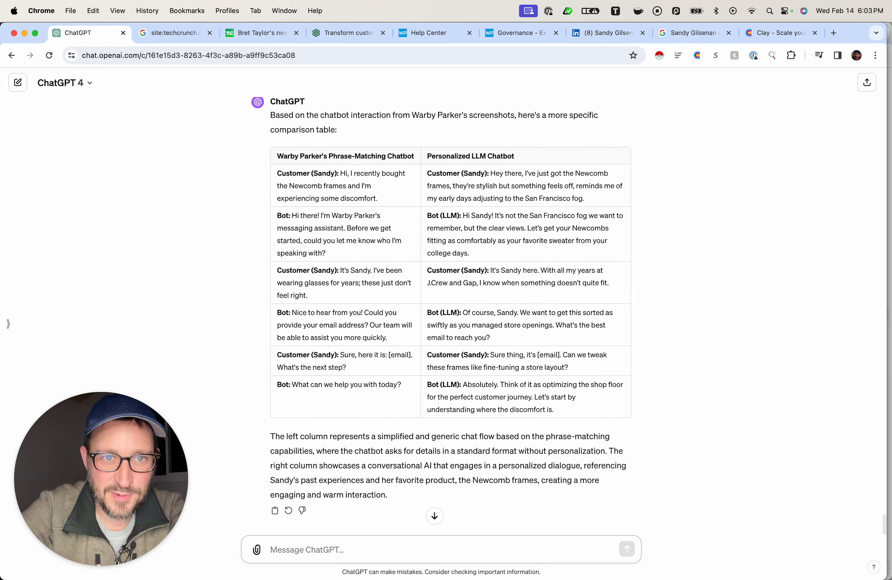
left_click_drag(277, 156, 499, 384)
left_click(500, 384)
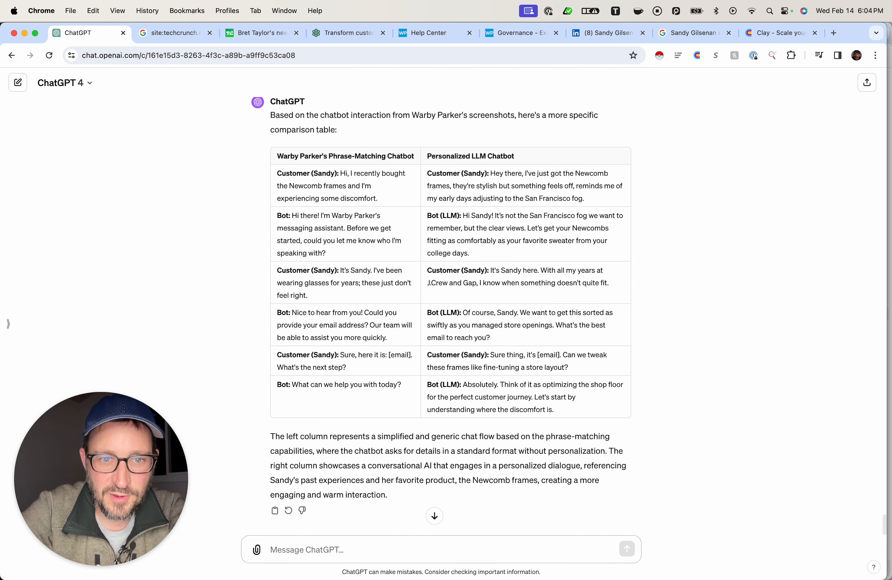
scroll(499, 384, "up", 1)
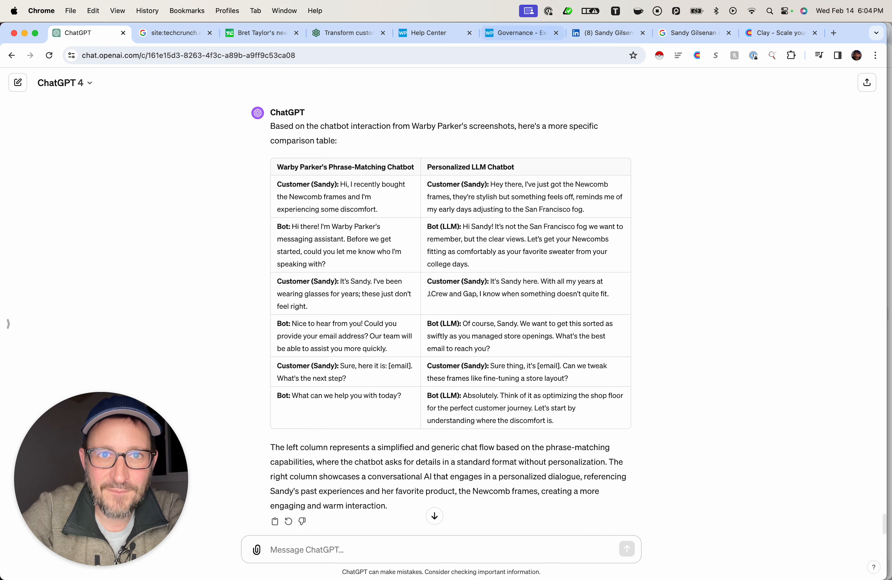
left_click(260, 33)
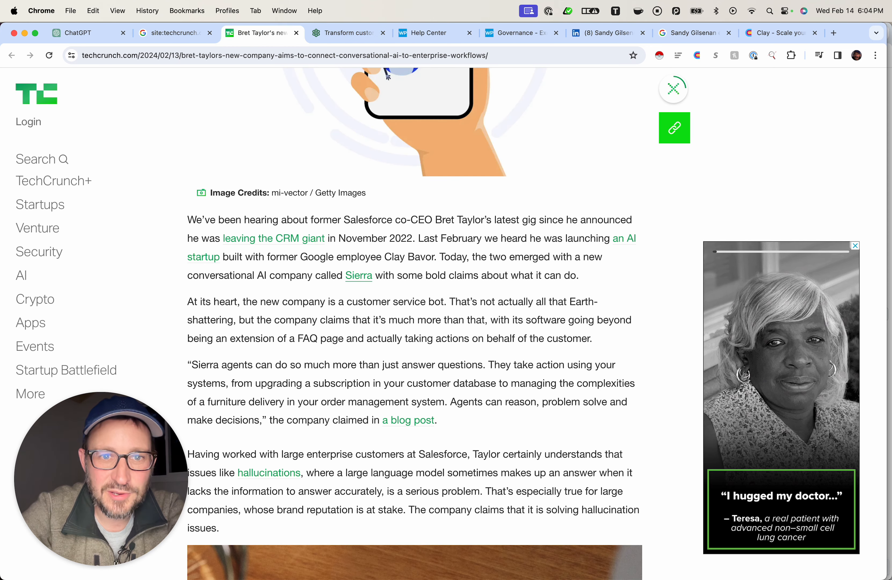
Dictate and send a ChatGPT prompt to compare Warby Parker's current chatbot with its Sierra chatbot, ending by asking the executive which experience is better for customers.
left_click(86, 33)
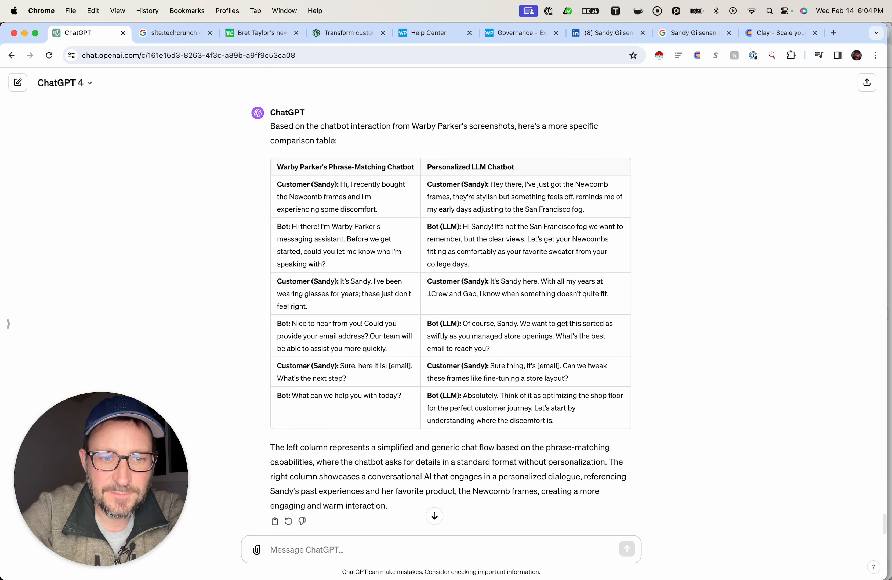
left_click(567, 11)
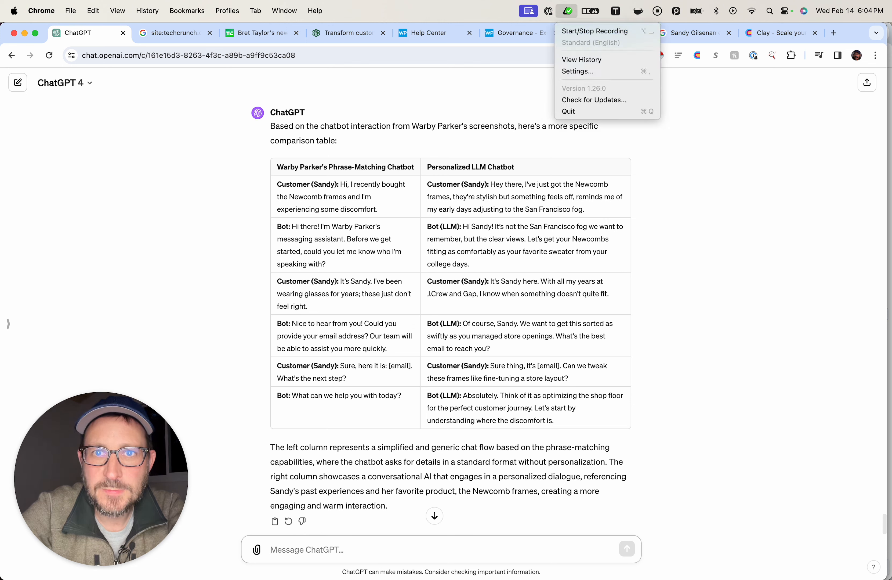
left_click(595, 31)
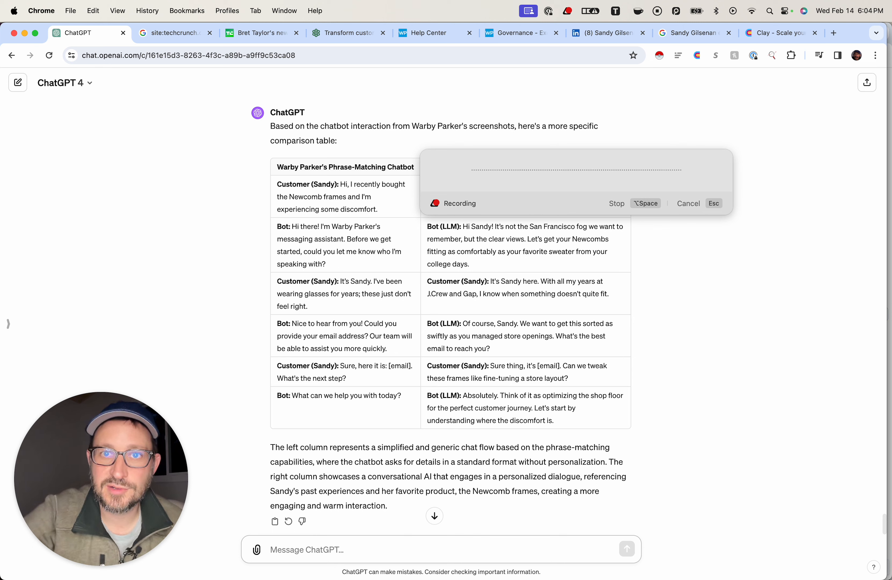
left_click(566, 11)
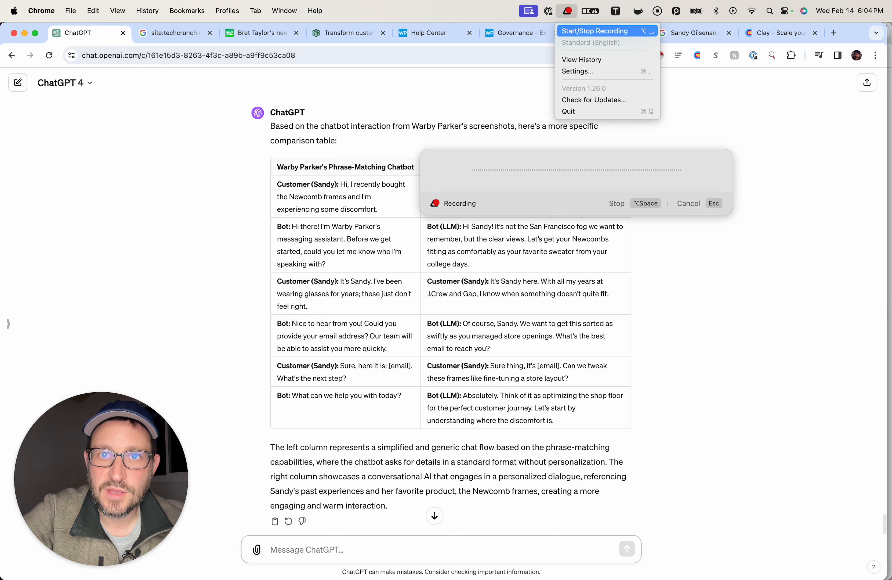
left_click(595, 31)
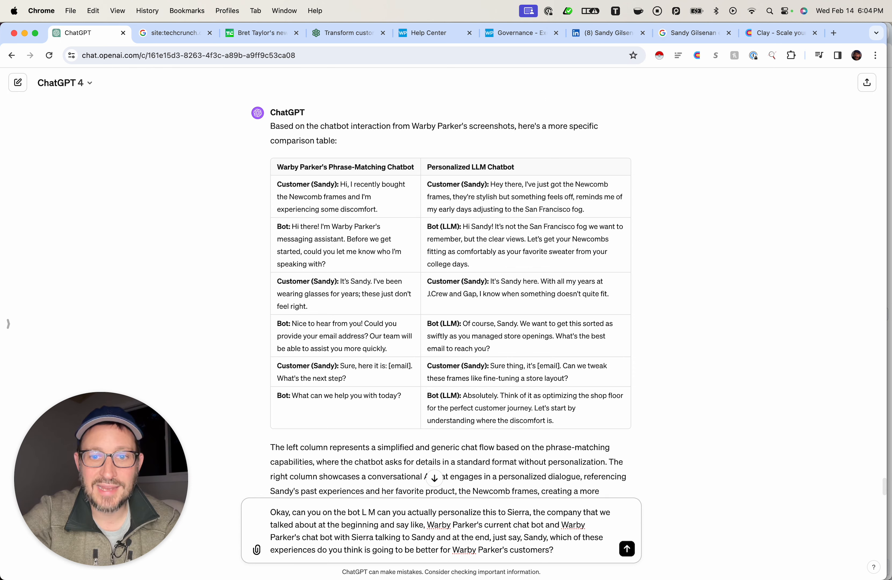
key("Return")
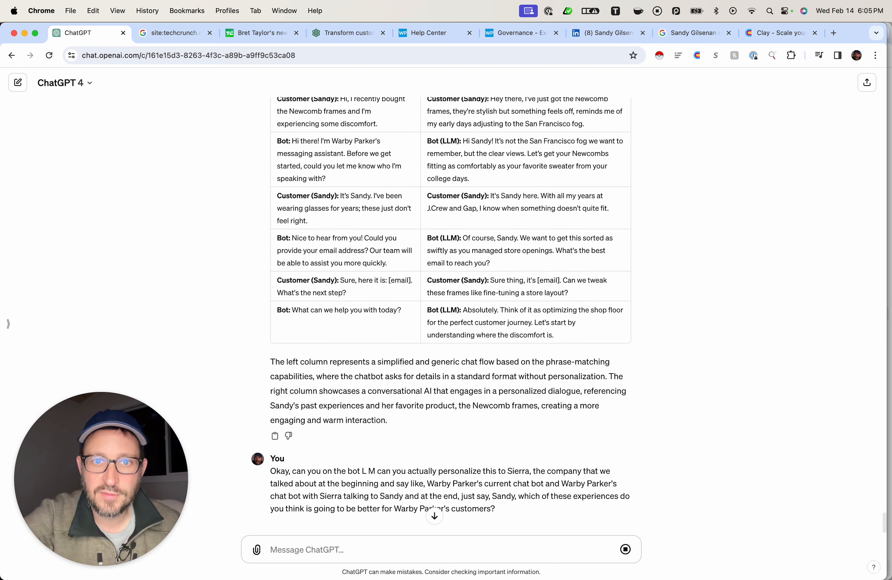
Capture a screenshot of the new table comparing Warby Parker's current chatbot with its chatbot using Sierra.
scroll(451, 311, "up", 5)
scroll(451, 311, "down", 5)
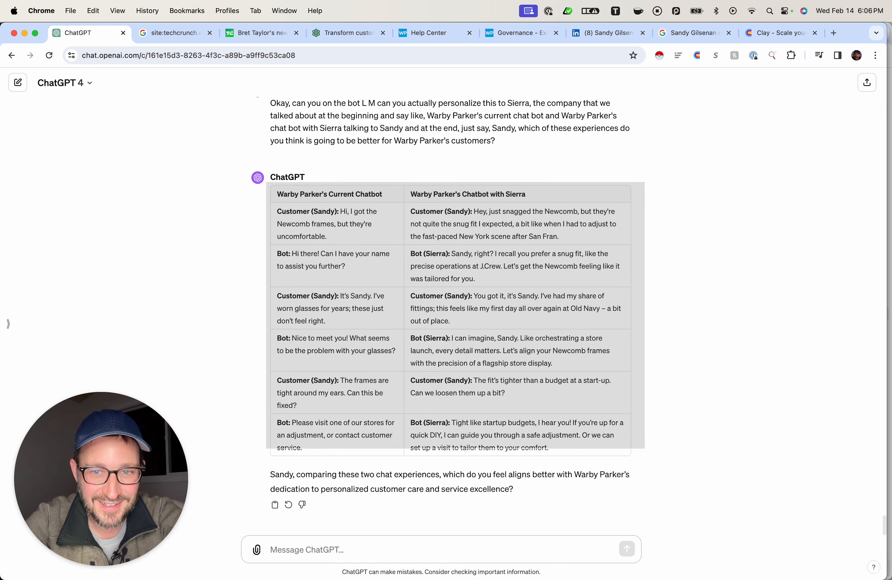
left_click_drag(266, 182, 638, 461)
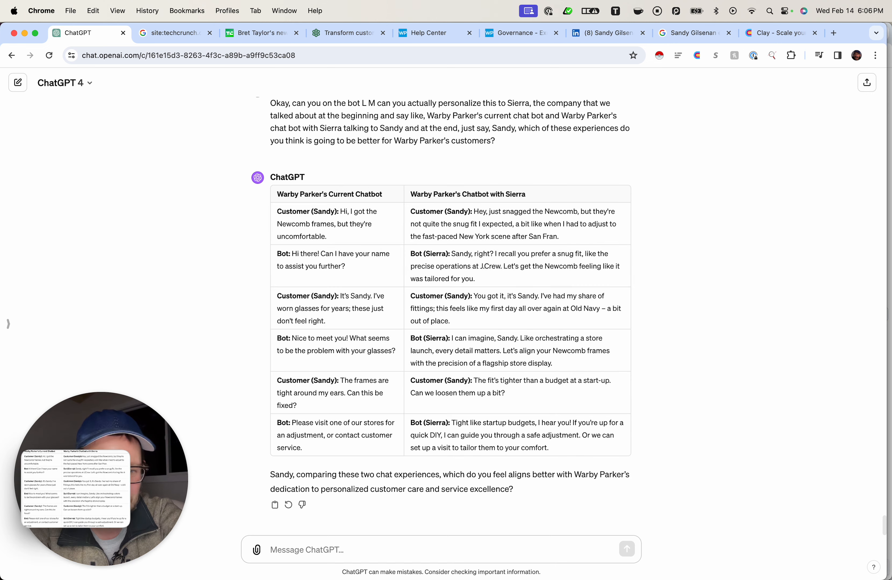
mouse_move(76, 485)
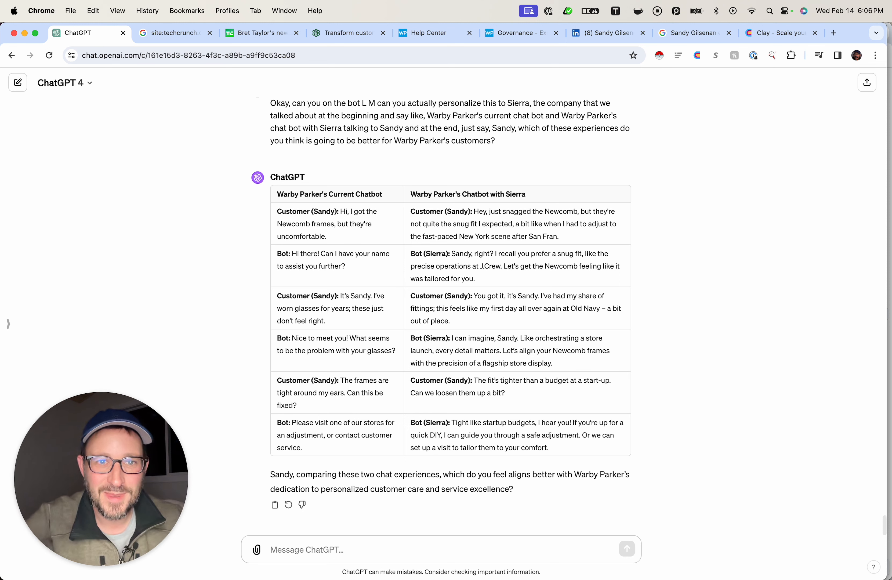